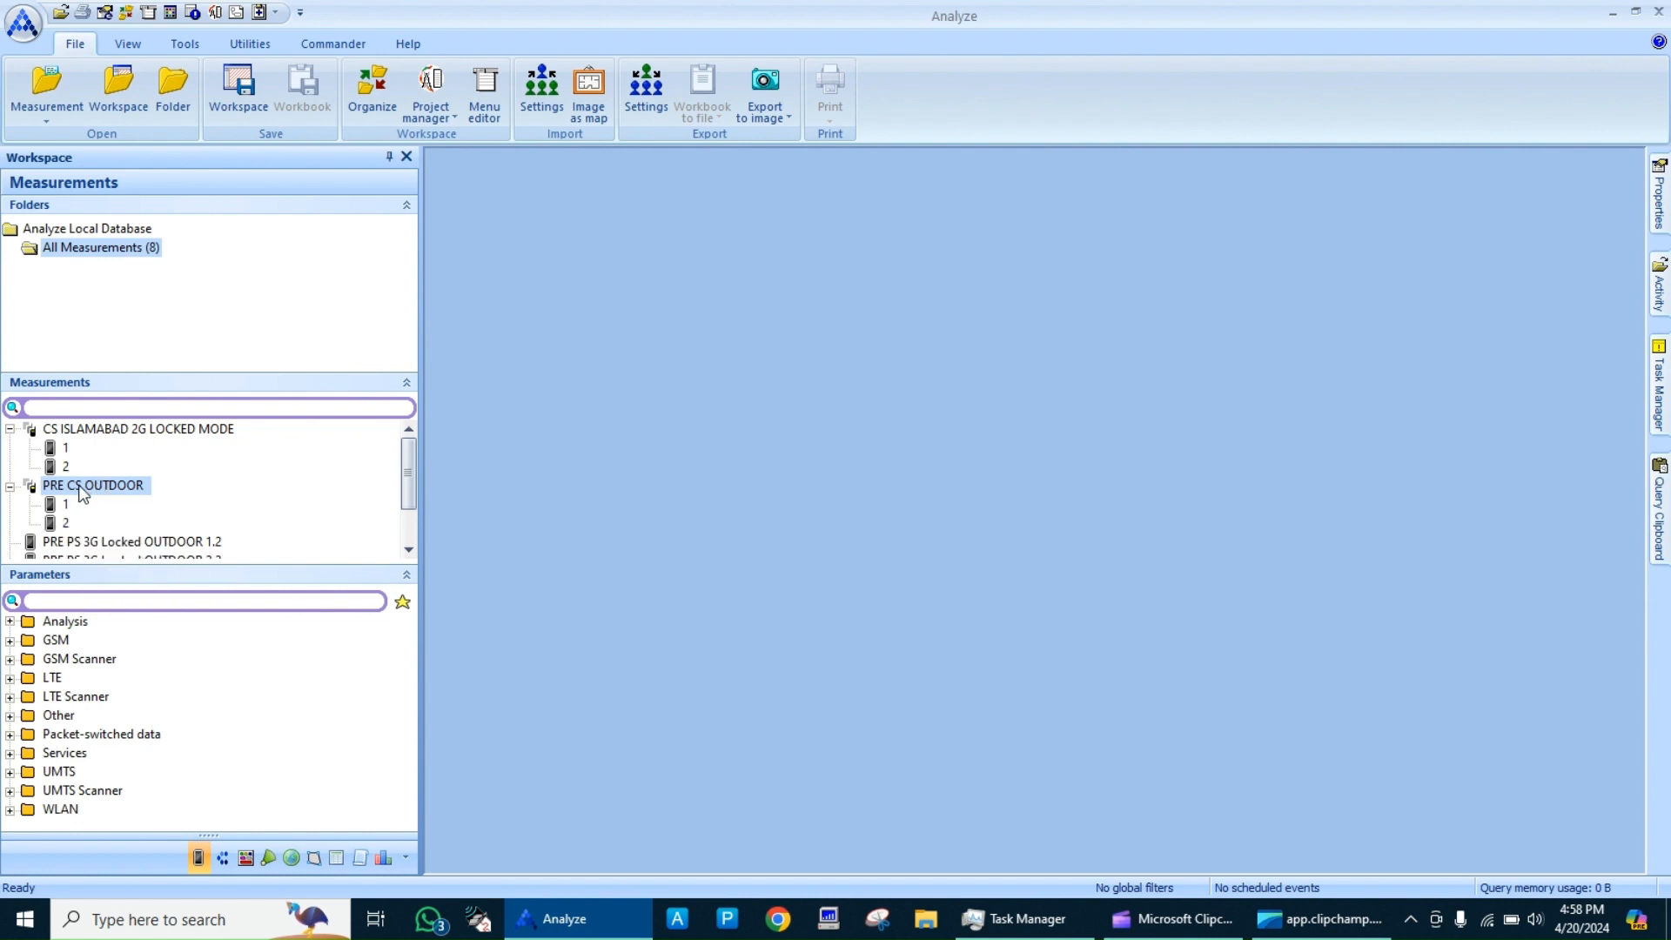
Examine the Services and CEM Observer parameters available for the CS ISLAMABAD 2G LOCKED MODE measurement, leaving the Services folder collapsed
{"action": "left_click", "coordinate": [137, 430]}
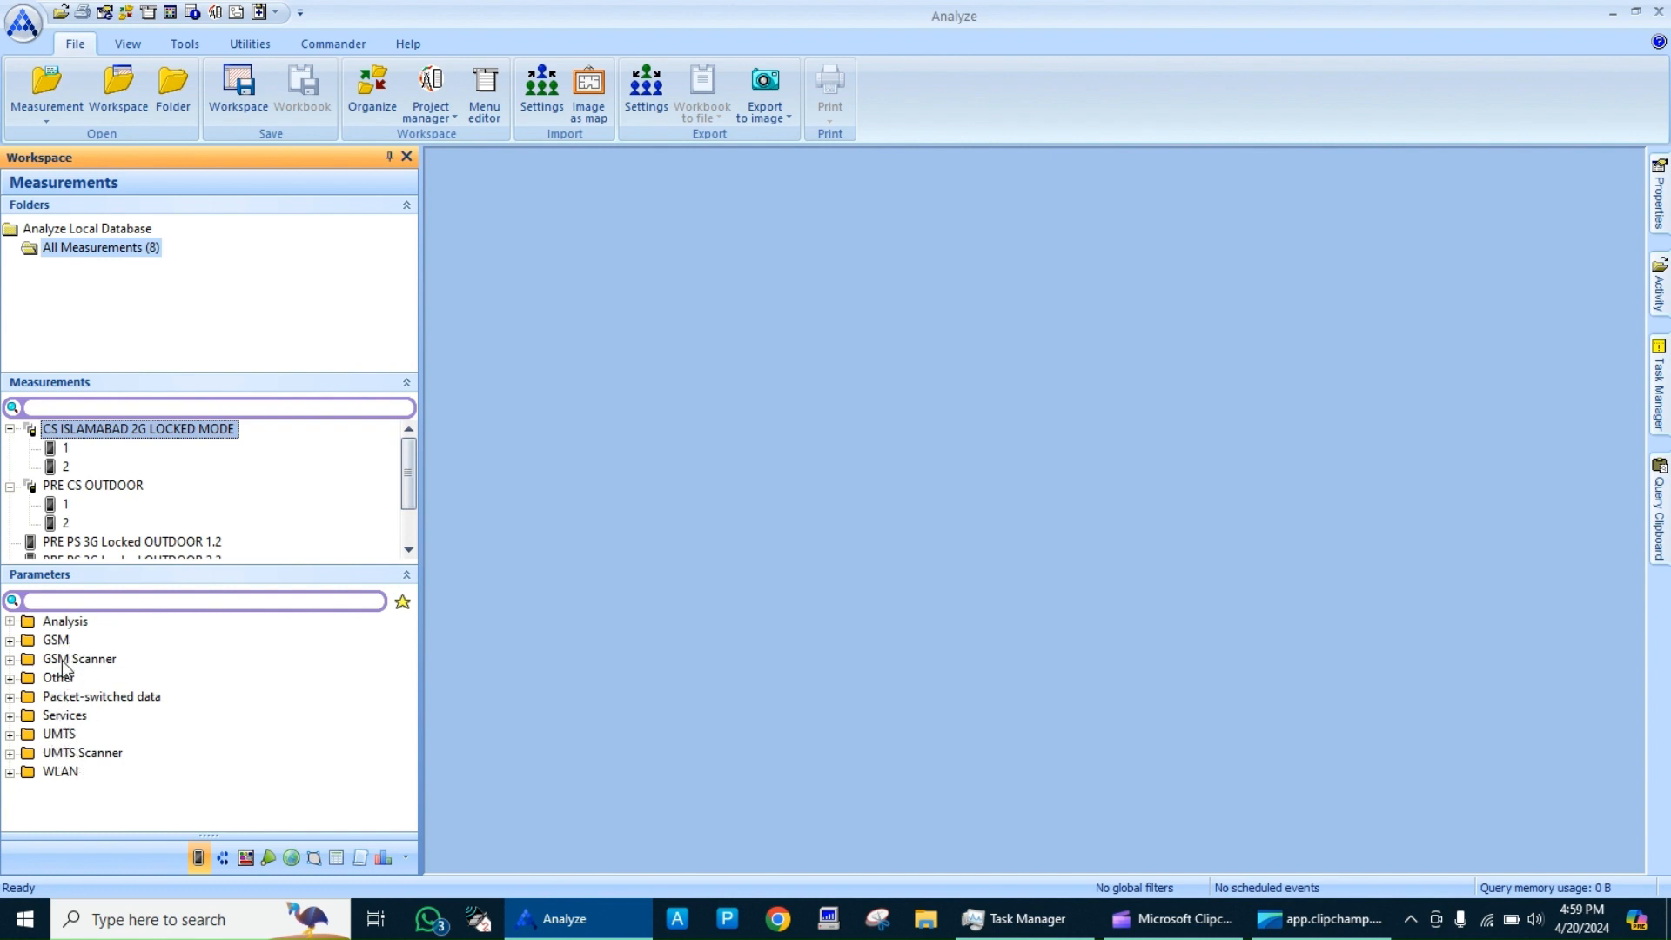
{"action": "left_click", "coordinate": [10, 716]}
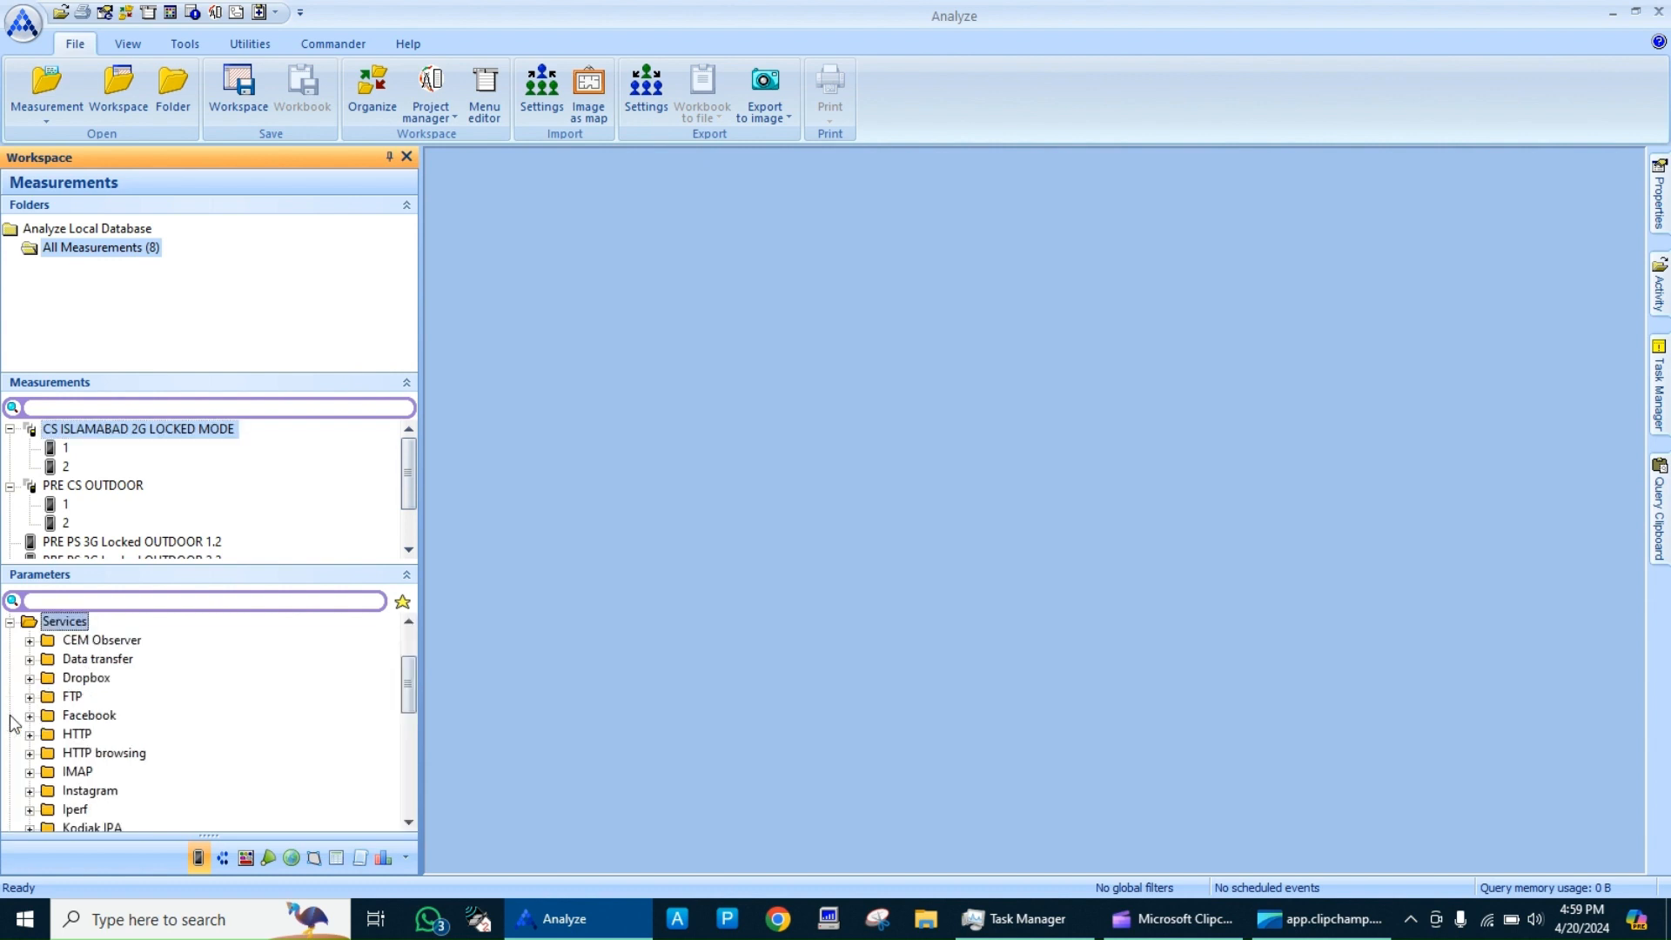
{"action": "left_click", "coordinate": [30, 641]}
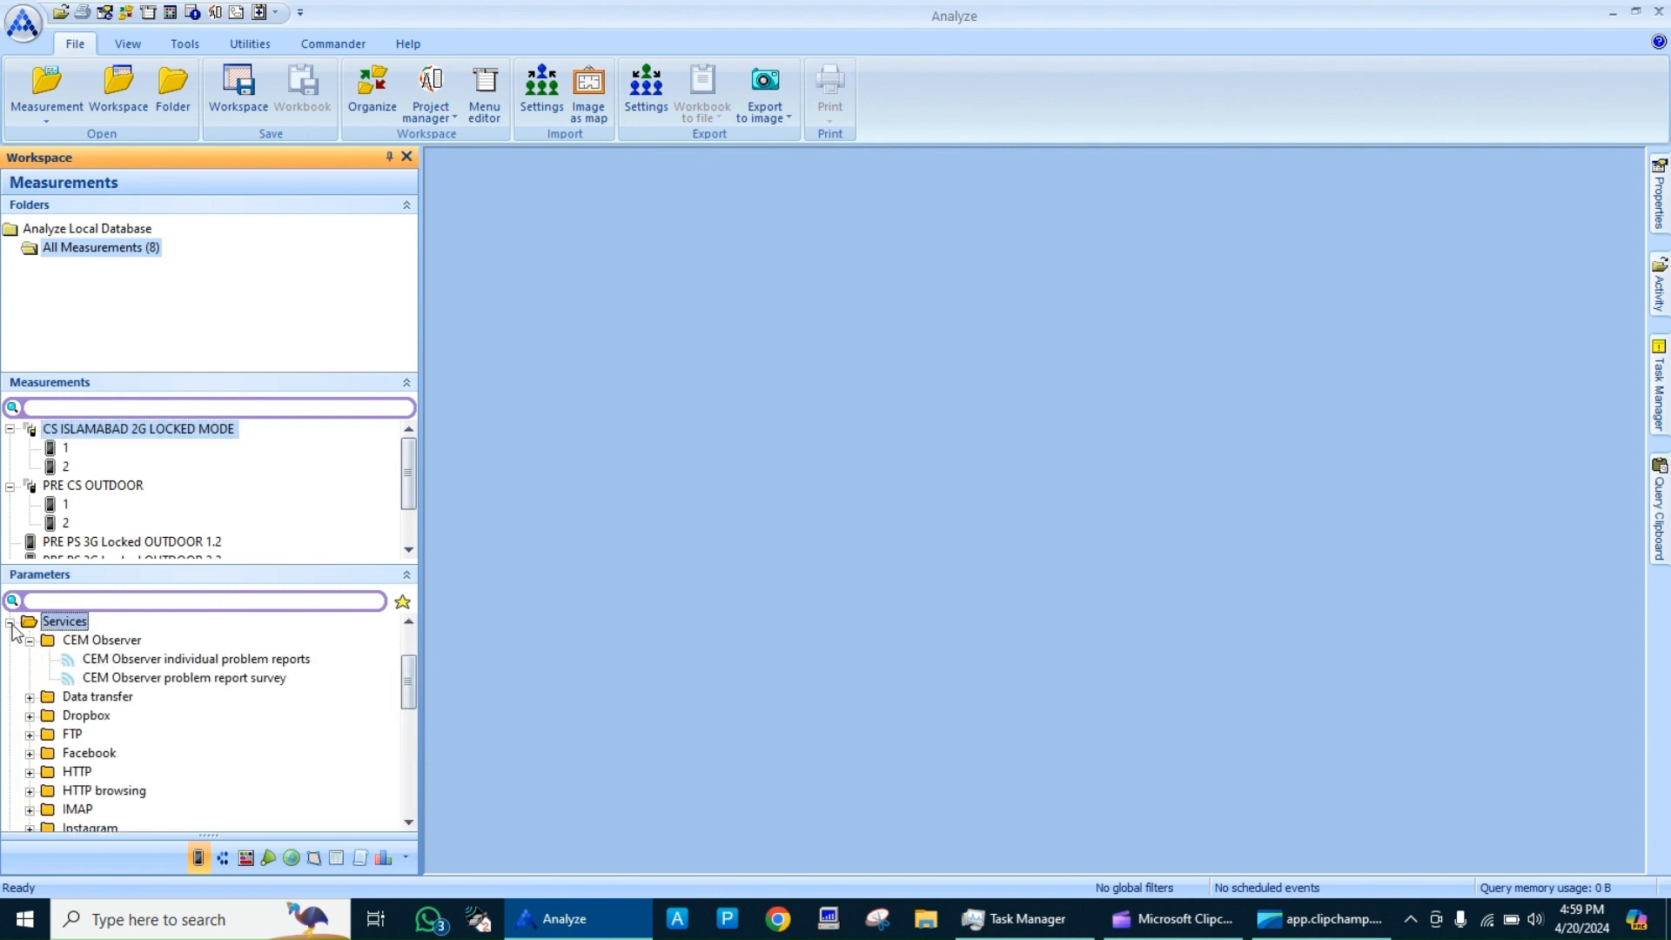
{"action": "left_click", "coordinate": [11, 623]}
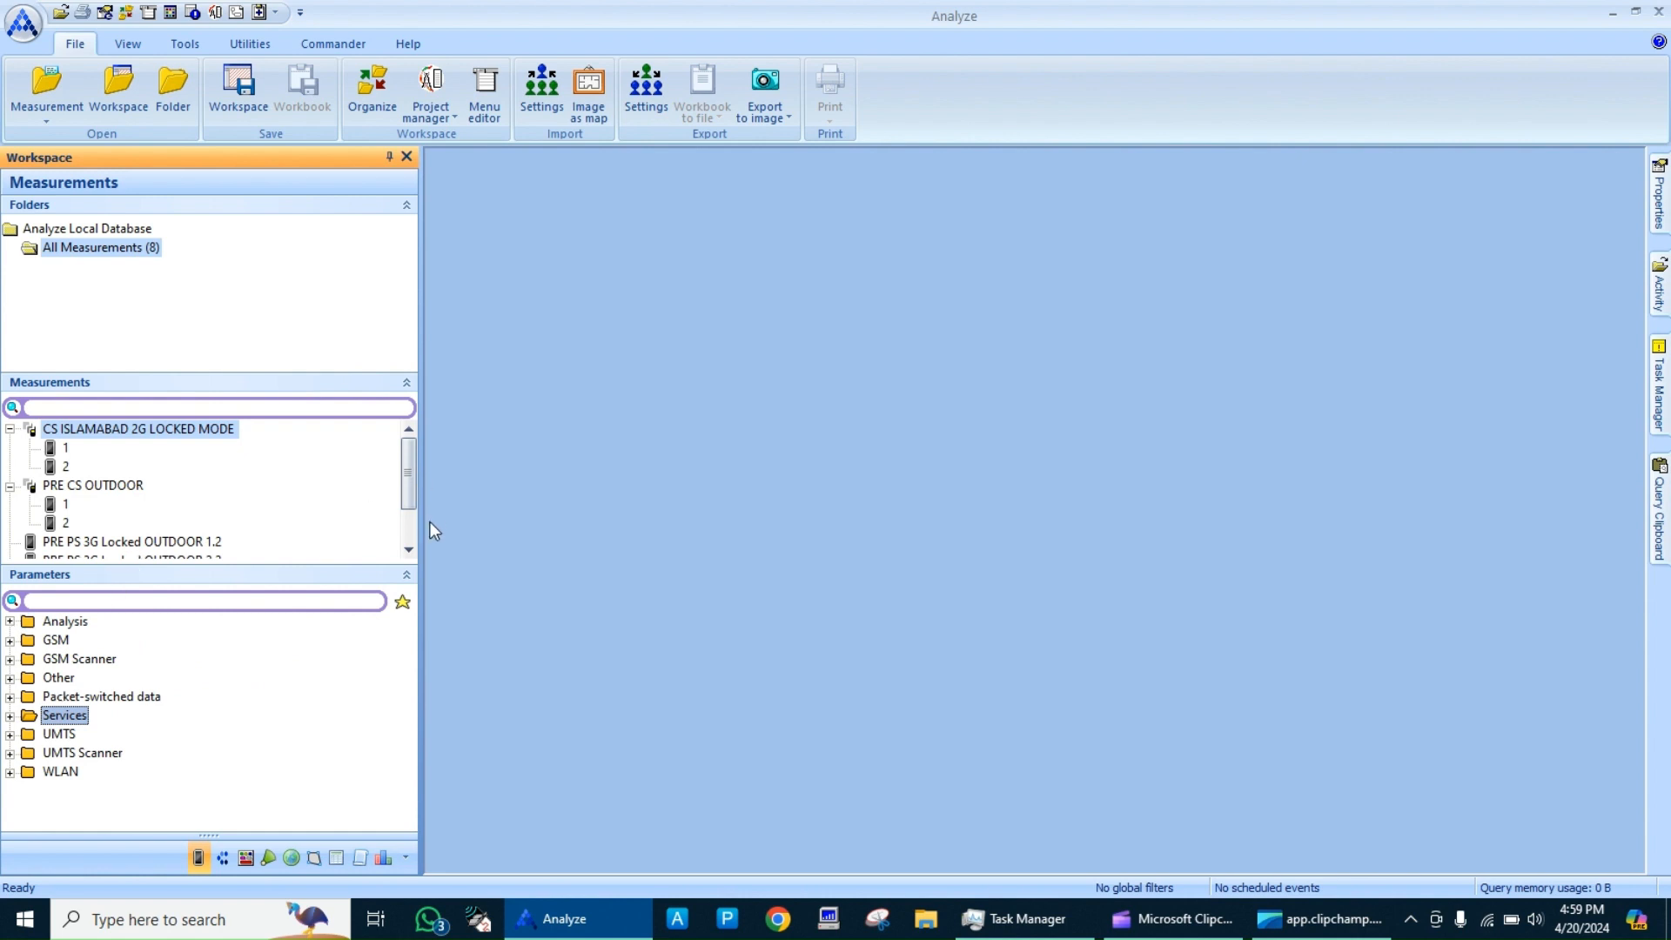
Compare the parameter categories offered for the PRE PS 3G Locked OUTDOOR 1.2 and PRE PS 4G Locked OUTDOOR 1.1 measurements
{"action": "left_click", "coordinate": [410, 548]}
{"action": "left_click", "coordinate": [187, 525]}
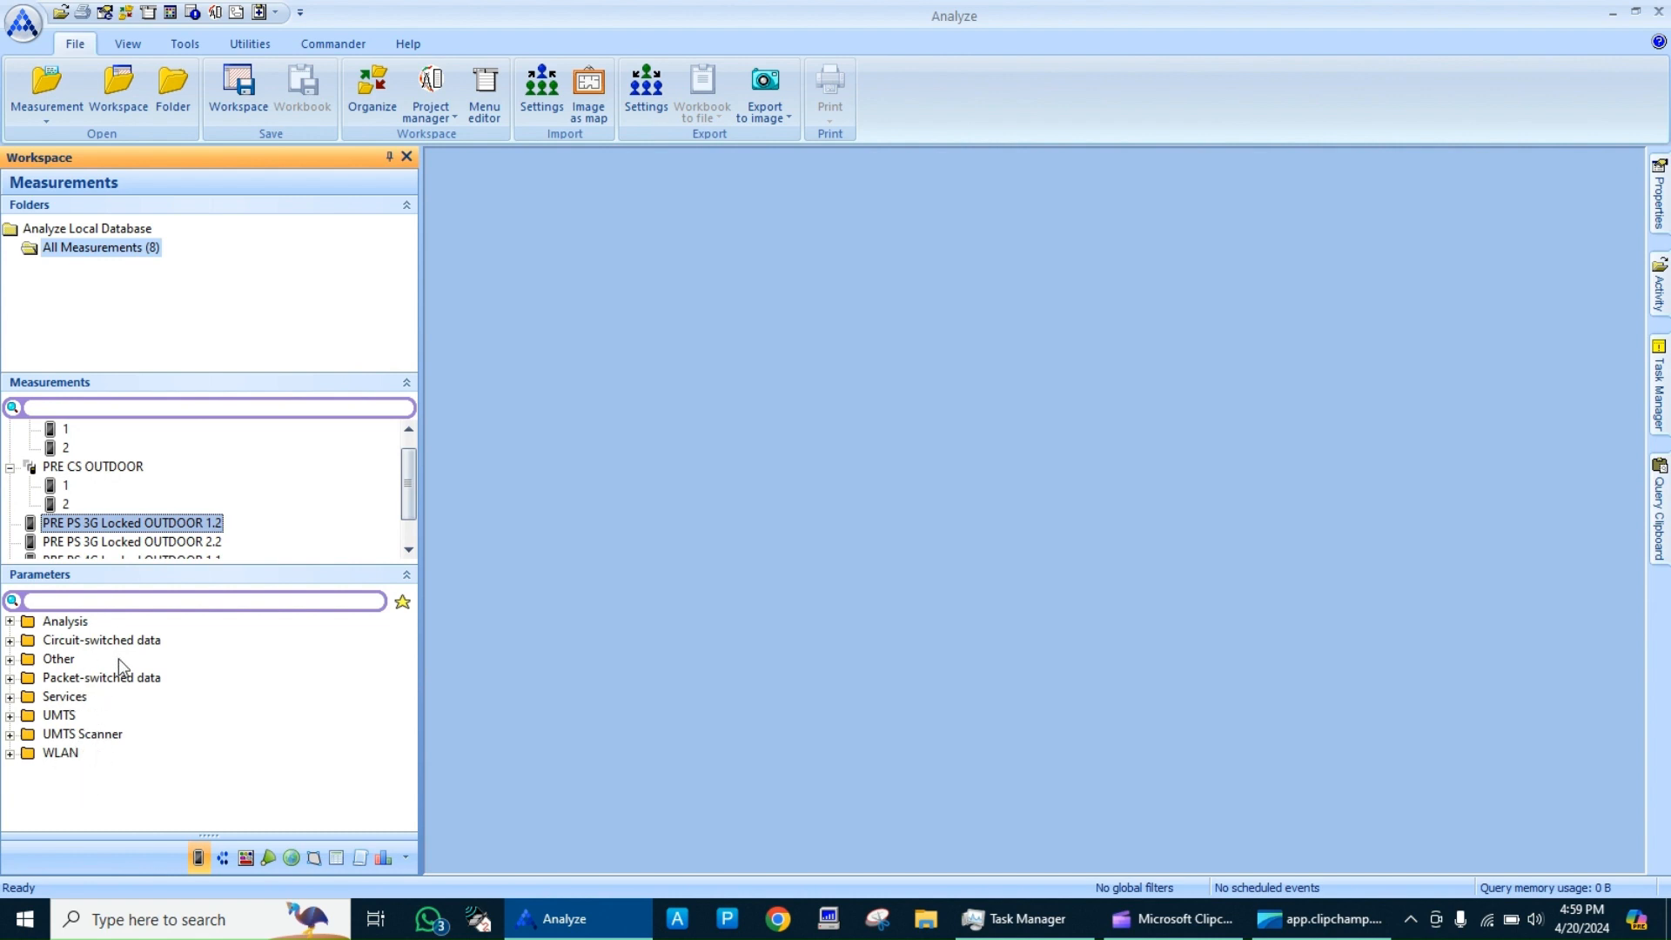
{"action": "left_click", "coordinate": [409, 549]}
{"action": "left_click", "coordinate": [410, 549]}
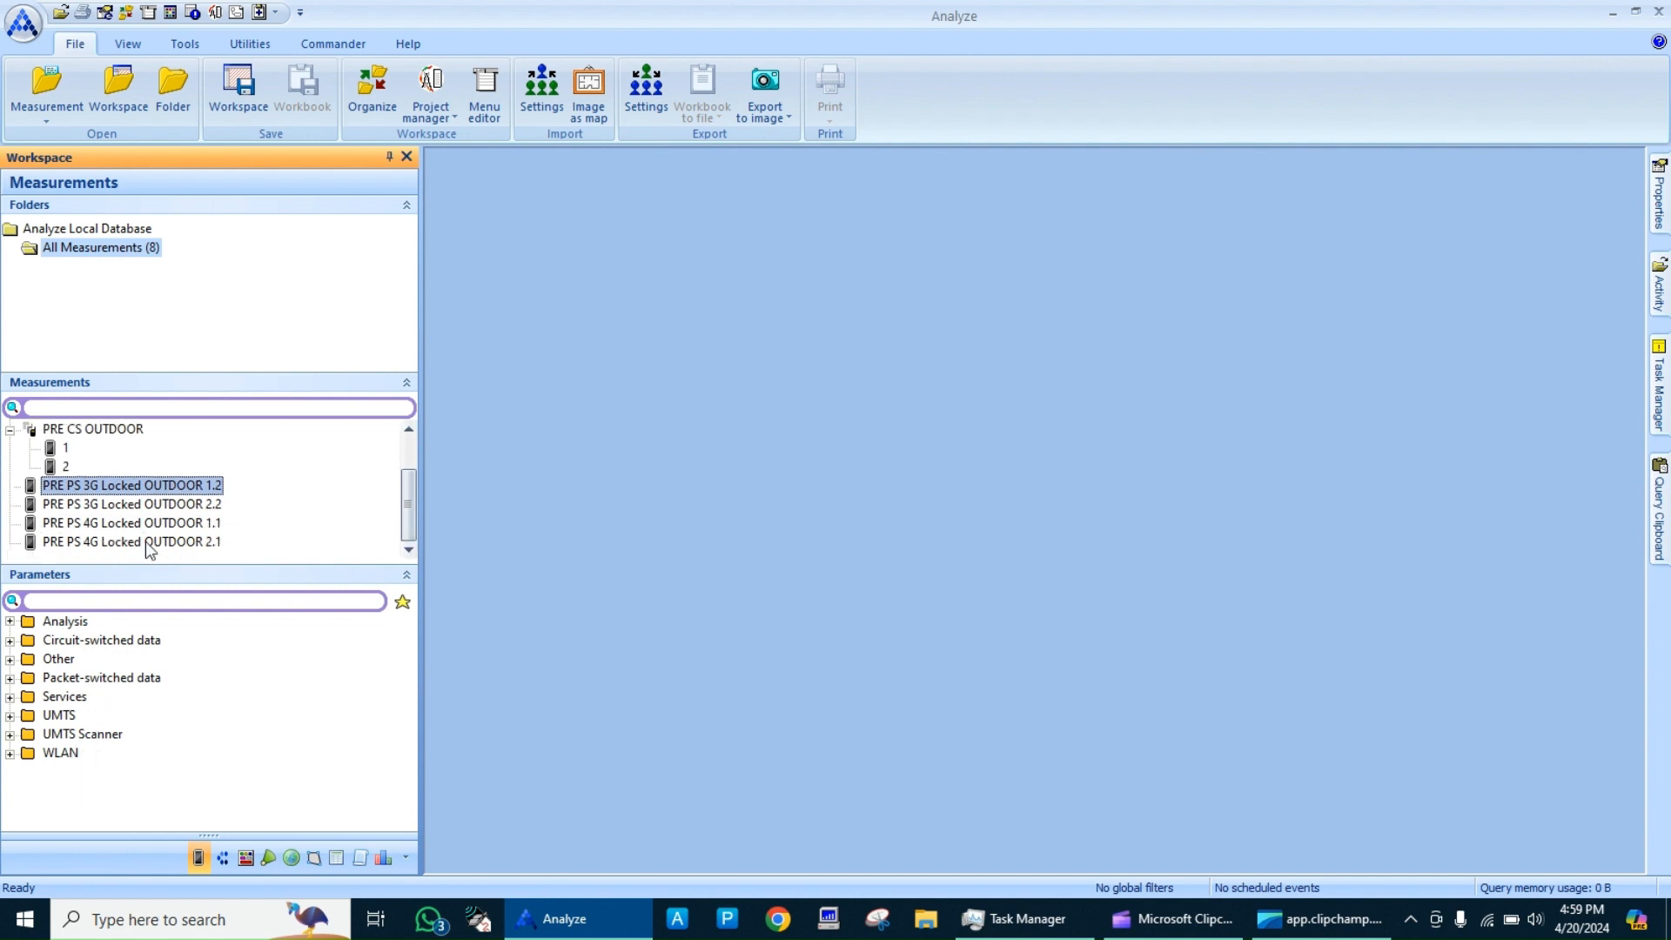
{"action": "left_click", "coordinate": [140, 523]}
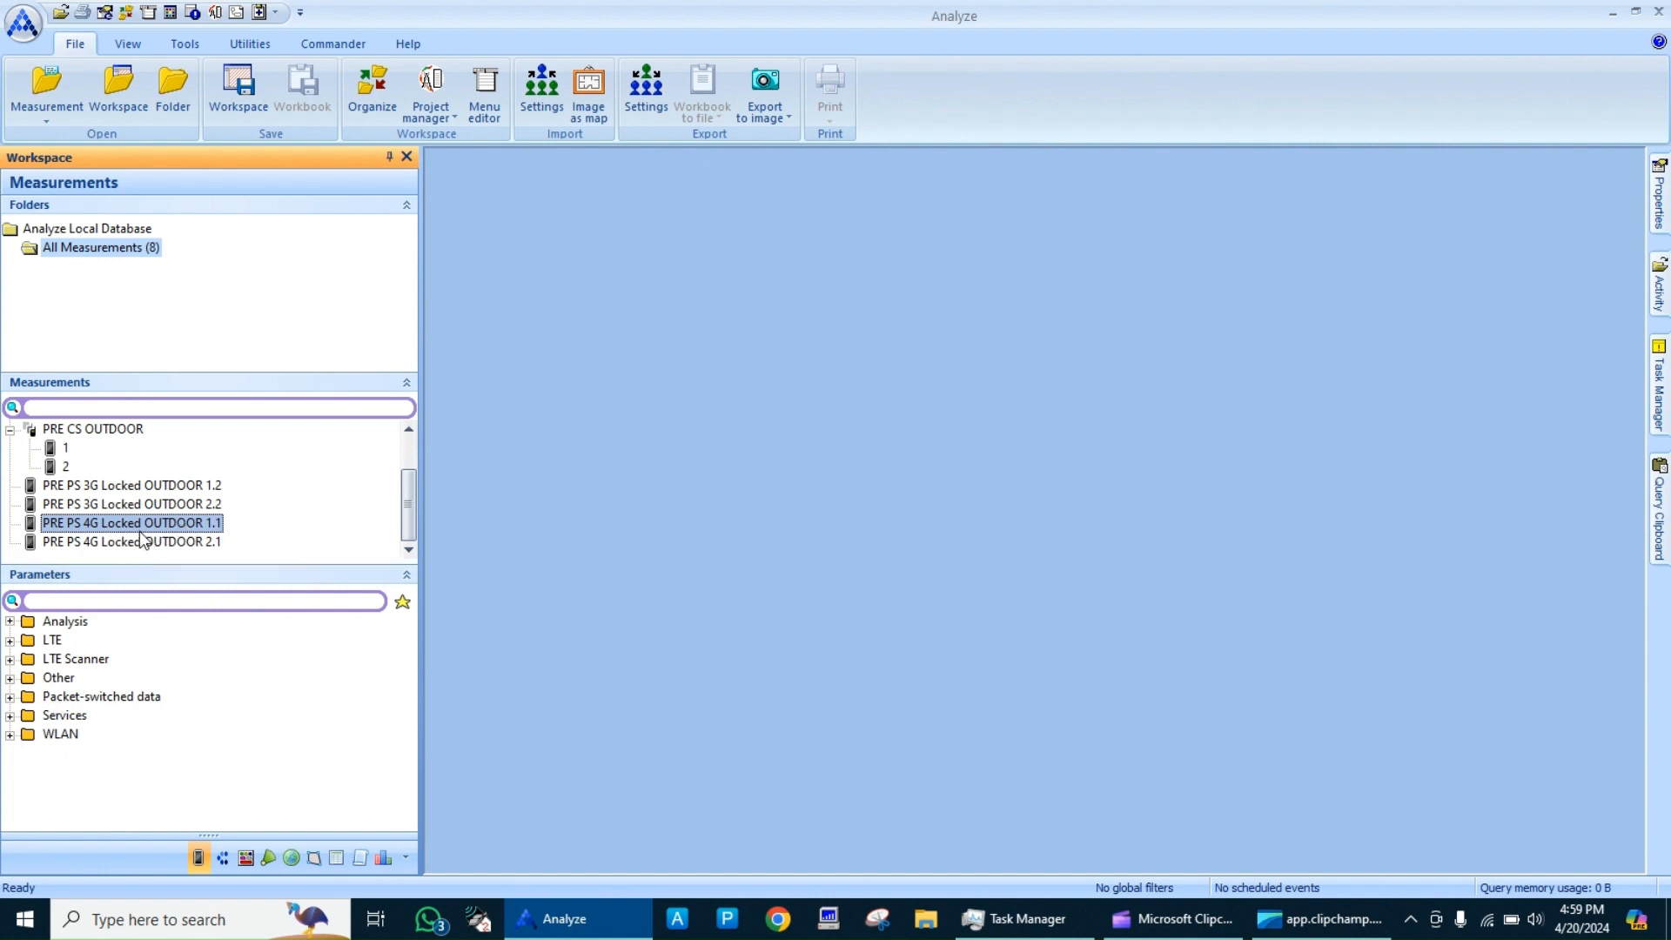
{"action": "mouse_move", "coordinate": [158, 552]}
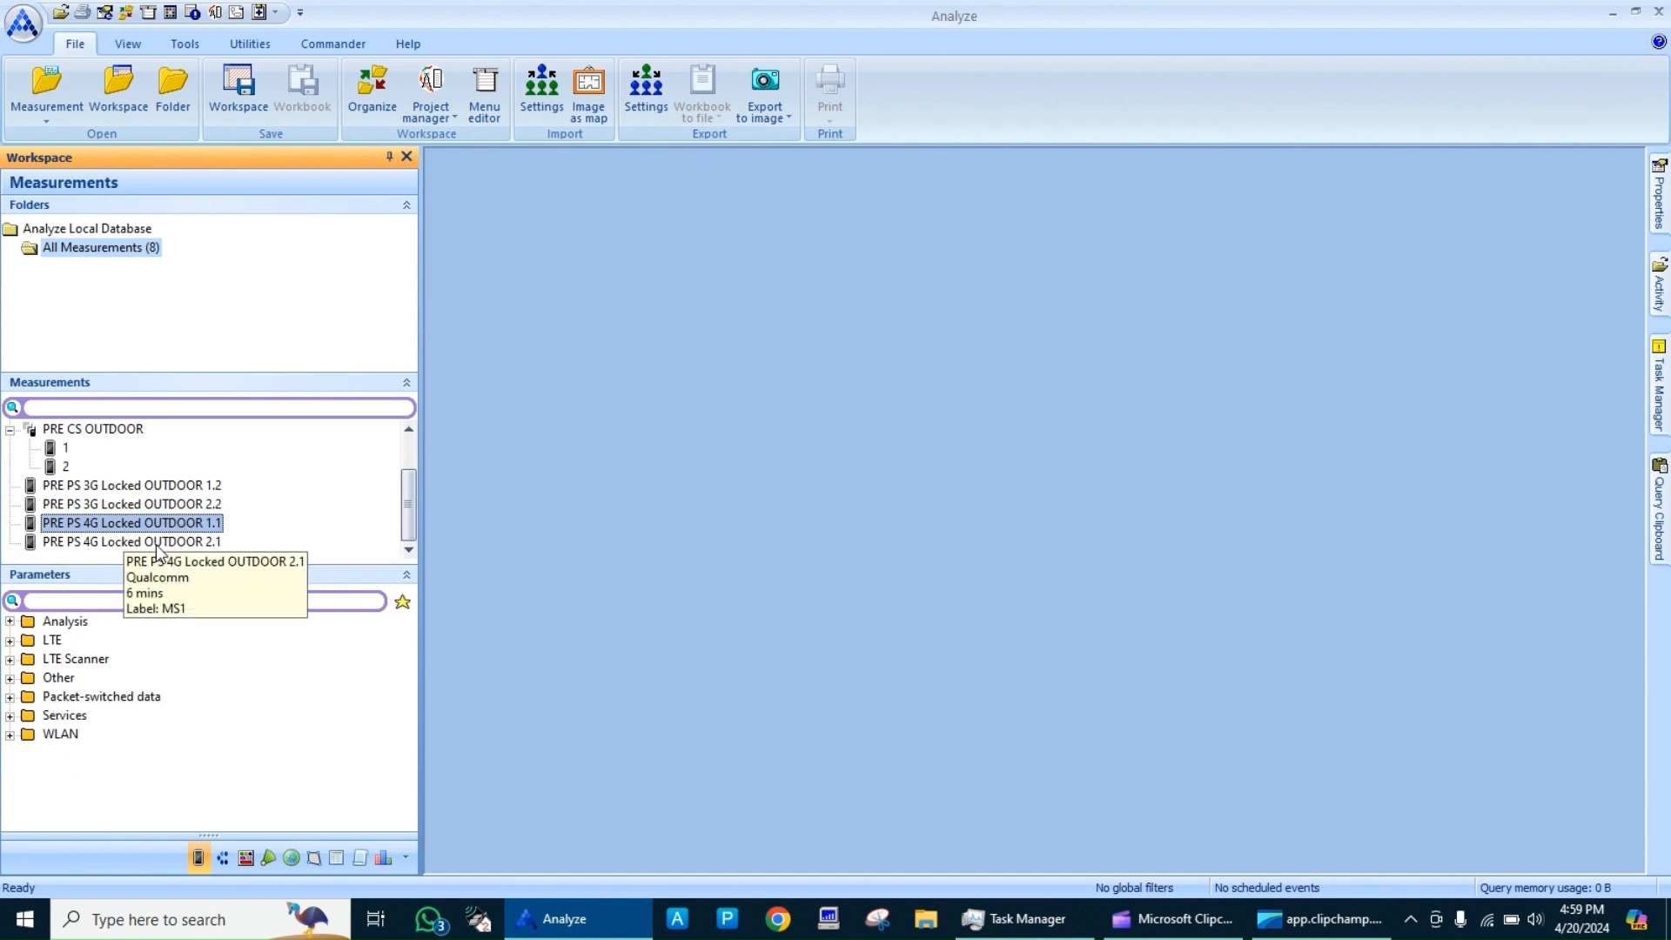
Collapse the PRE CS OUTDOOR measurement group and select CS ISLAMABAD 2G LOCKED MODE for analysis
{"action": "scroll", "coordinate": [157, 547], "scroll_direction": "up", "scroll_amount": 1}
{"action": "left_click", "coordinate": [121, 492]}
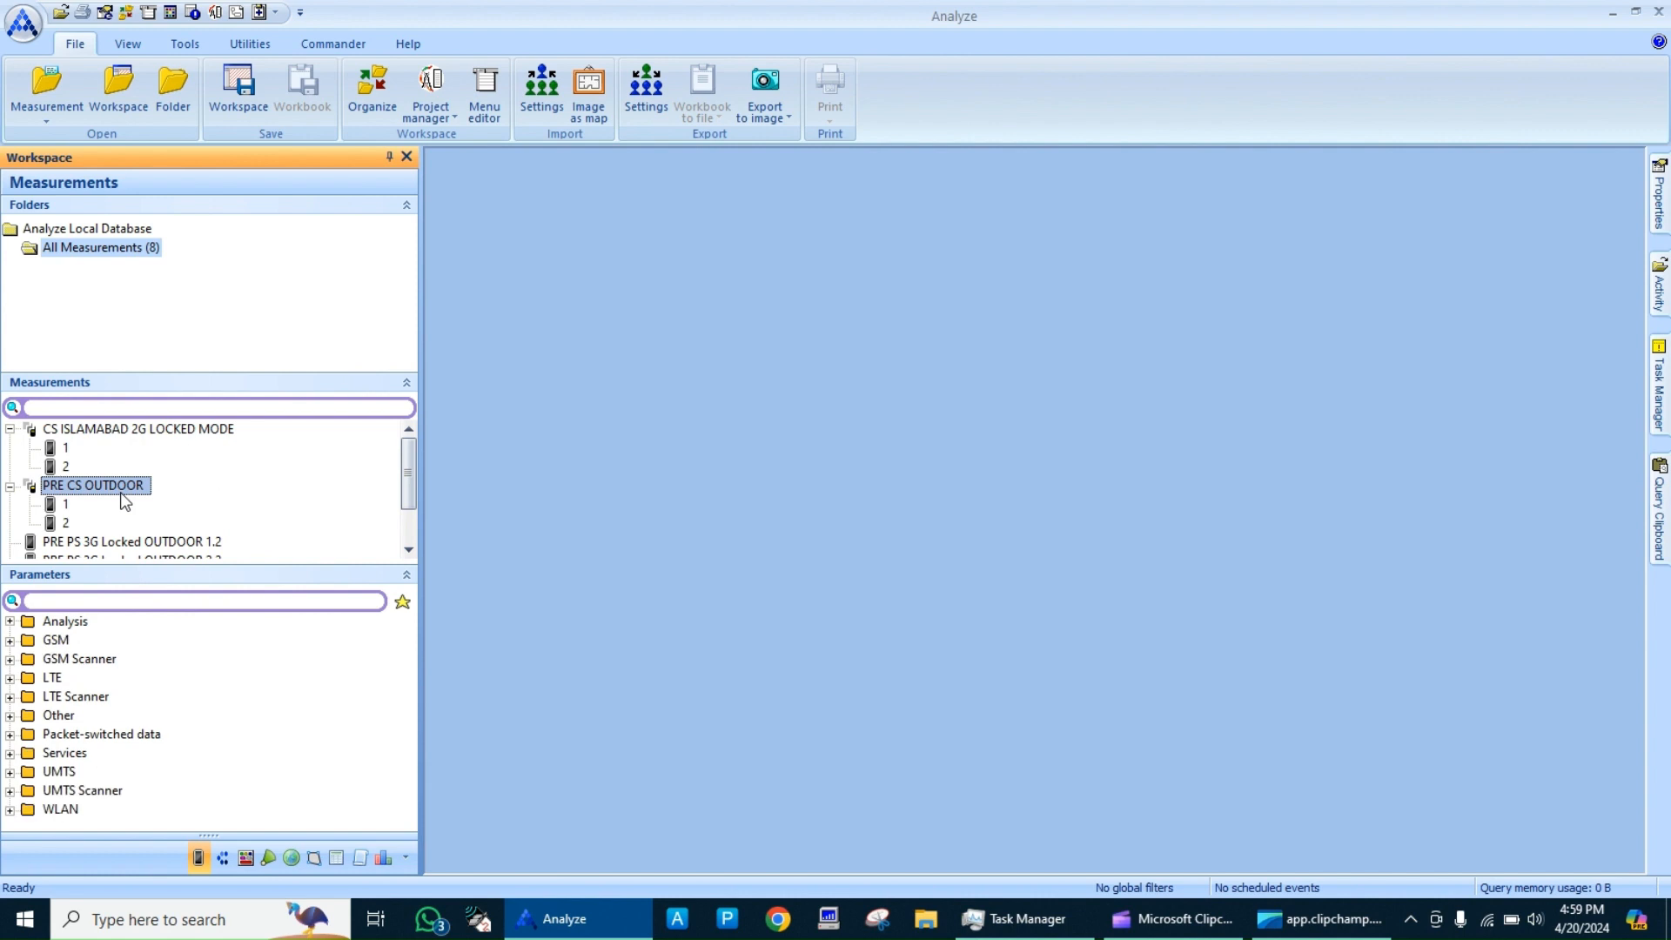
{"action": "left_click", "coordinate": [9, 486]}
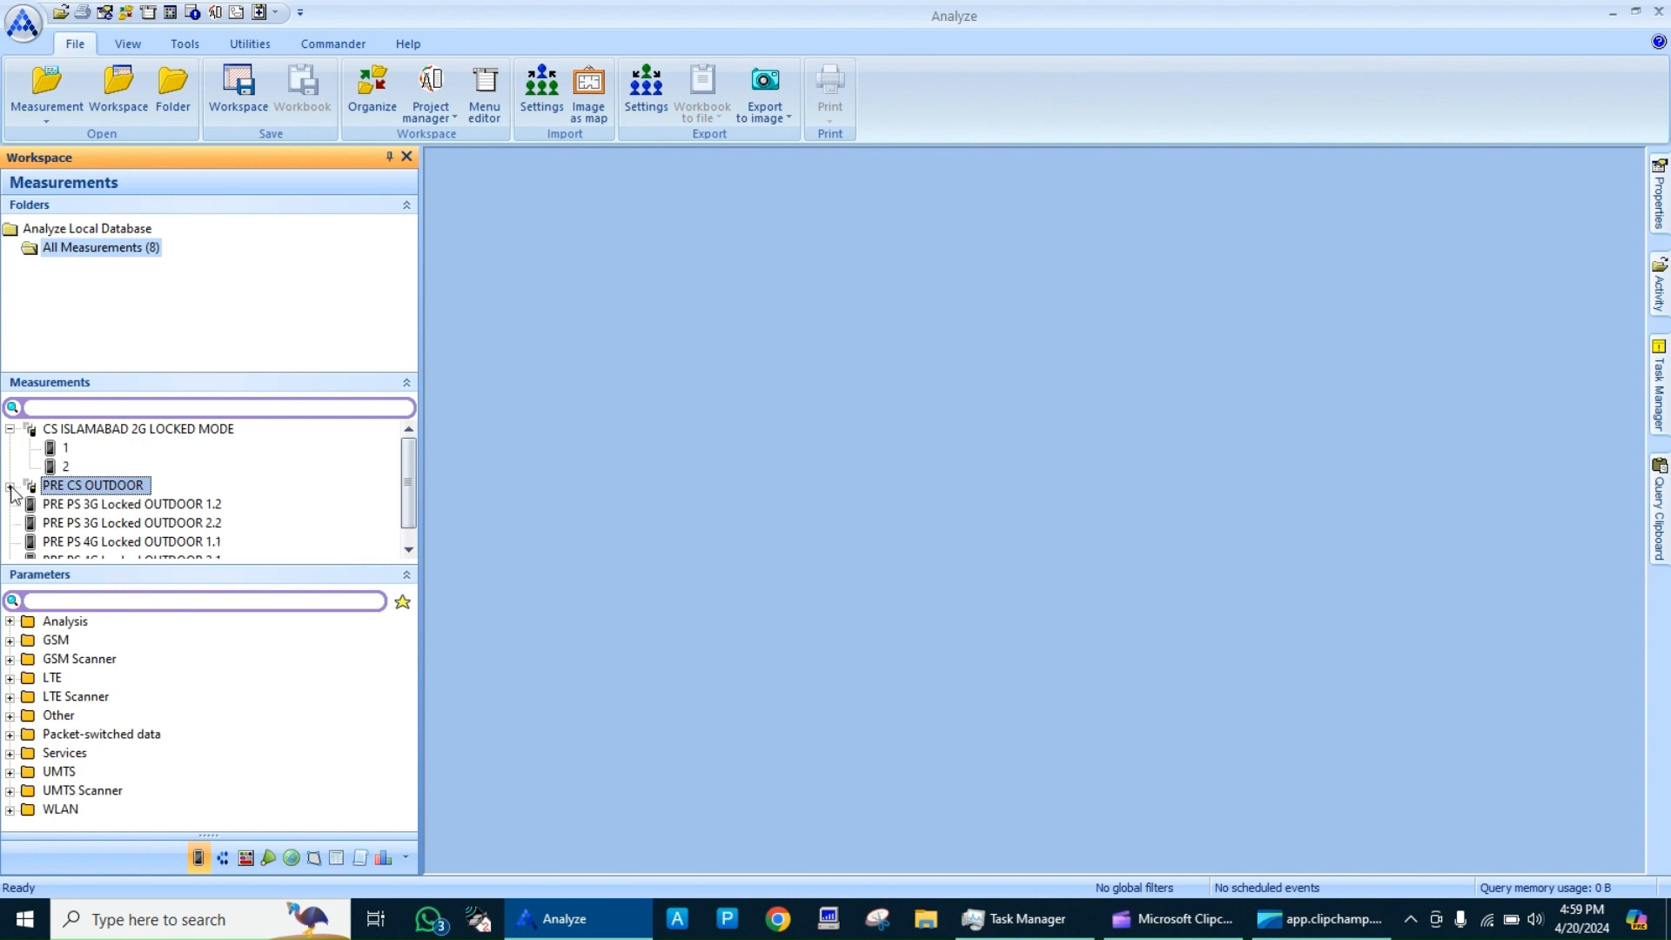
{"action": "left_click", "coordinate": [120, 431]}
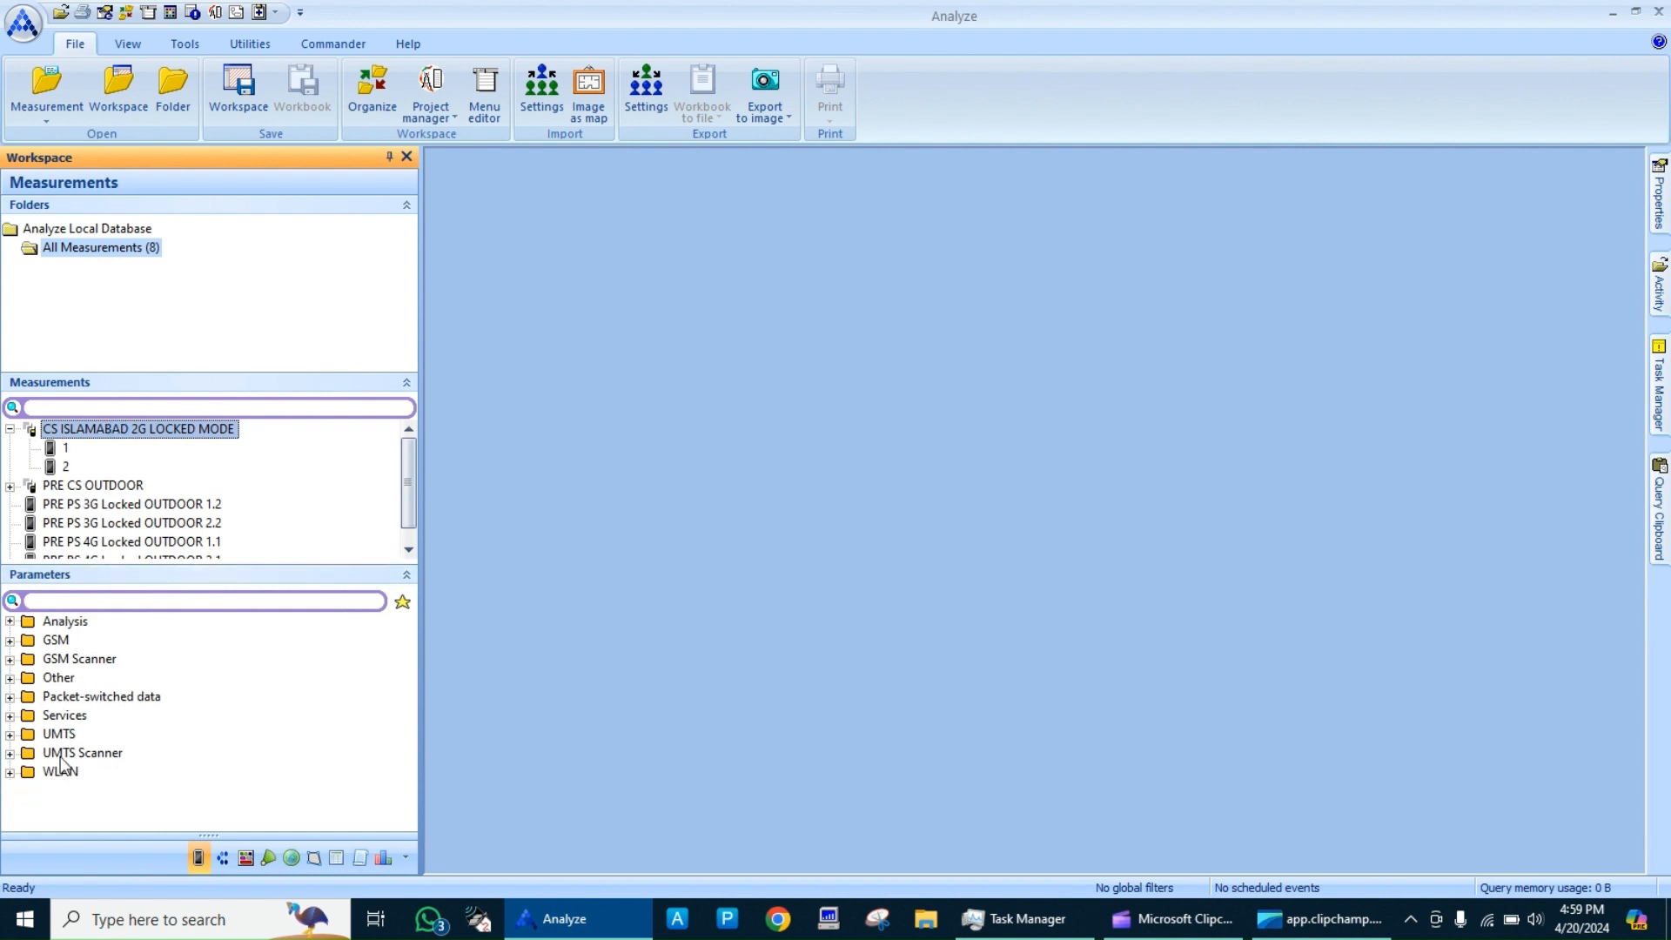
Expand the Analysis parameter folder and review the analyses it offers for the selected 2G measurement
{"action": "left_click", "coordinate": [10, 622]}
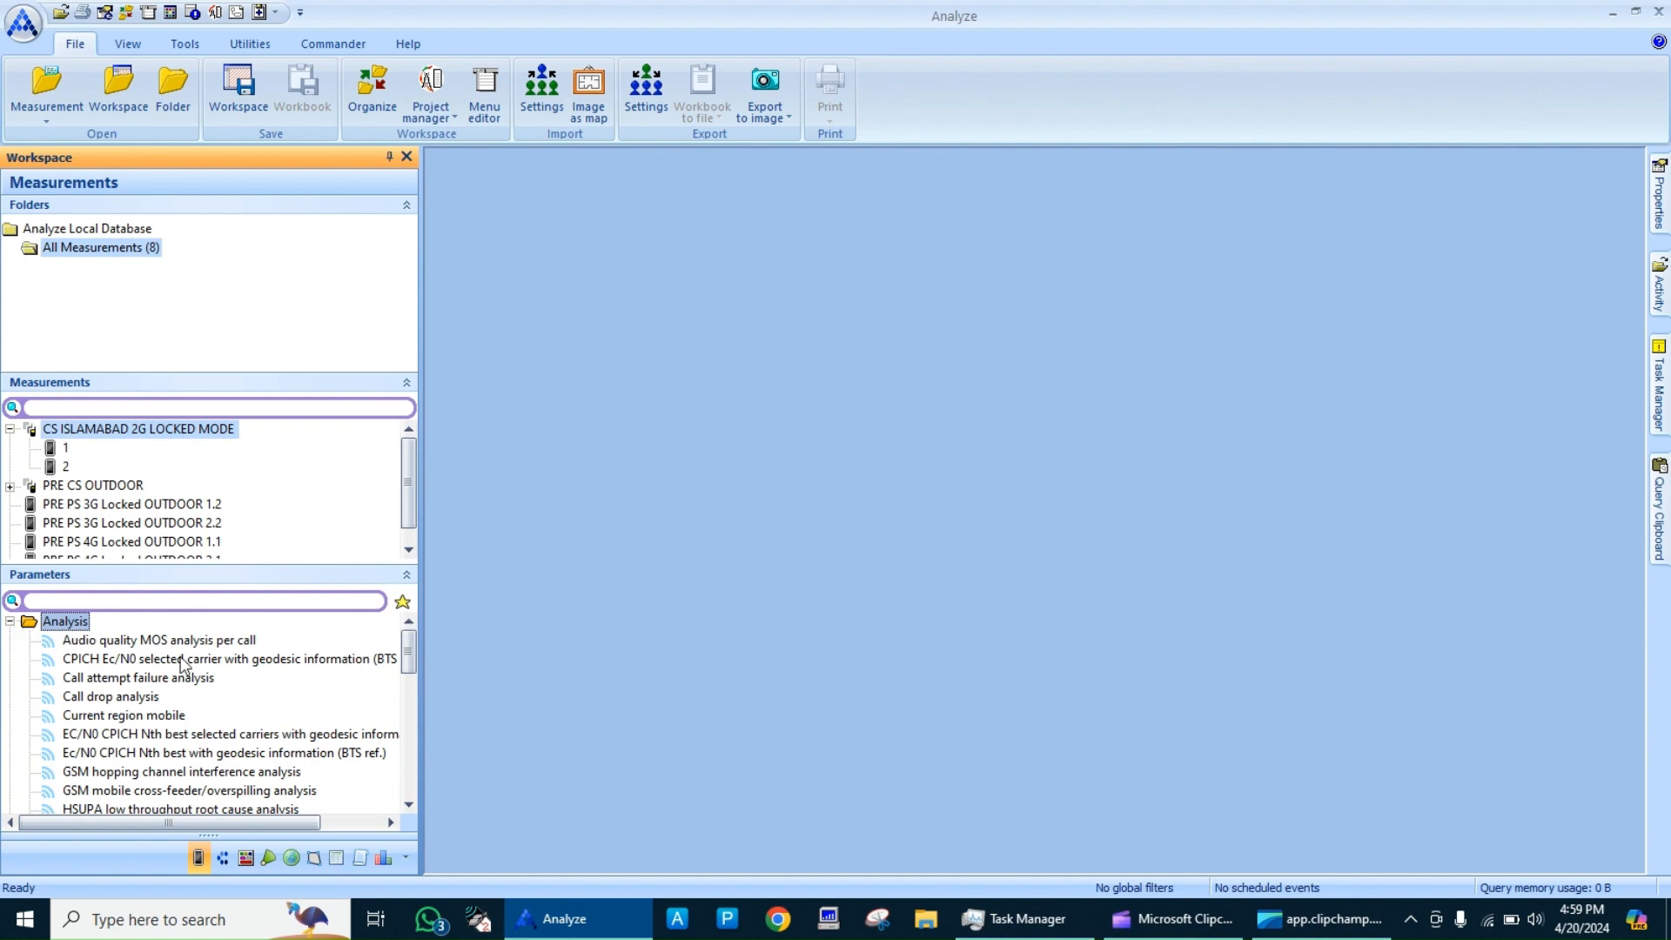
{"action": "scroll", "coordinate": [180, 657], "scroll_direction": "down", "scroll_amount": 6}
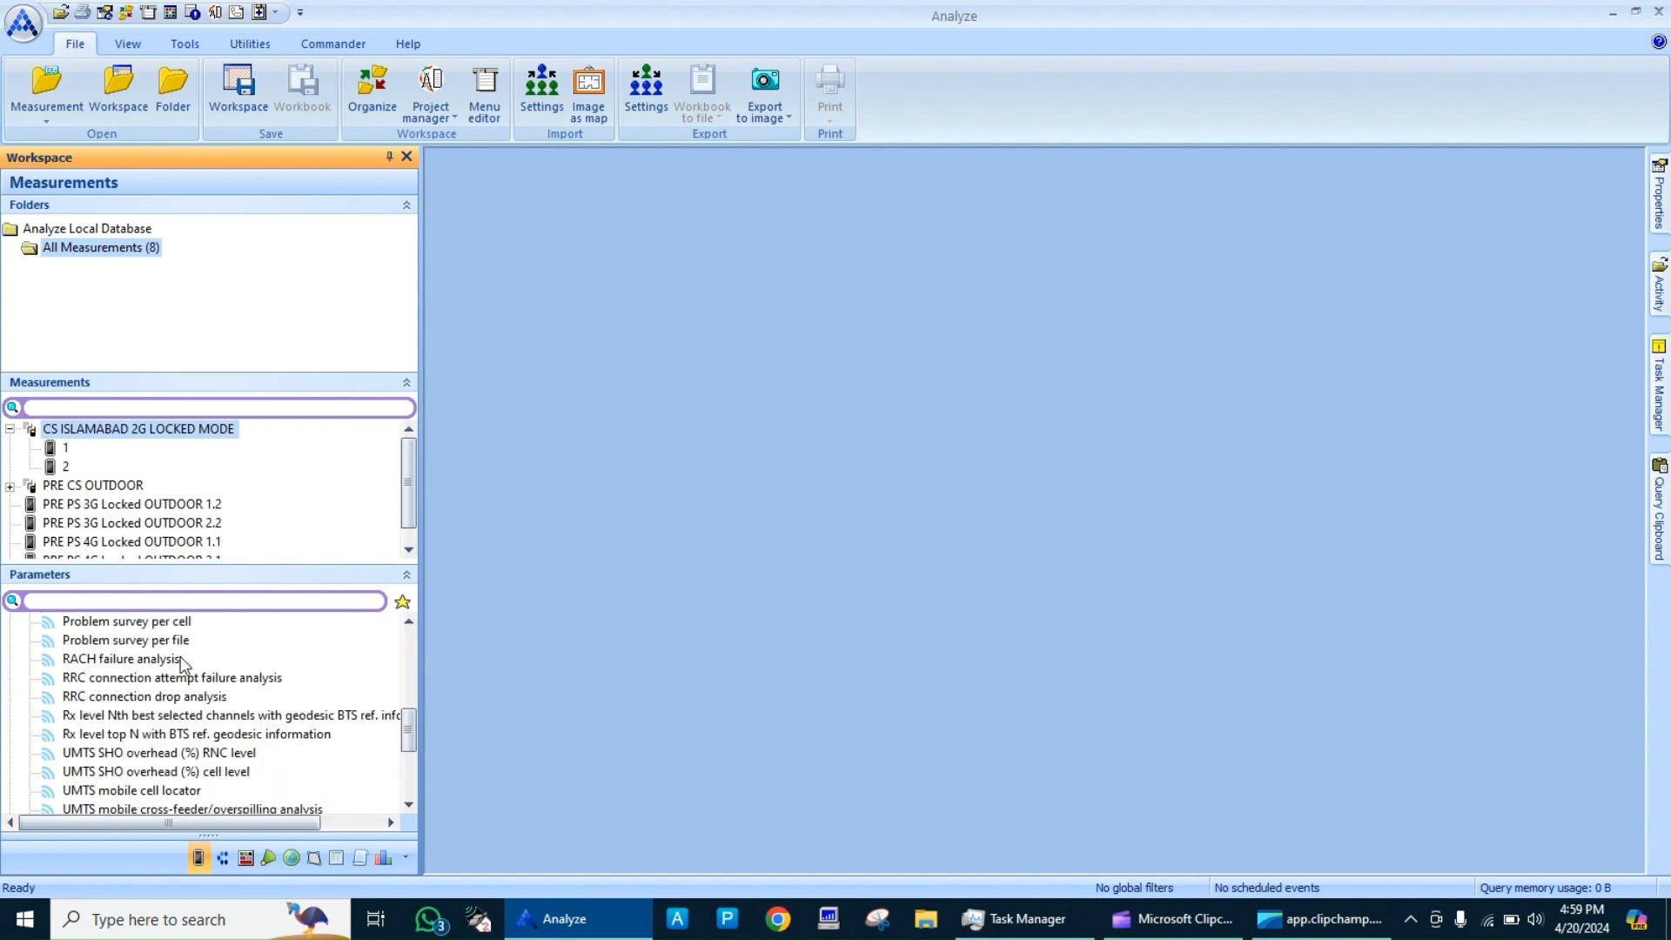
{"action": "scroll", "coordinate": [180, 659], "scroll_direction": "down", "scroll_amount": 1}
{"action": "scroll", "coordinate": [183, 663], "scroll_direction": "up", "scroll_amount": 7}
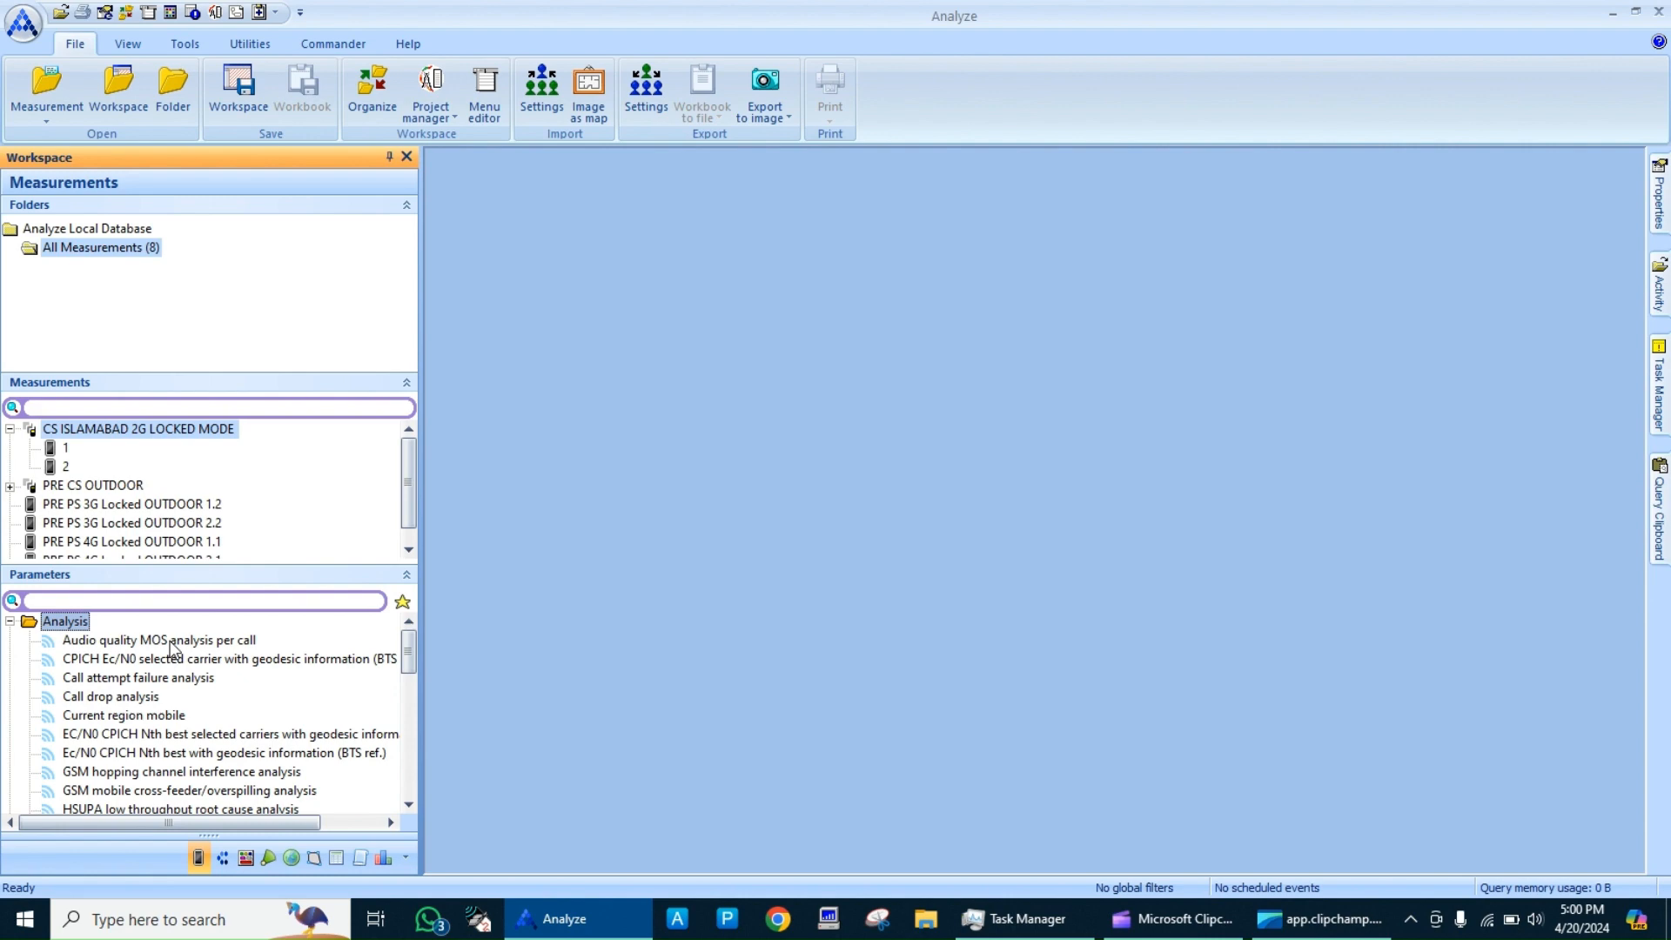
Open Audio quality MOS analysis per call in a maximized workbook and slightly widen its results grid
{"action": "double_click", "coordinate": [170, 642]}
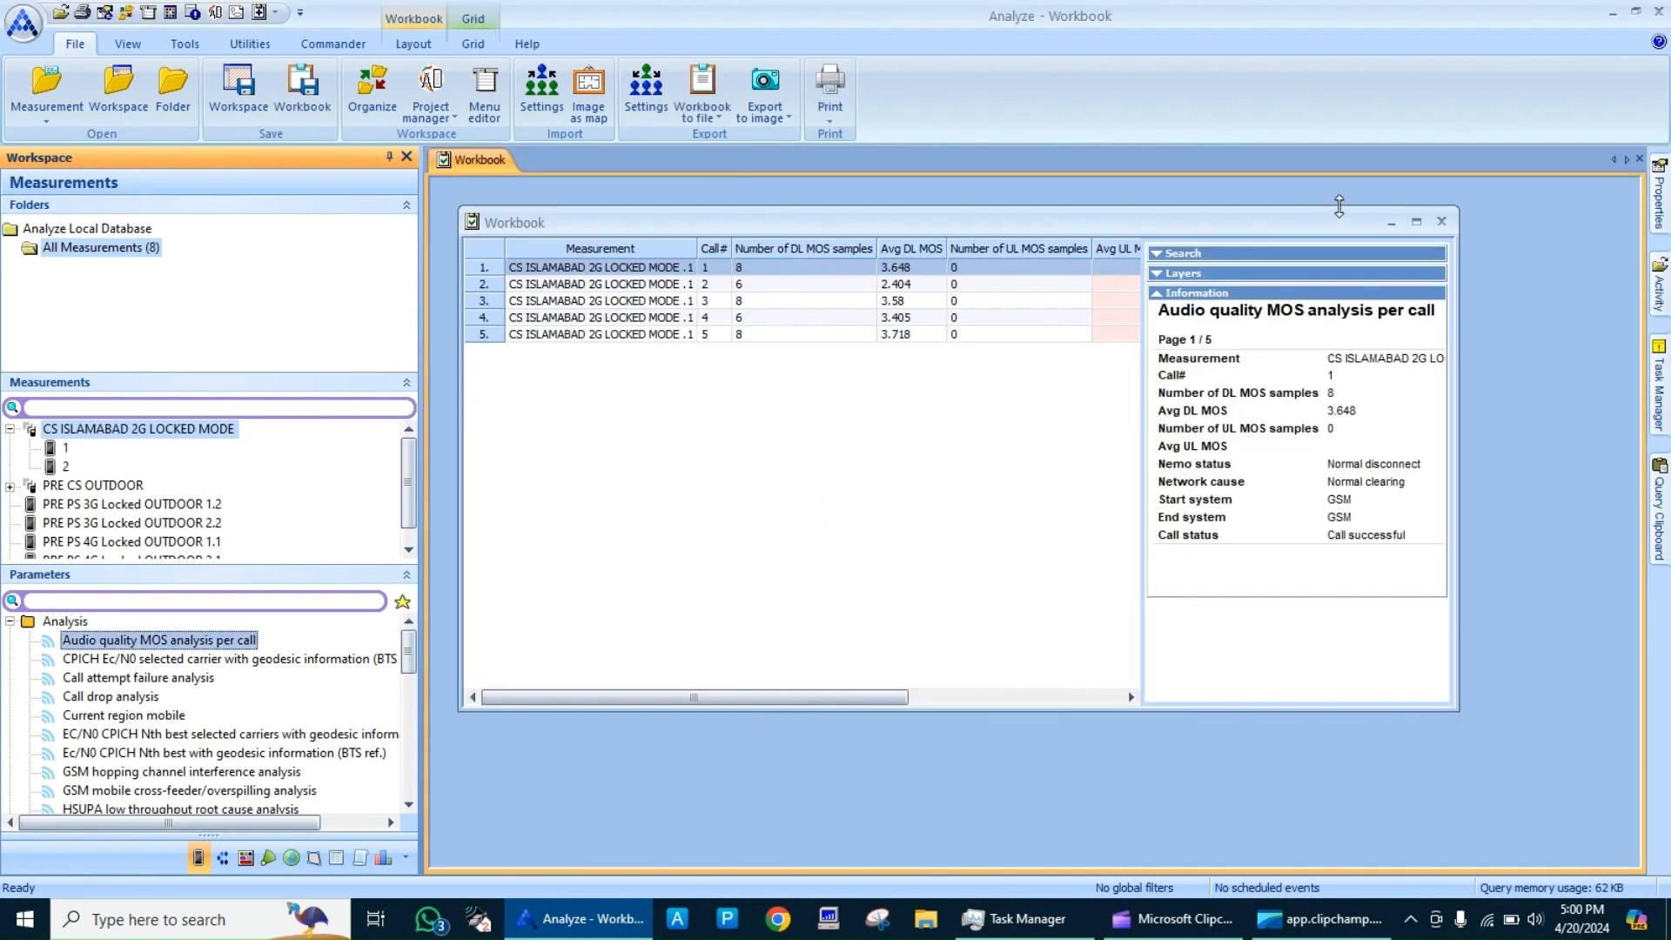
{"action": "left_click", "coordinate": [1417, 222]}
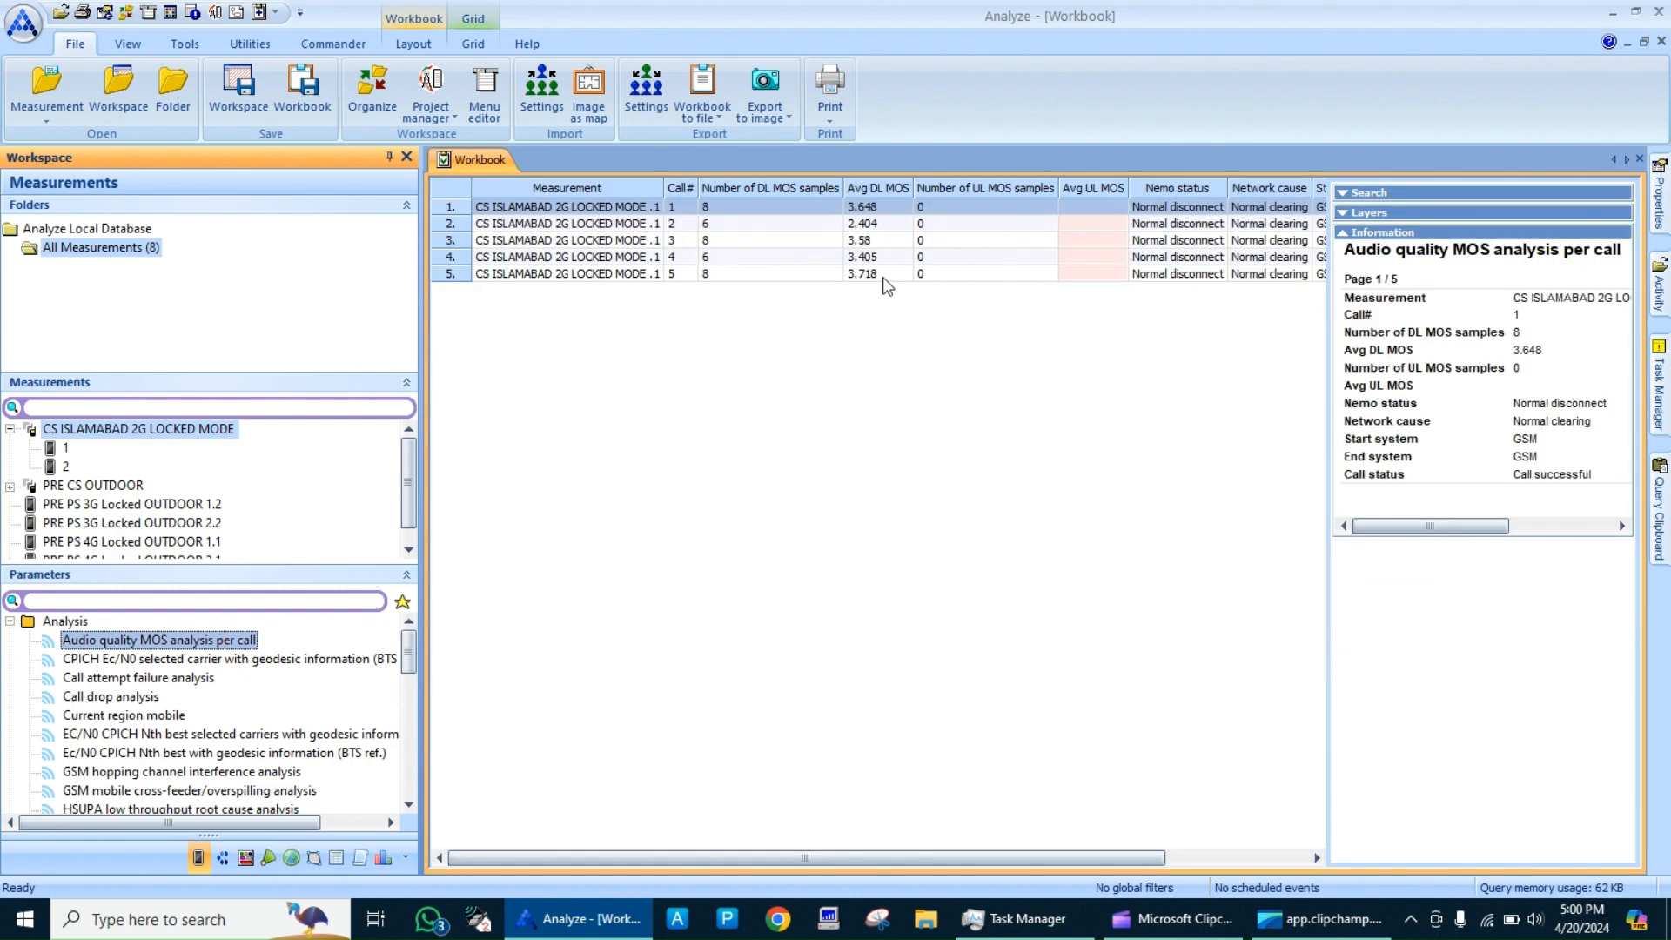
{"action": "left_click", "coordinate": [1330, 305]}
{"action": "left_click_drag", "start_coordinate": [1330, 306], "coordinate": [1354, 305]}
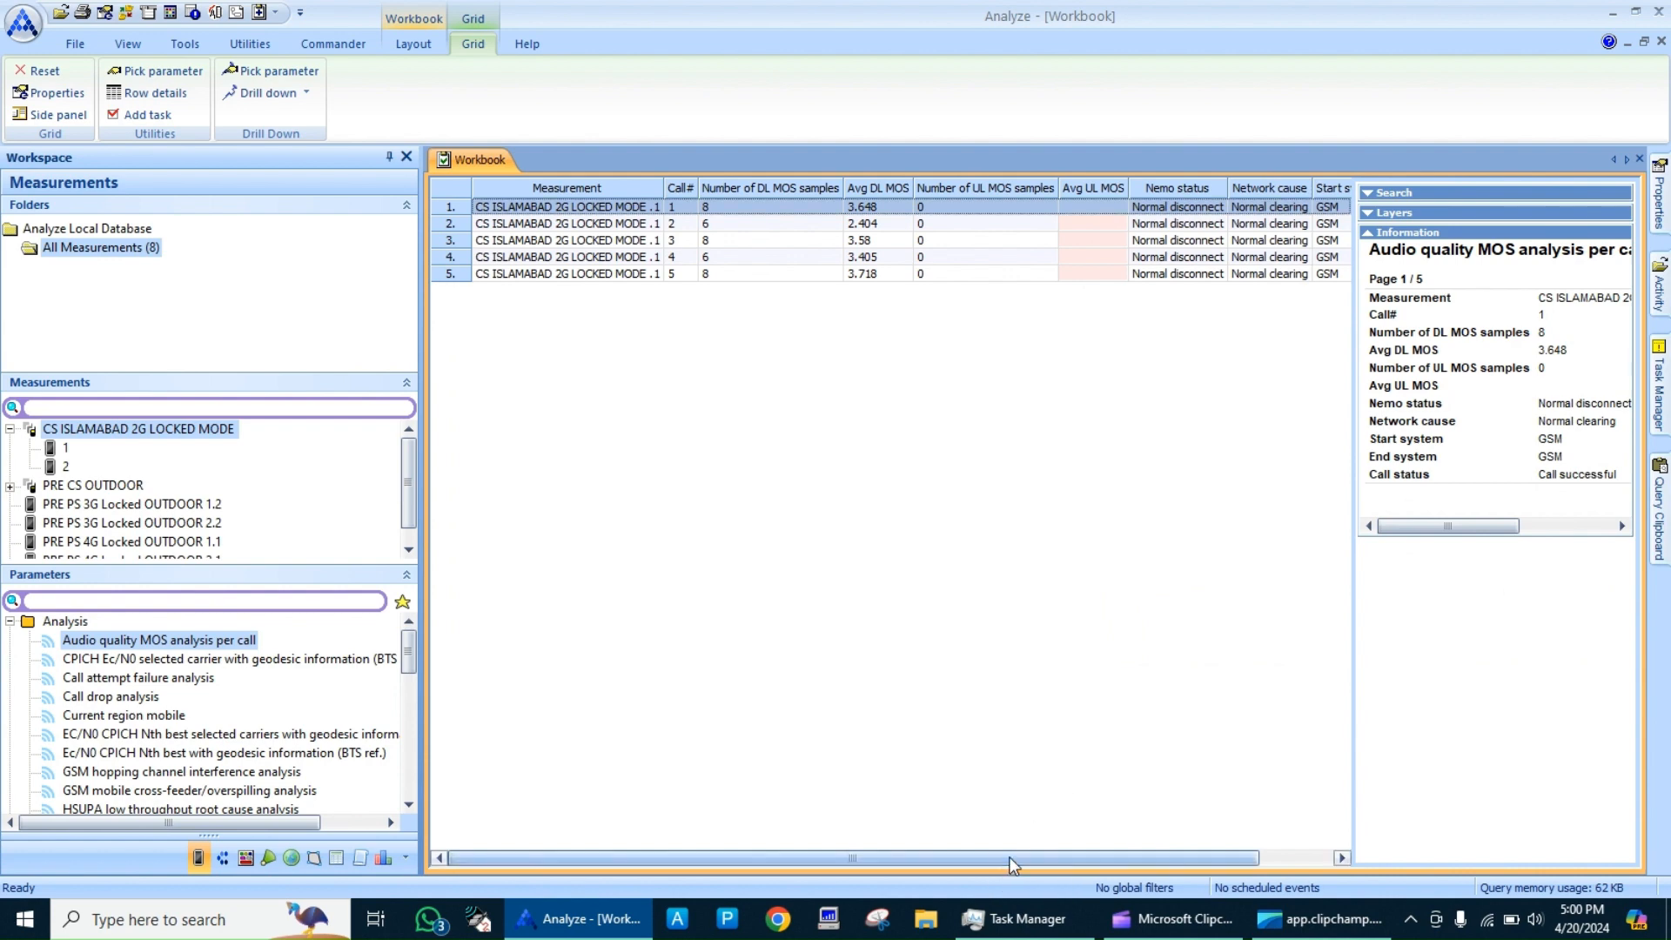
Examine all columns of the per-call MOS results and inspect the details of calls 2 and 3
{"action": "left_click_drag", "start_coordinate": [1009, 856], "coordinate": [1116, 855]}
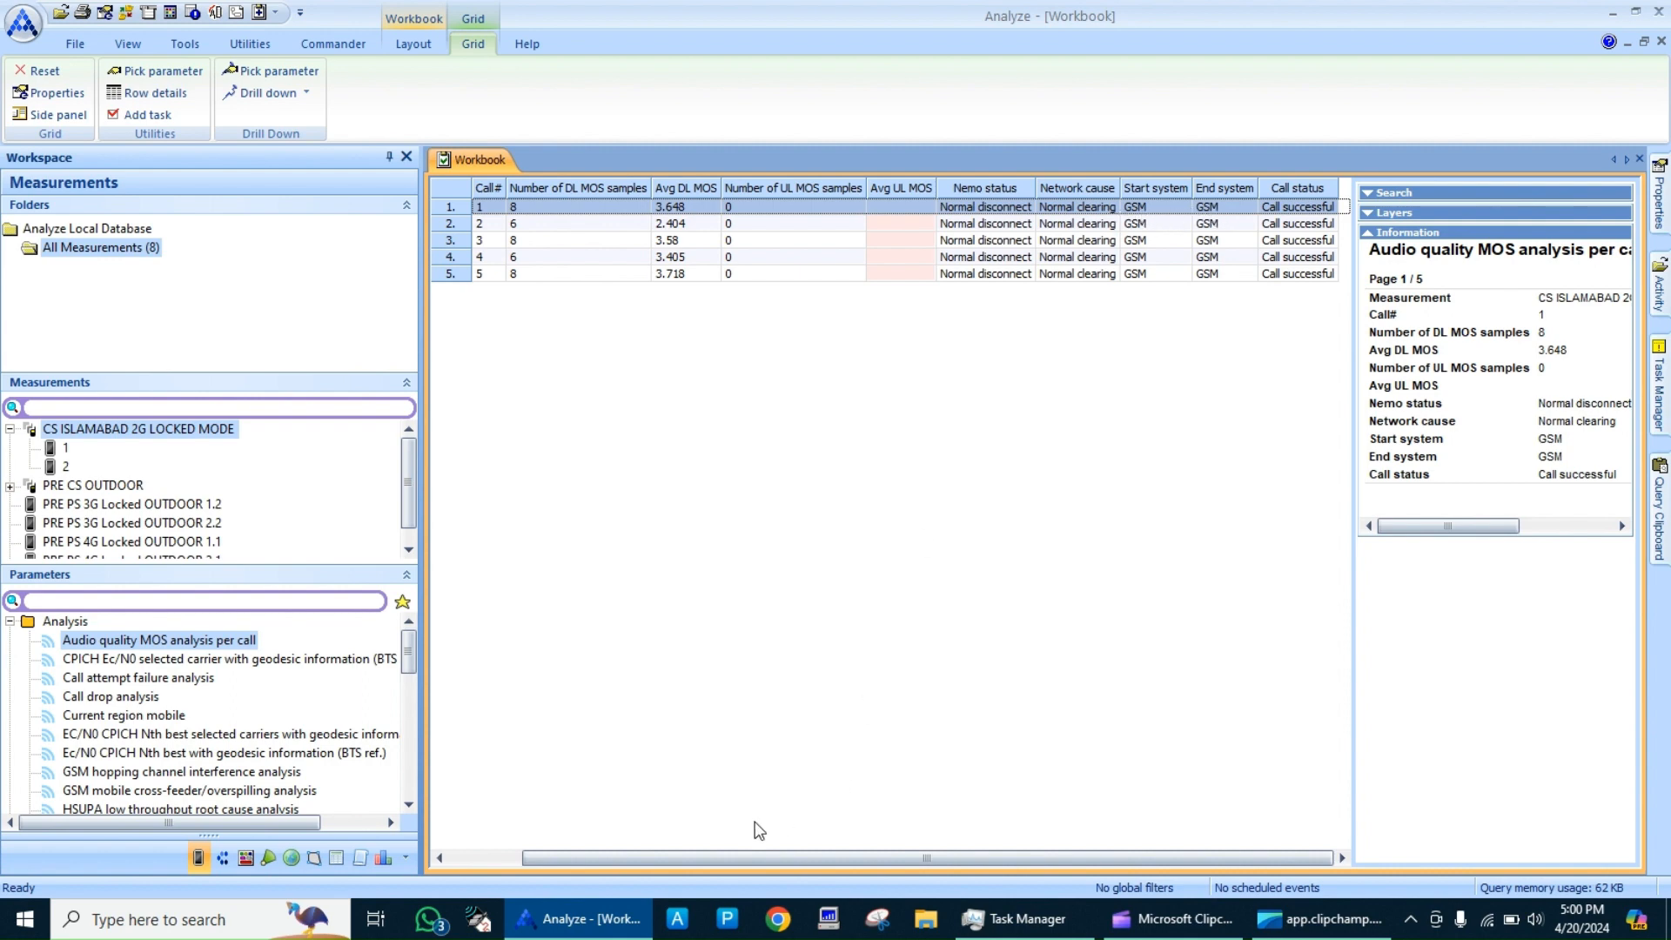
{"action": "left_click_drag", "start_coordinate": [729, 854], "coordinate": [593, 864]}
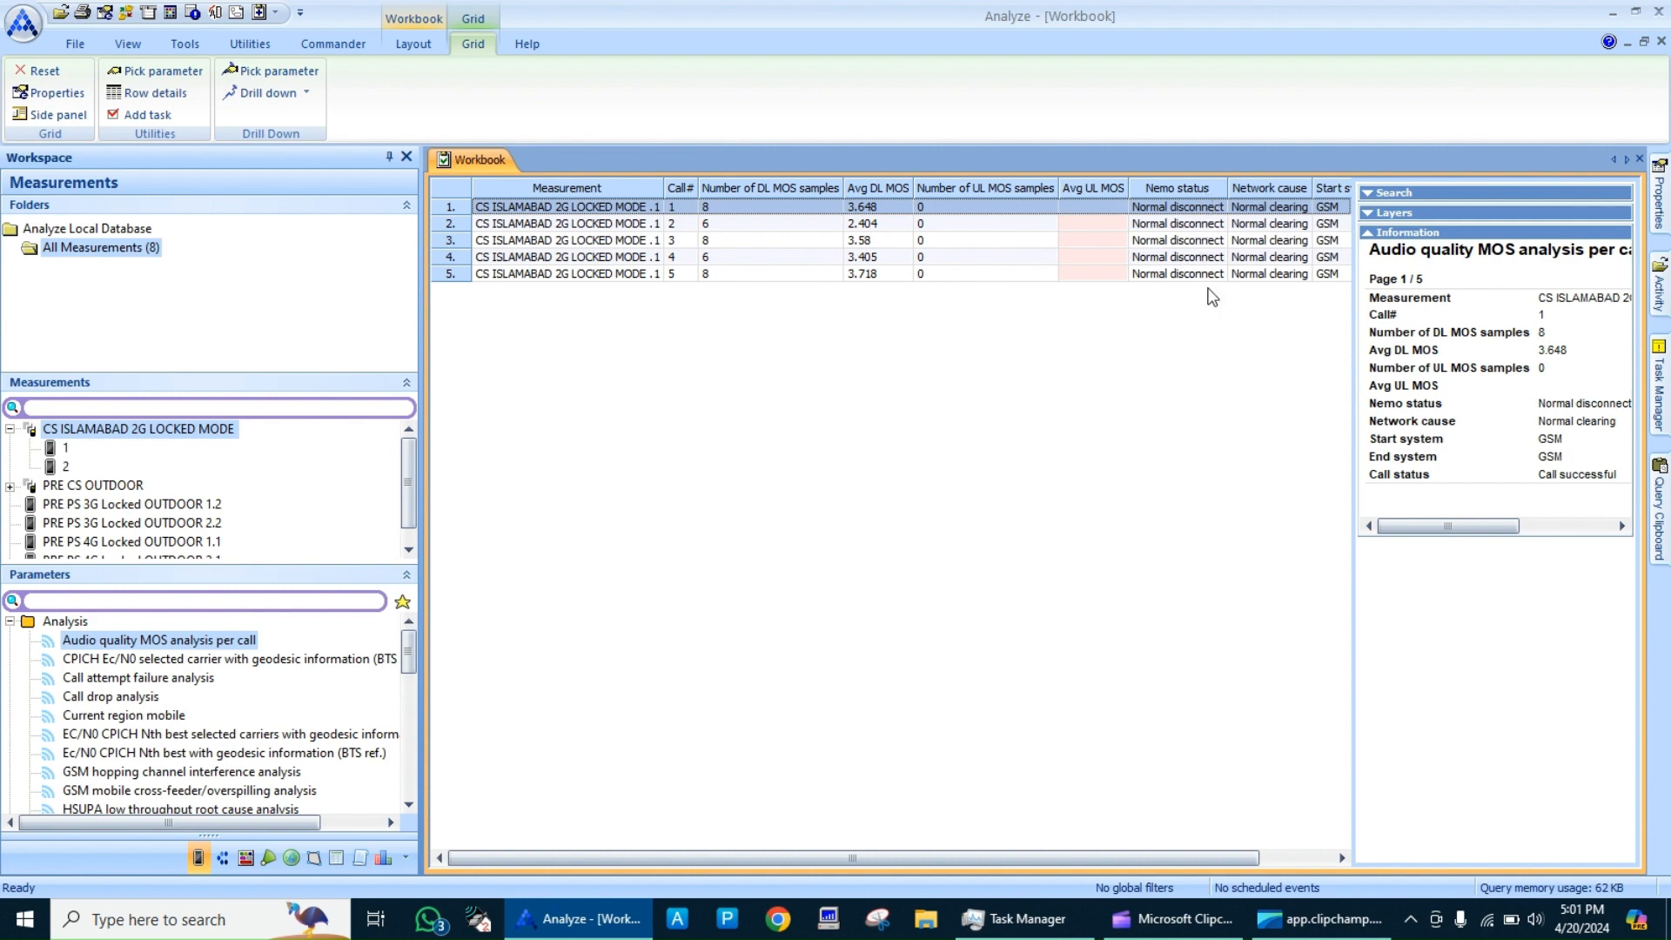
{"action": "left_click", "coordinate": [1287, 223]}
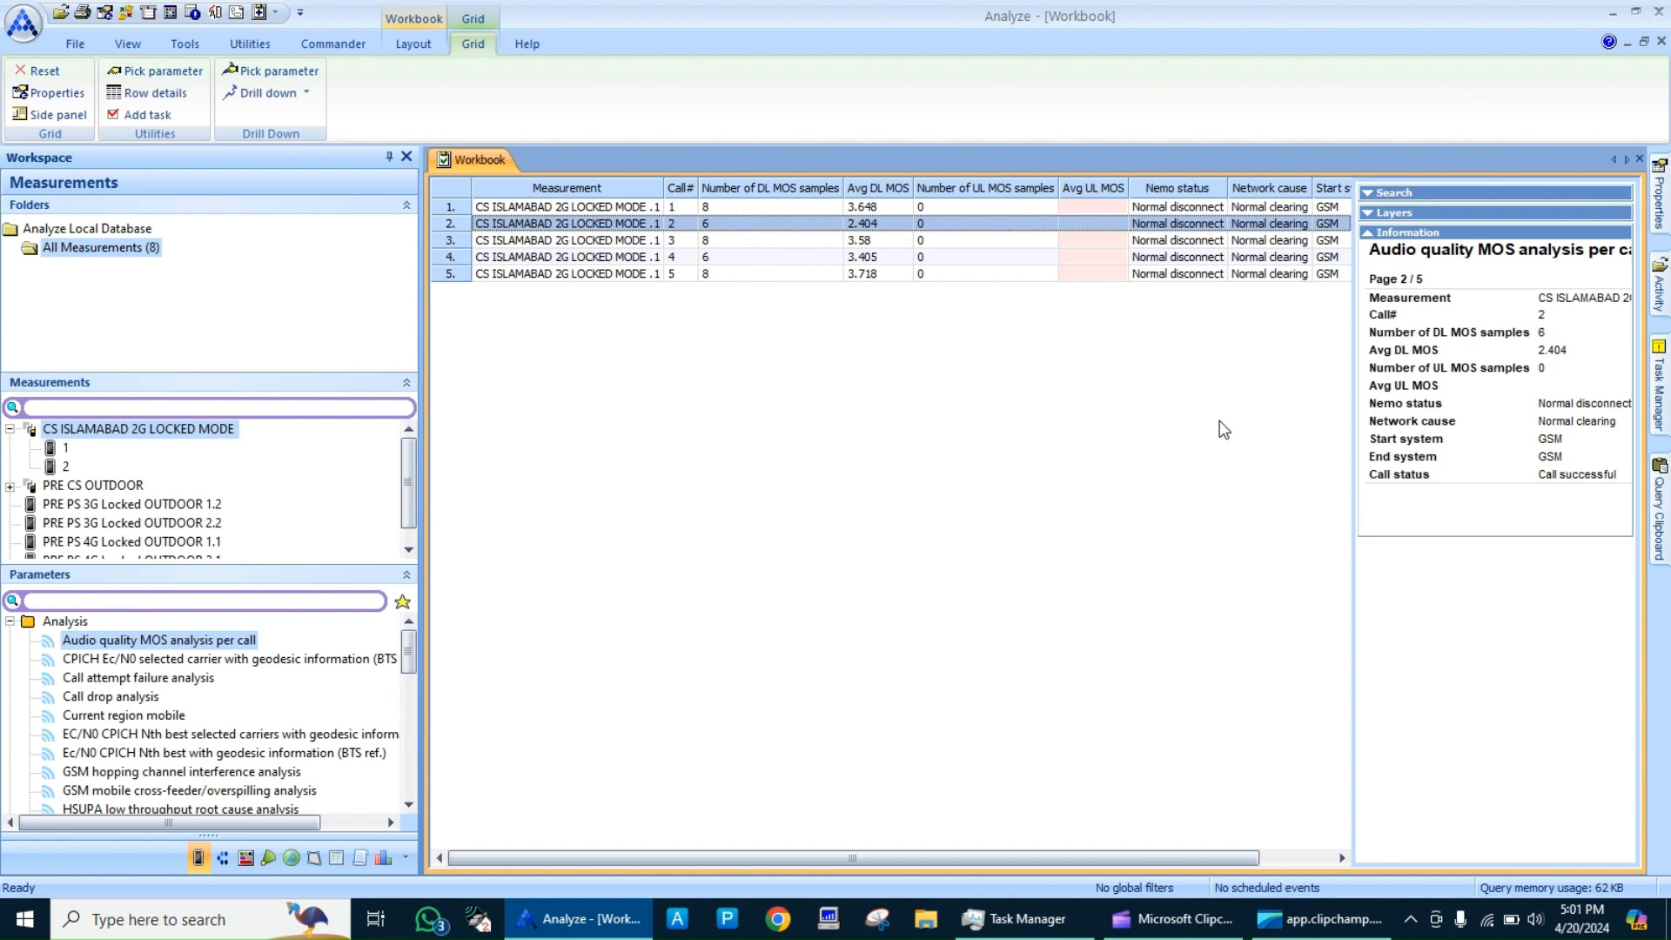
{"action": "scroll", "coordinate": [1224, 429], "scroll_direction": "right", "scroll_amount": 2}
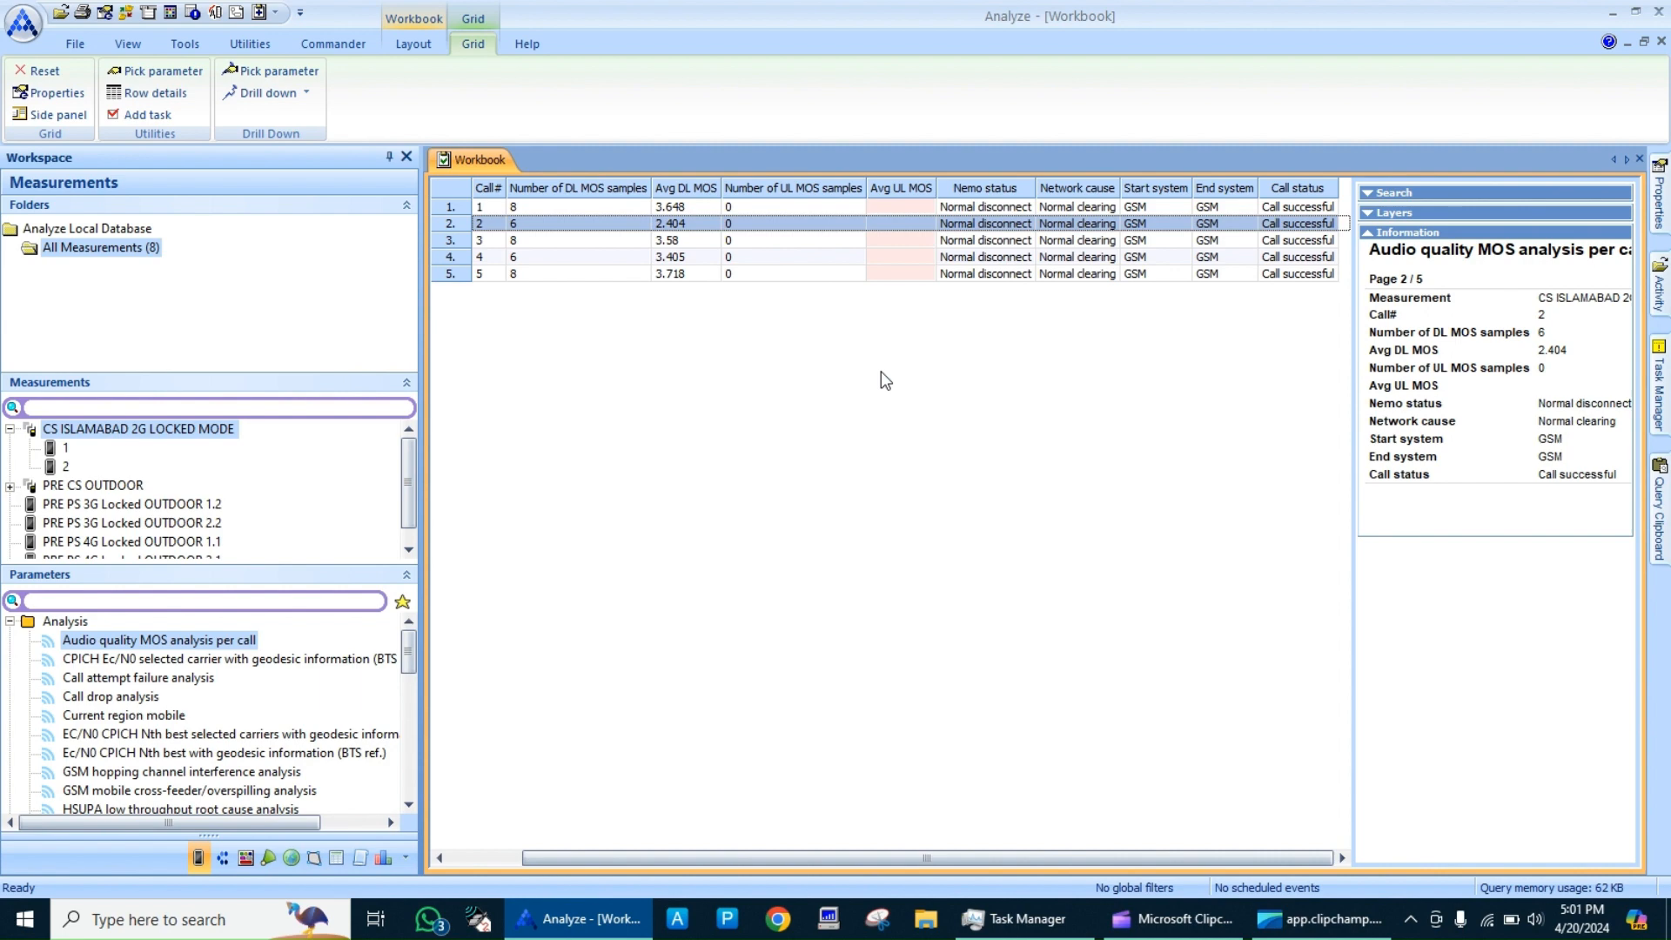
{"action": "left_click", "coordinate": [672, 248]}
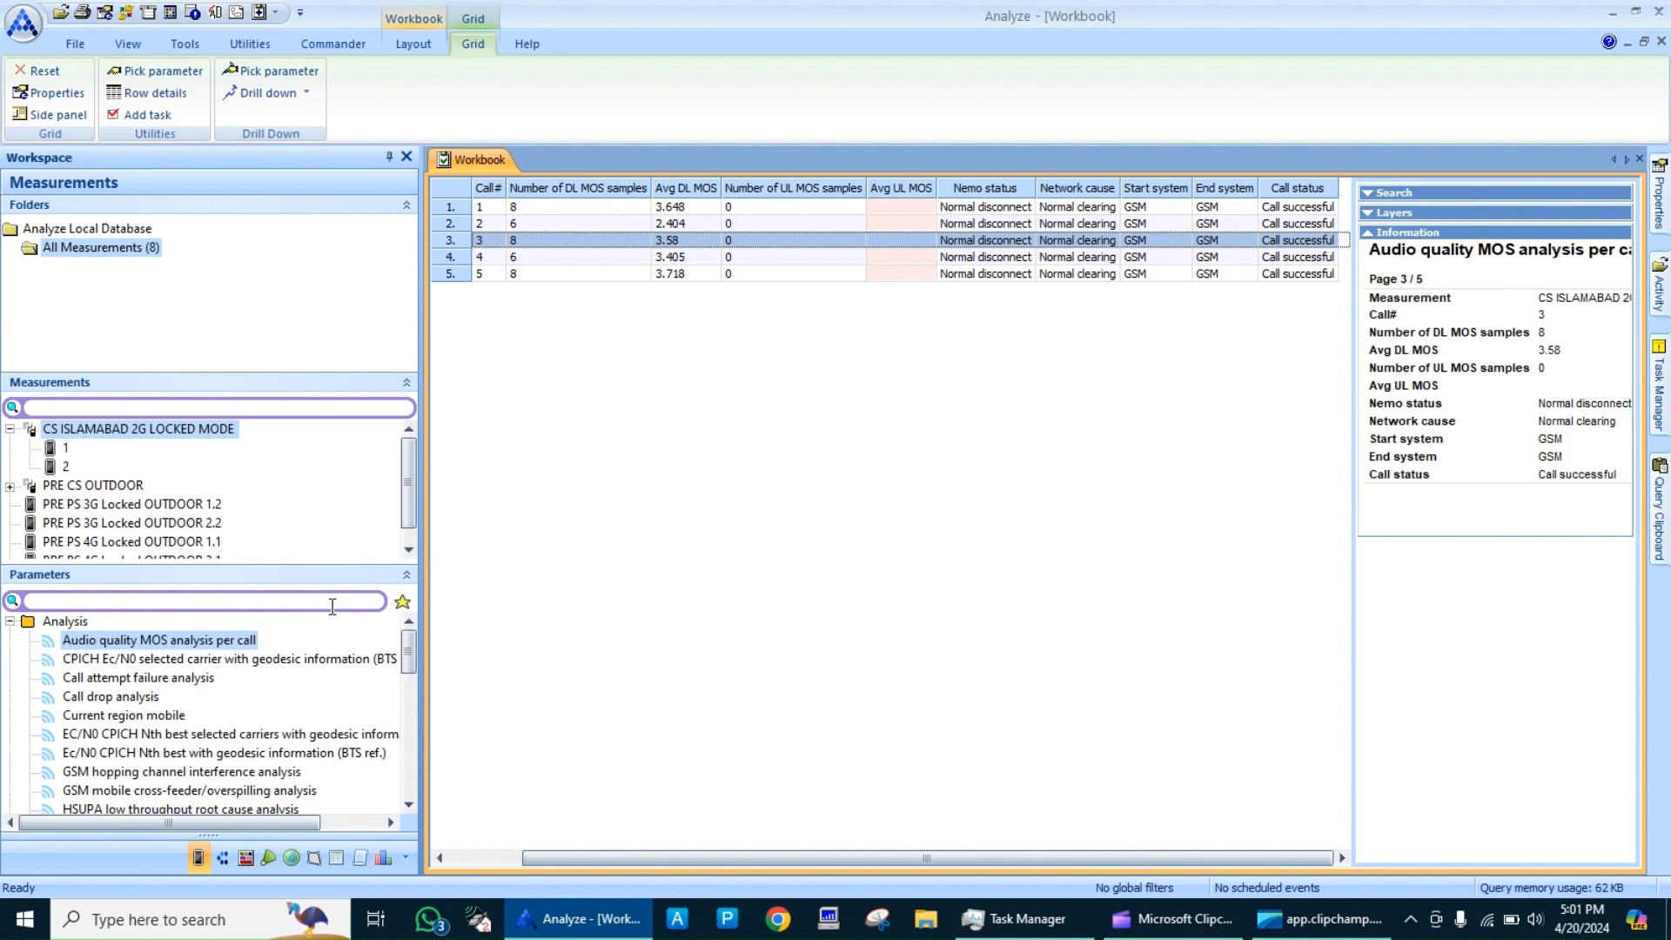
Run the CPICH Ec/N0 selected carrier analysis with carrier number 1, and close the open workbook
{"action": "double_click", "coordinate": [208, 660]}
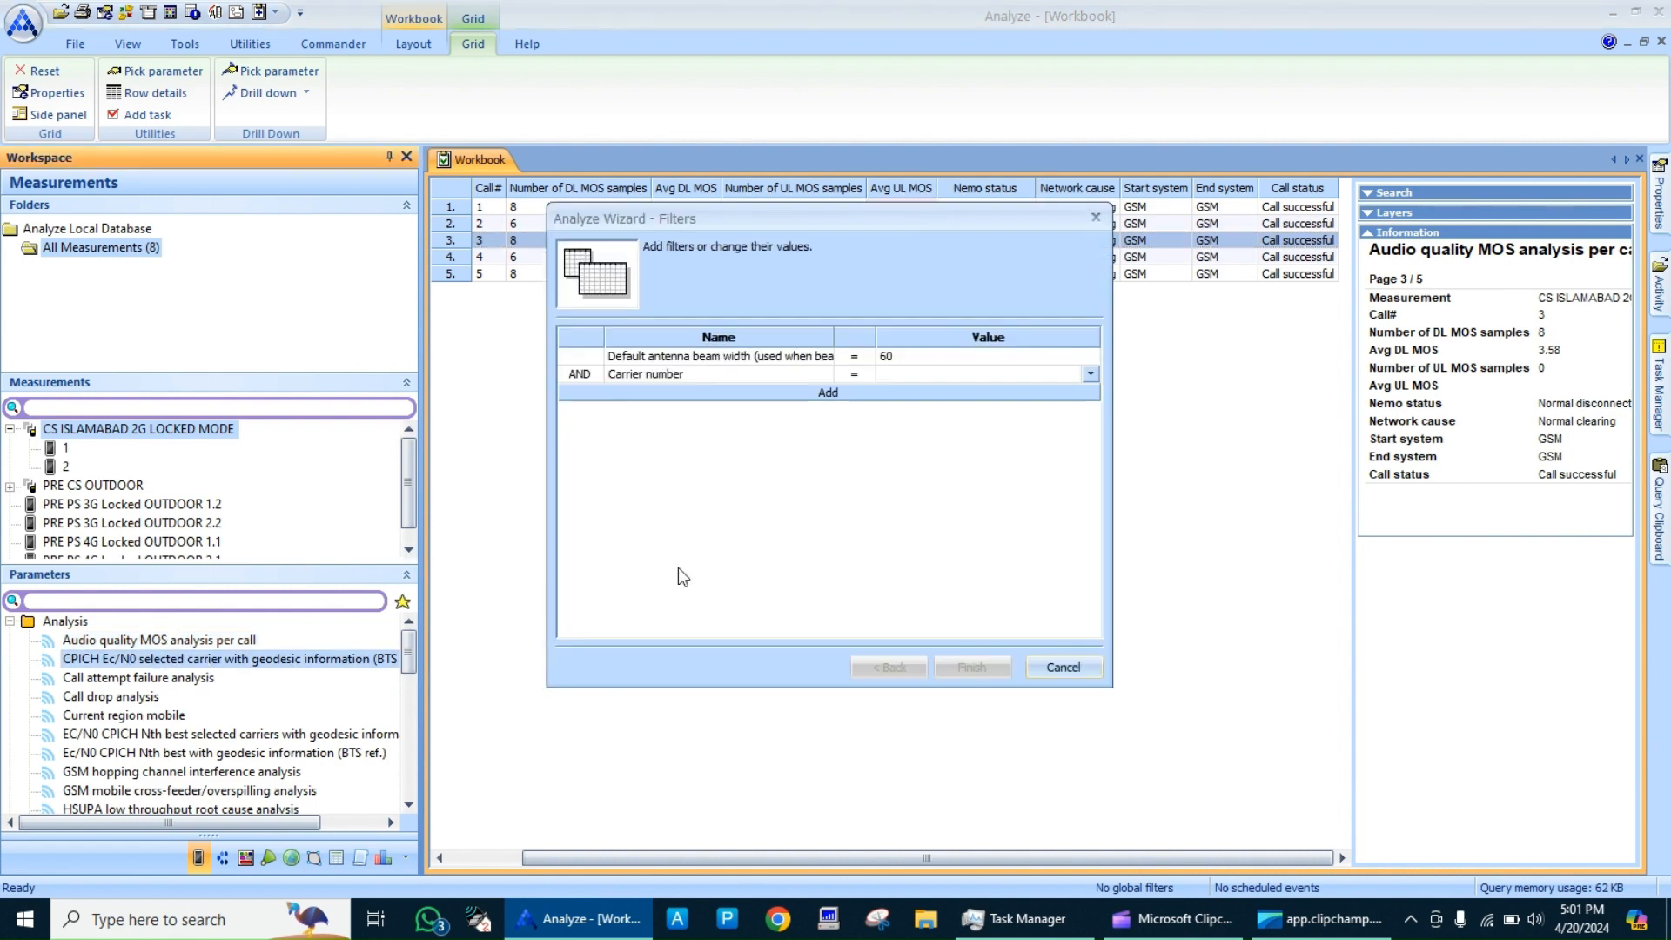
{"action": "left_click", "coordinate": [926, 374]}
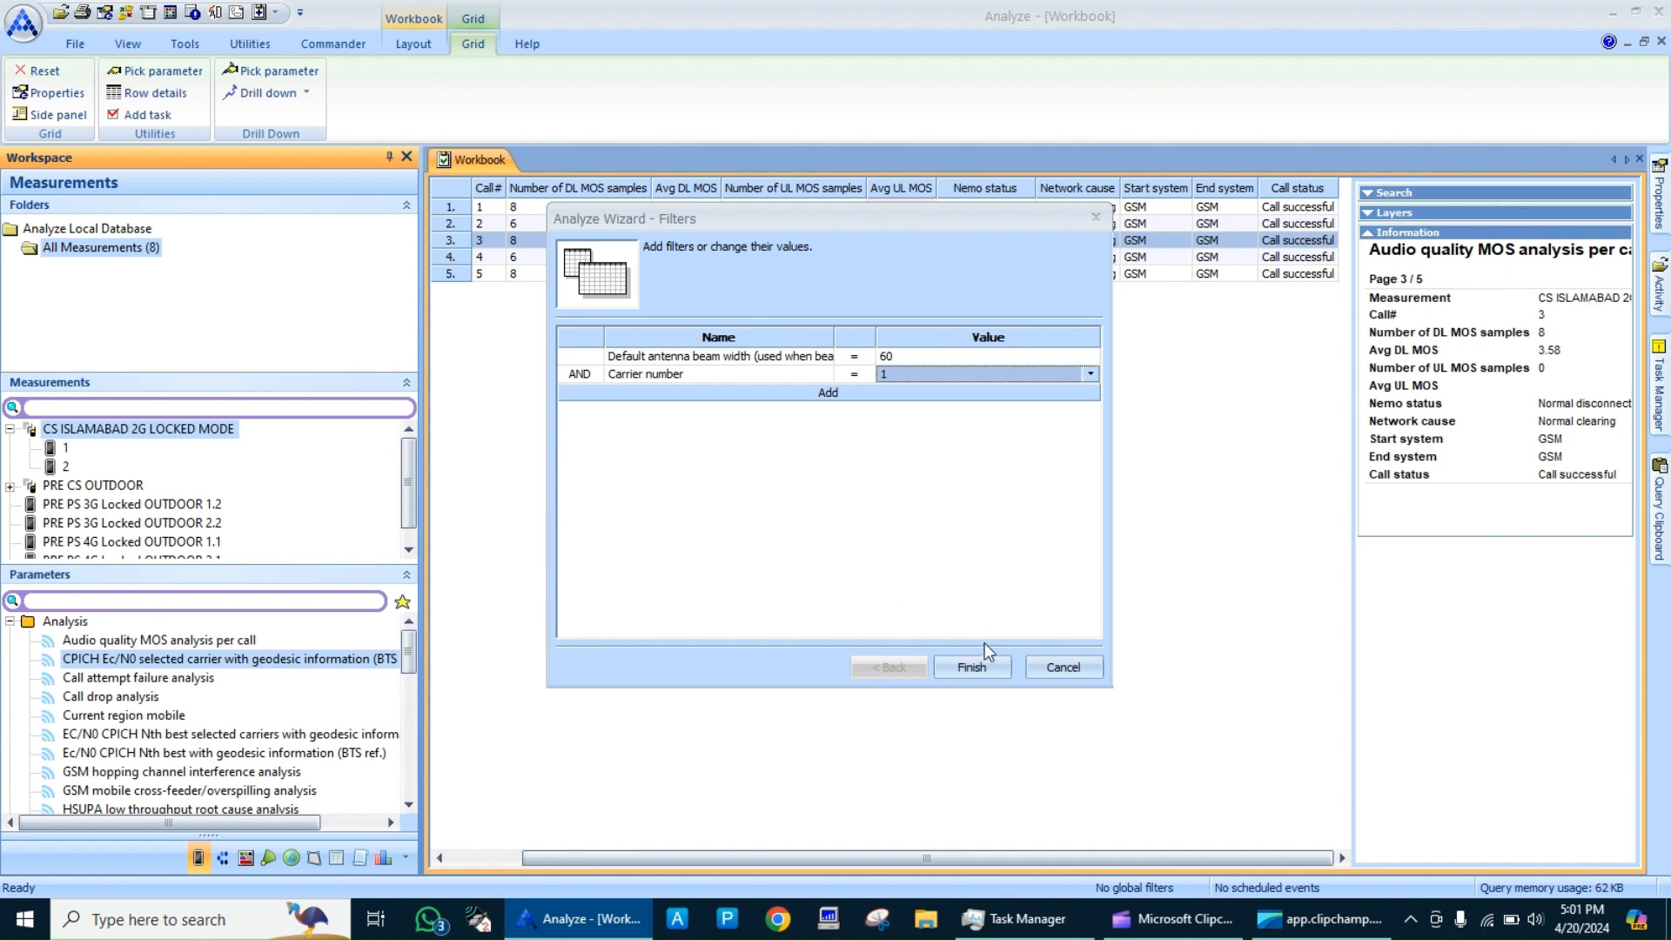
{"action": "left_click", "coordinate": [990, 661]}
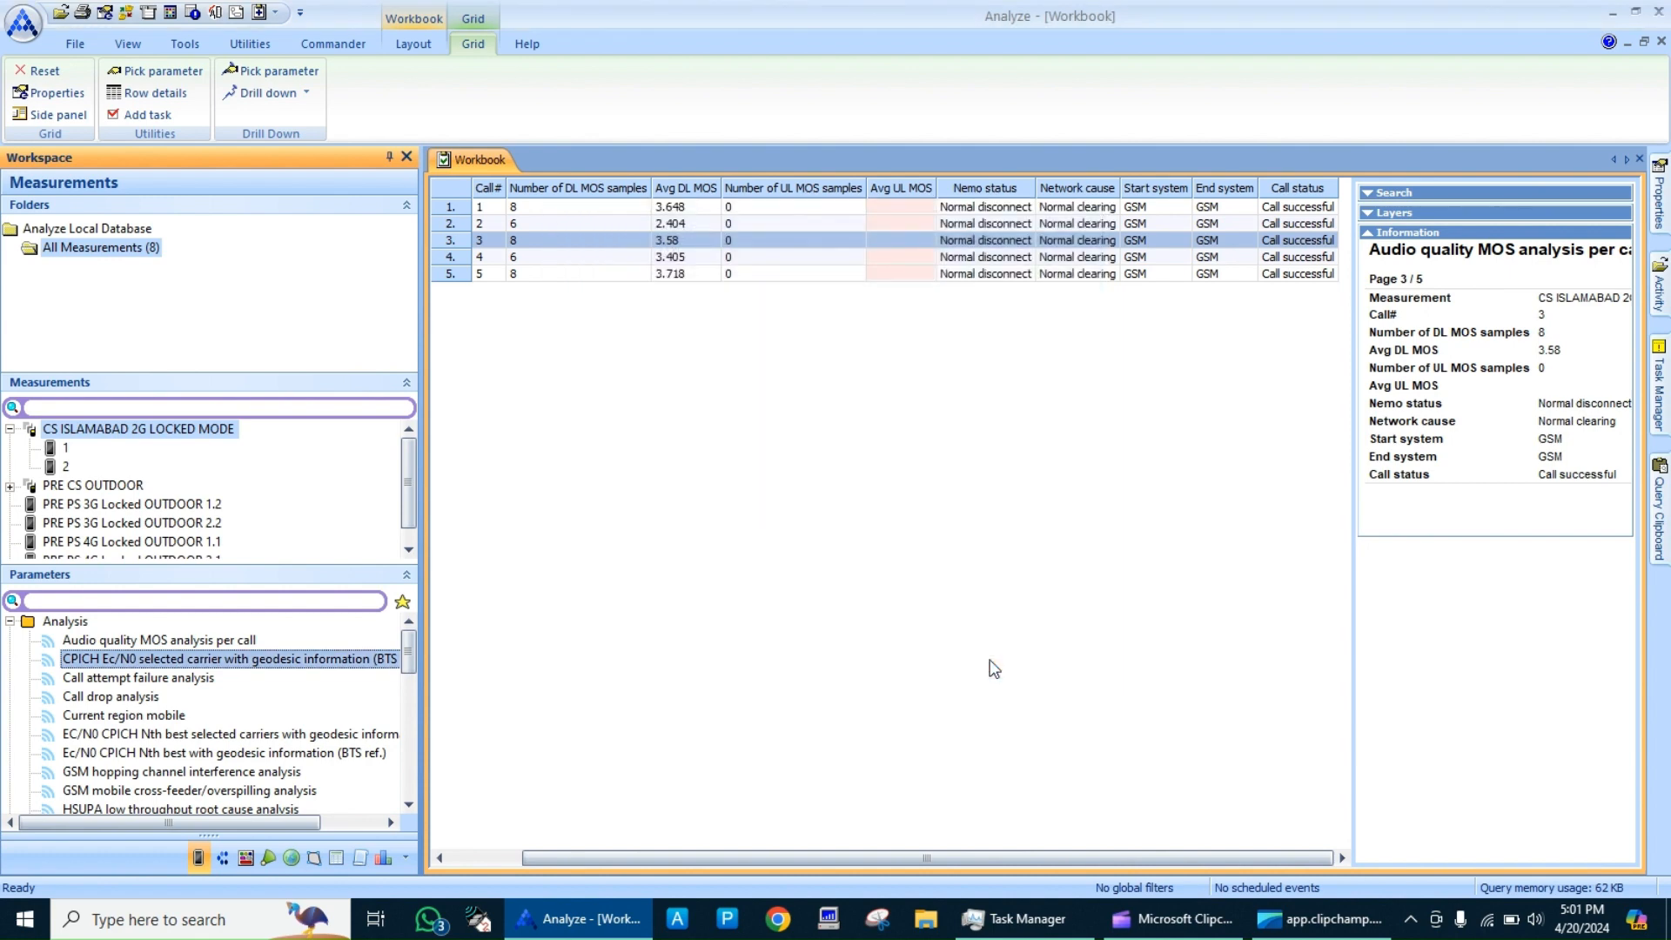
{"action": "left_click", "coordinate": [1641, 158]}
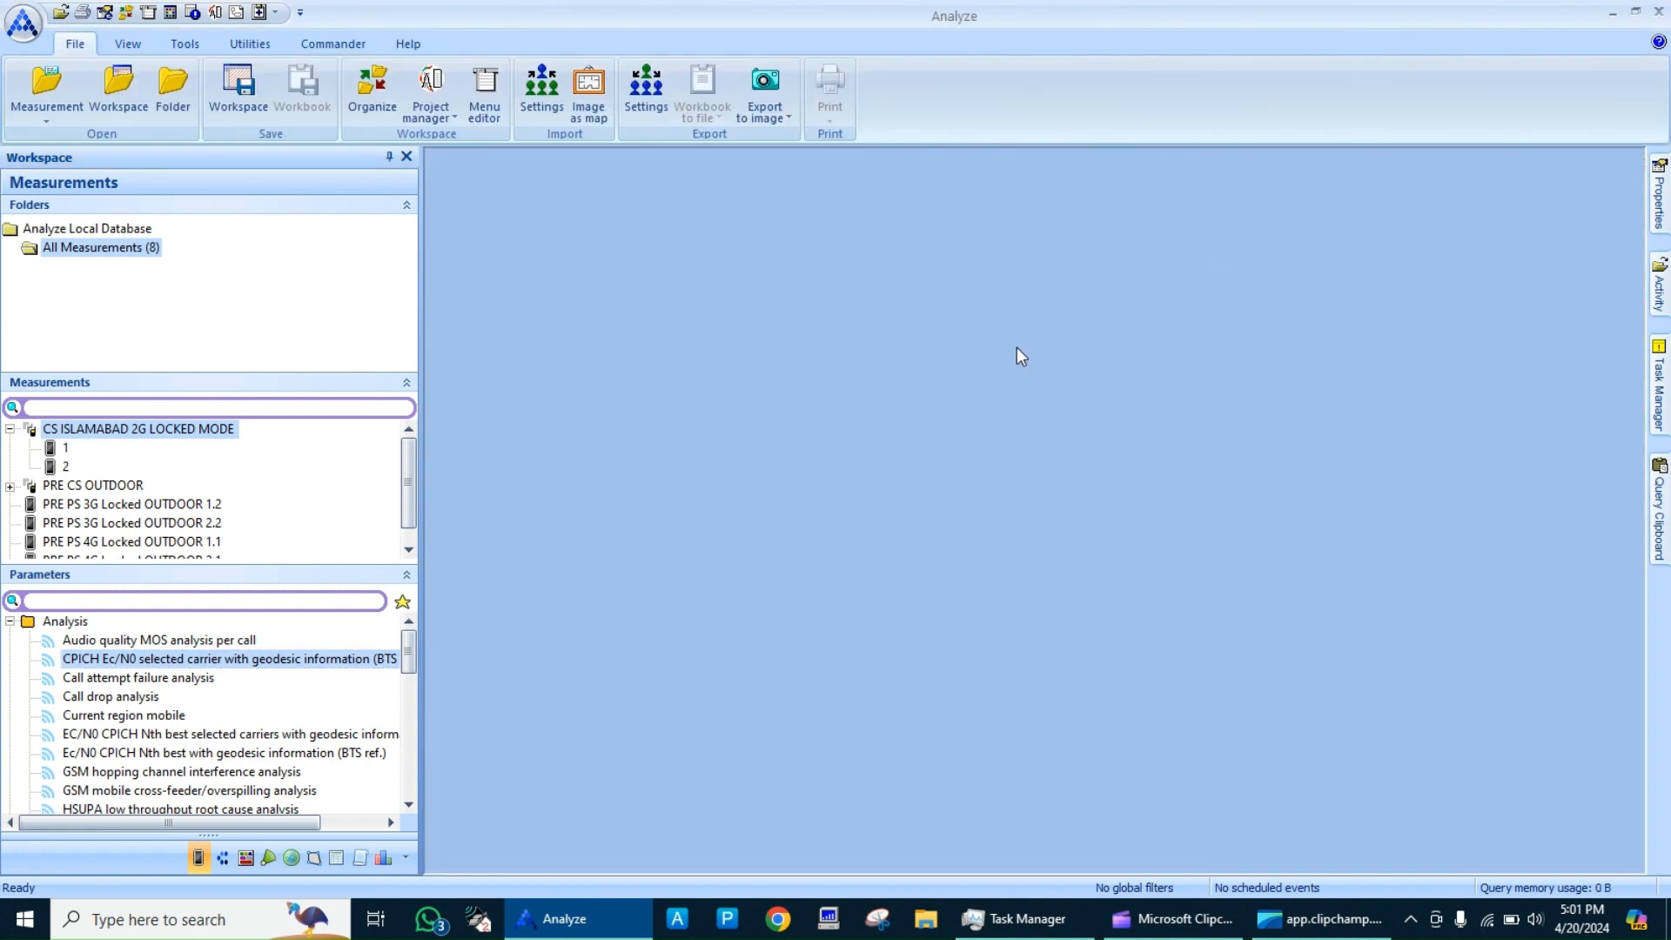
View Call attempt failure analysis in a grid using its default filters, and close that workbook
{"action": "left_click", "coordinate": [163, 680]}
{"action": "right_click", "coordinate": [164, 681]}
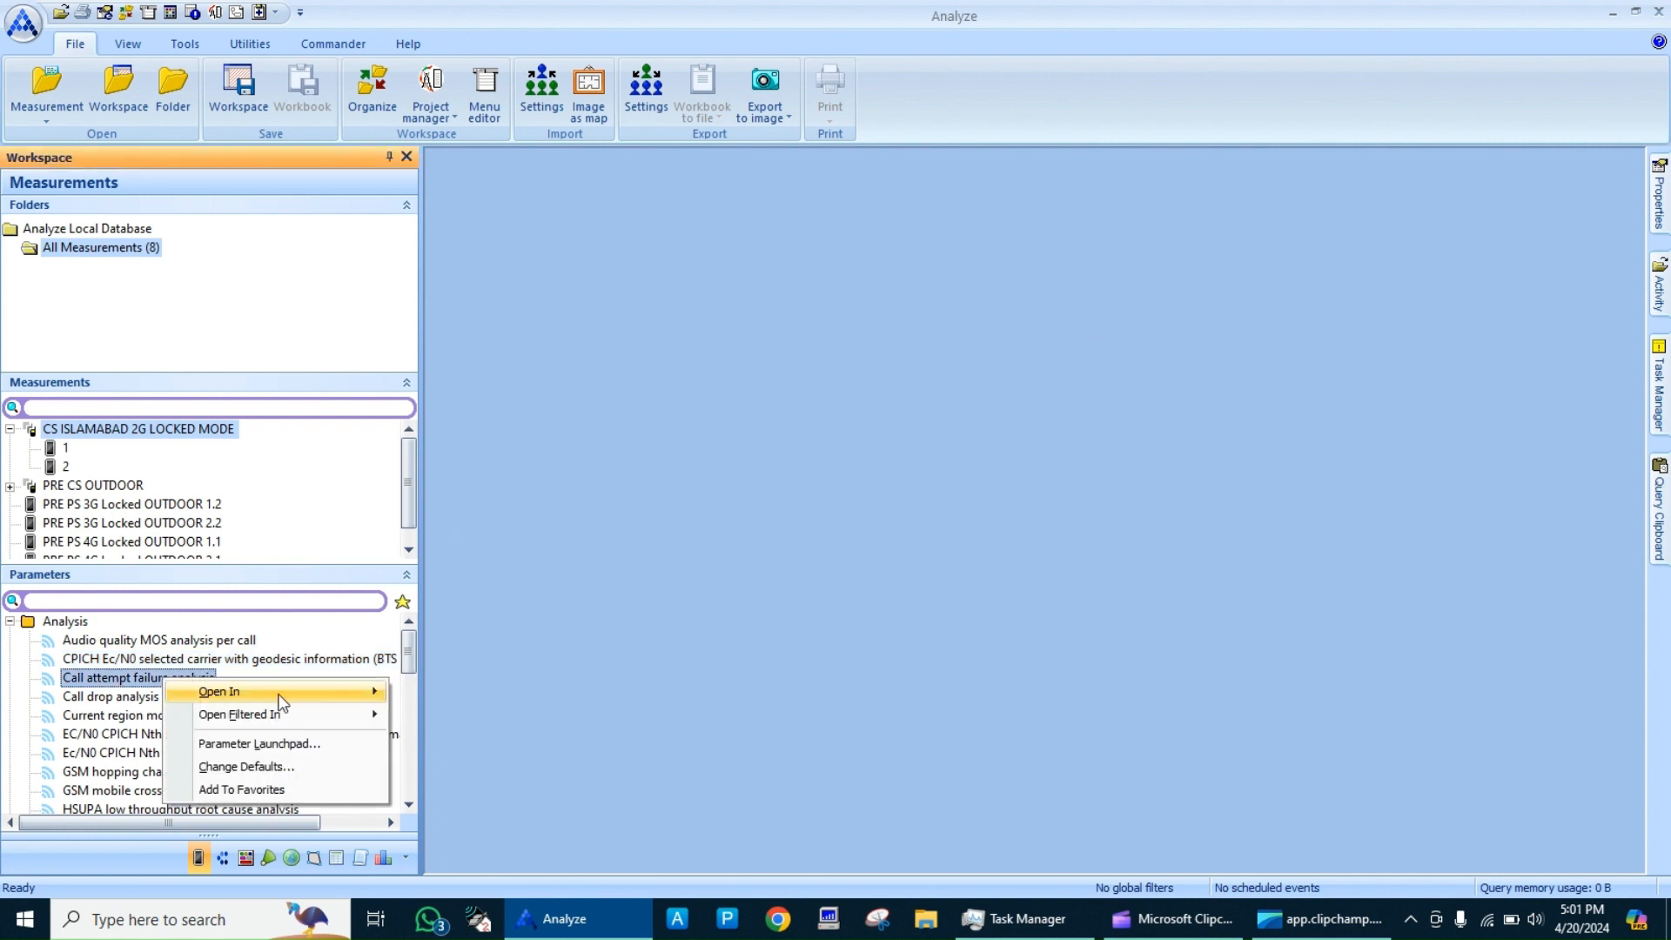
{"action": "mouse_move", "coordinate": [341, 696]}
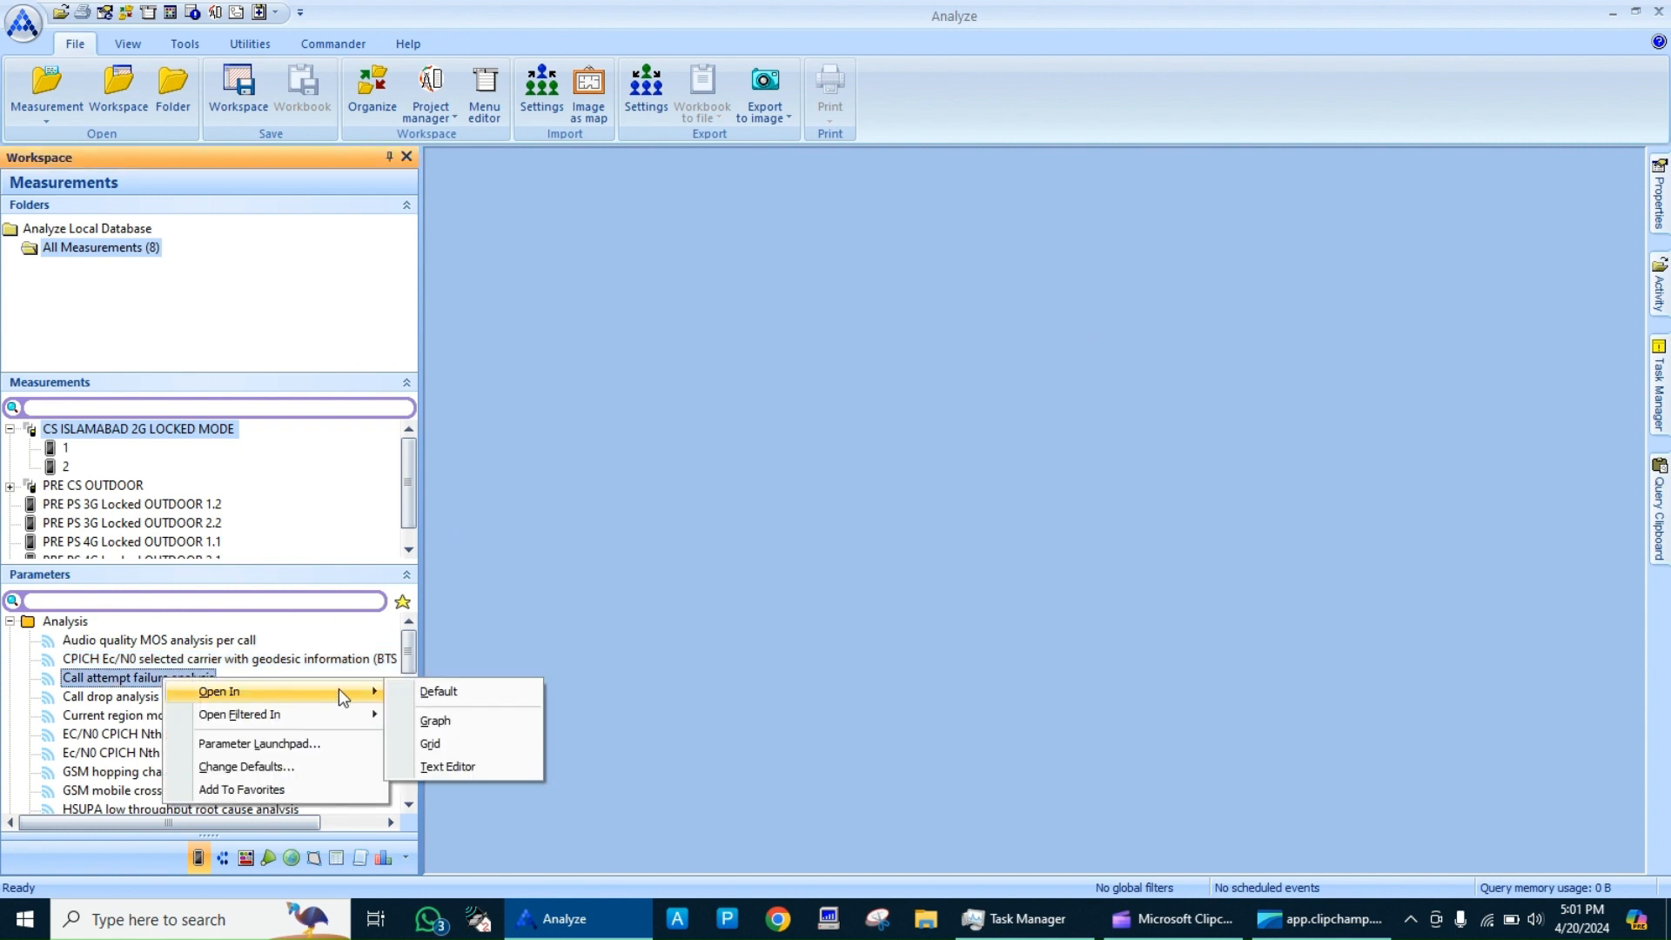
{"action": "left_click", "coordinate": [446, 742]}
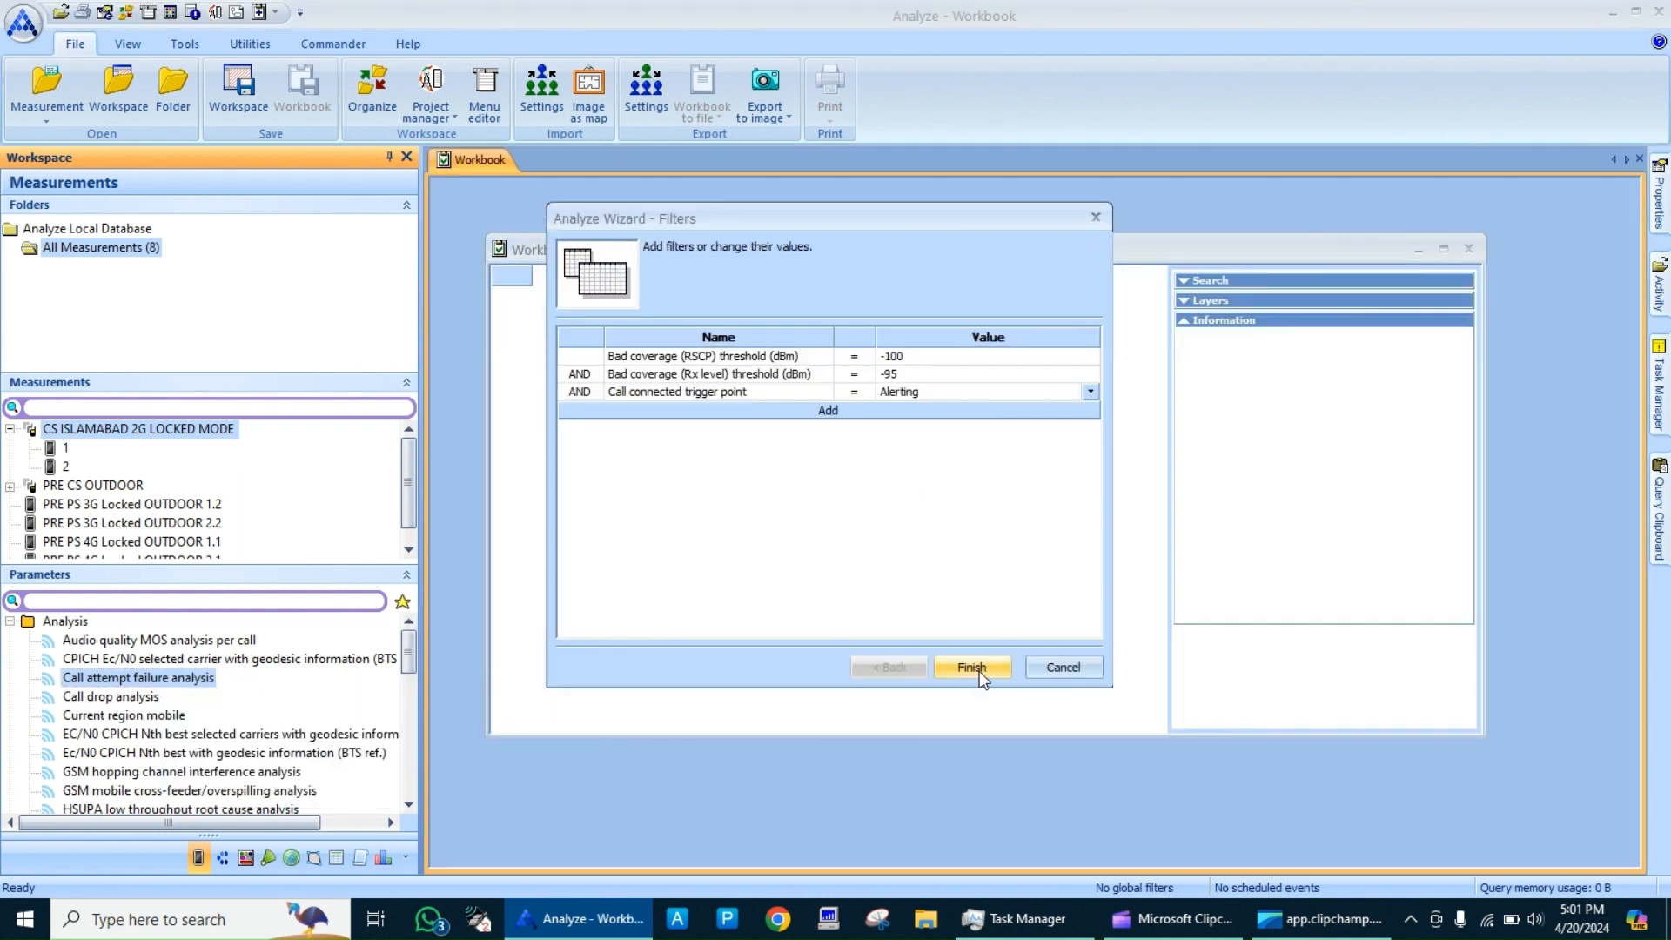
{"action": "left_click", "coordinate": [972, 667]}
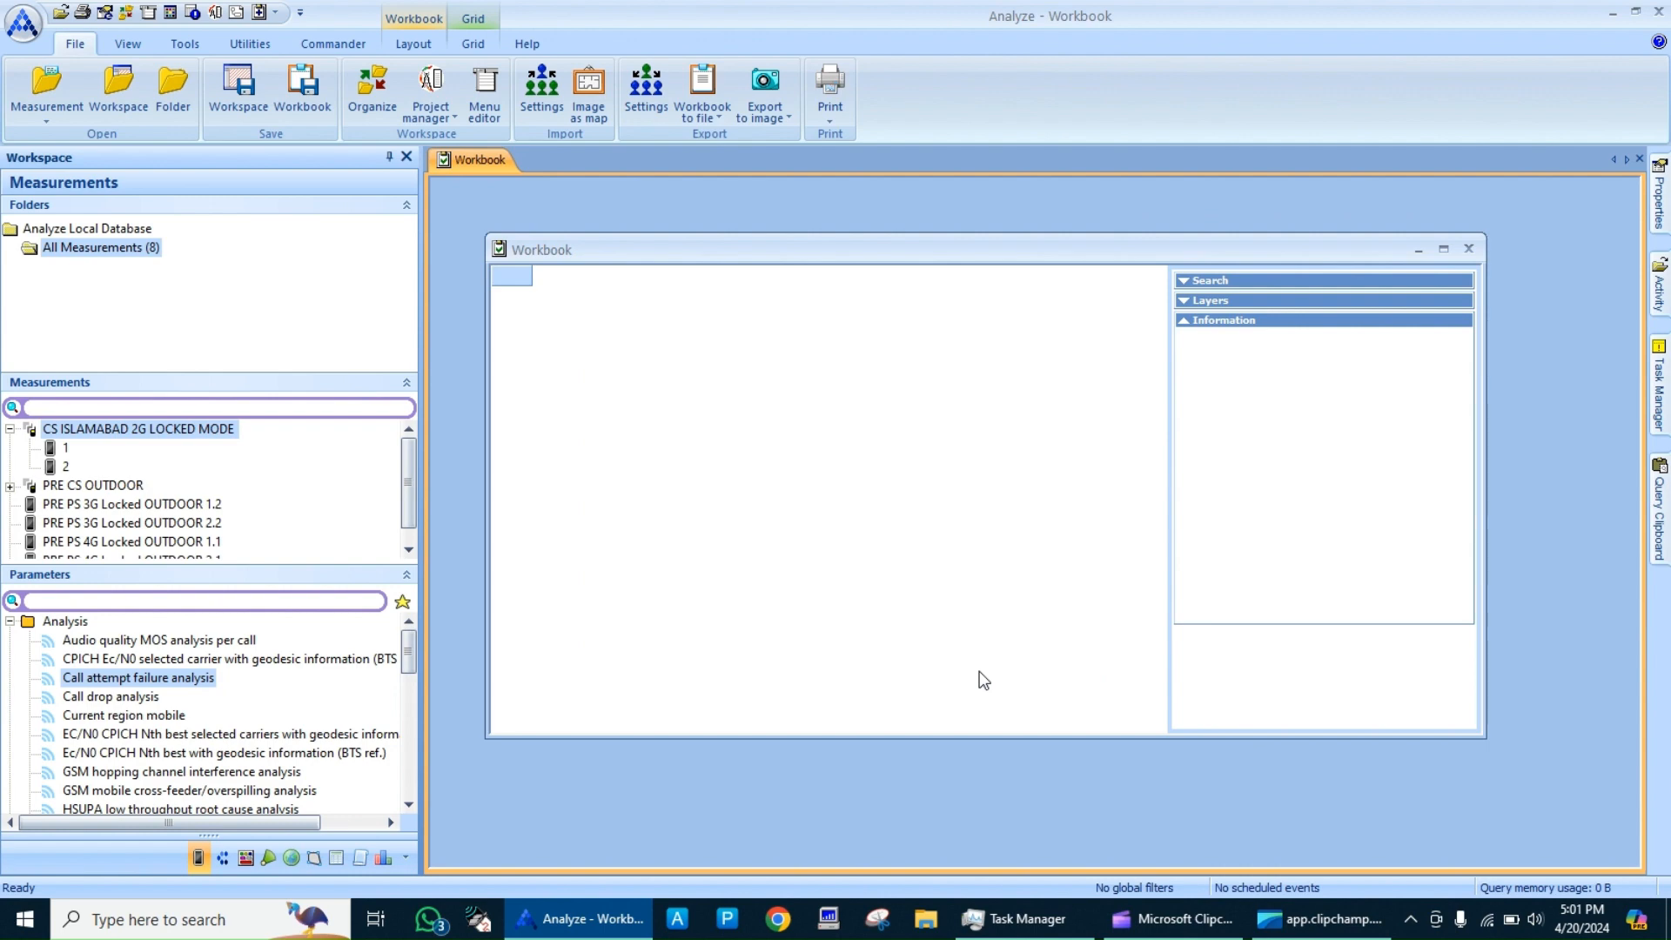
{"action": "left_click", "coordinate": [1467, 250]}
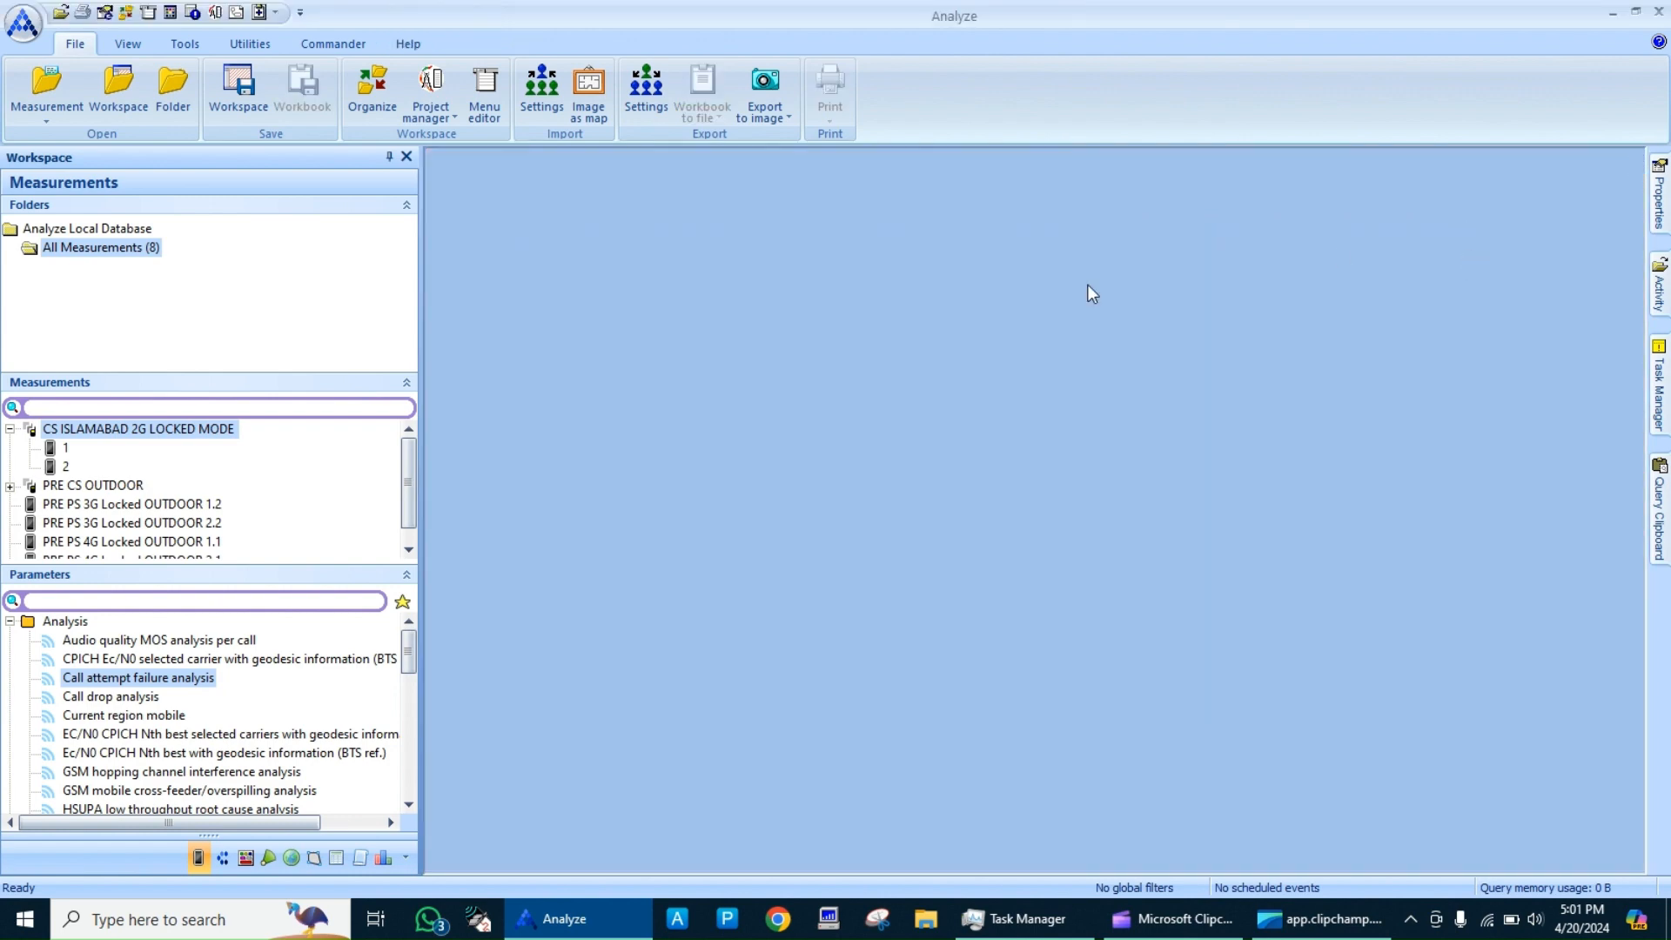
Open Call drop analysis with its default filters, and open Current region mobile in another workbook
{"action": "double_click", "coordinate": [128, 698]}
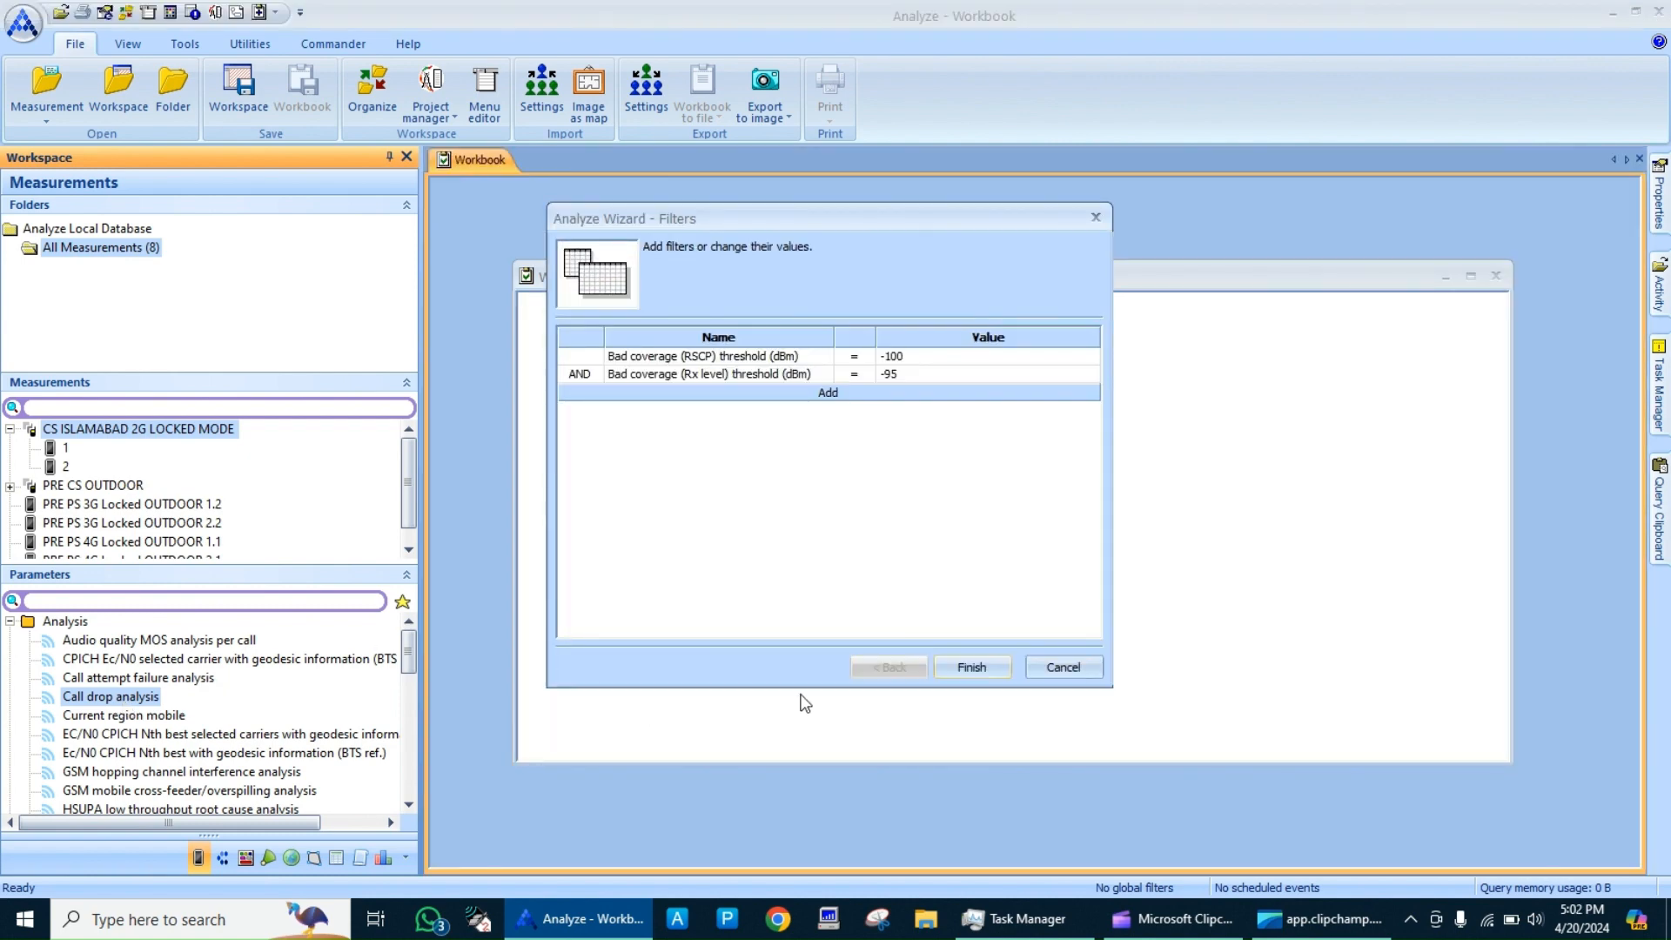
{"action": "left_click", "coordinate": [974, 668]}
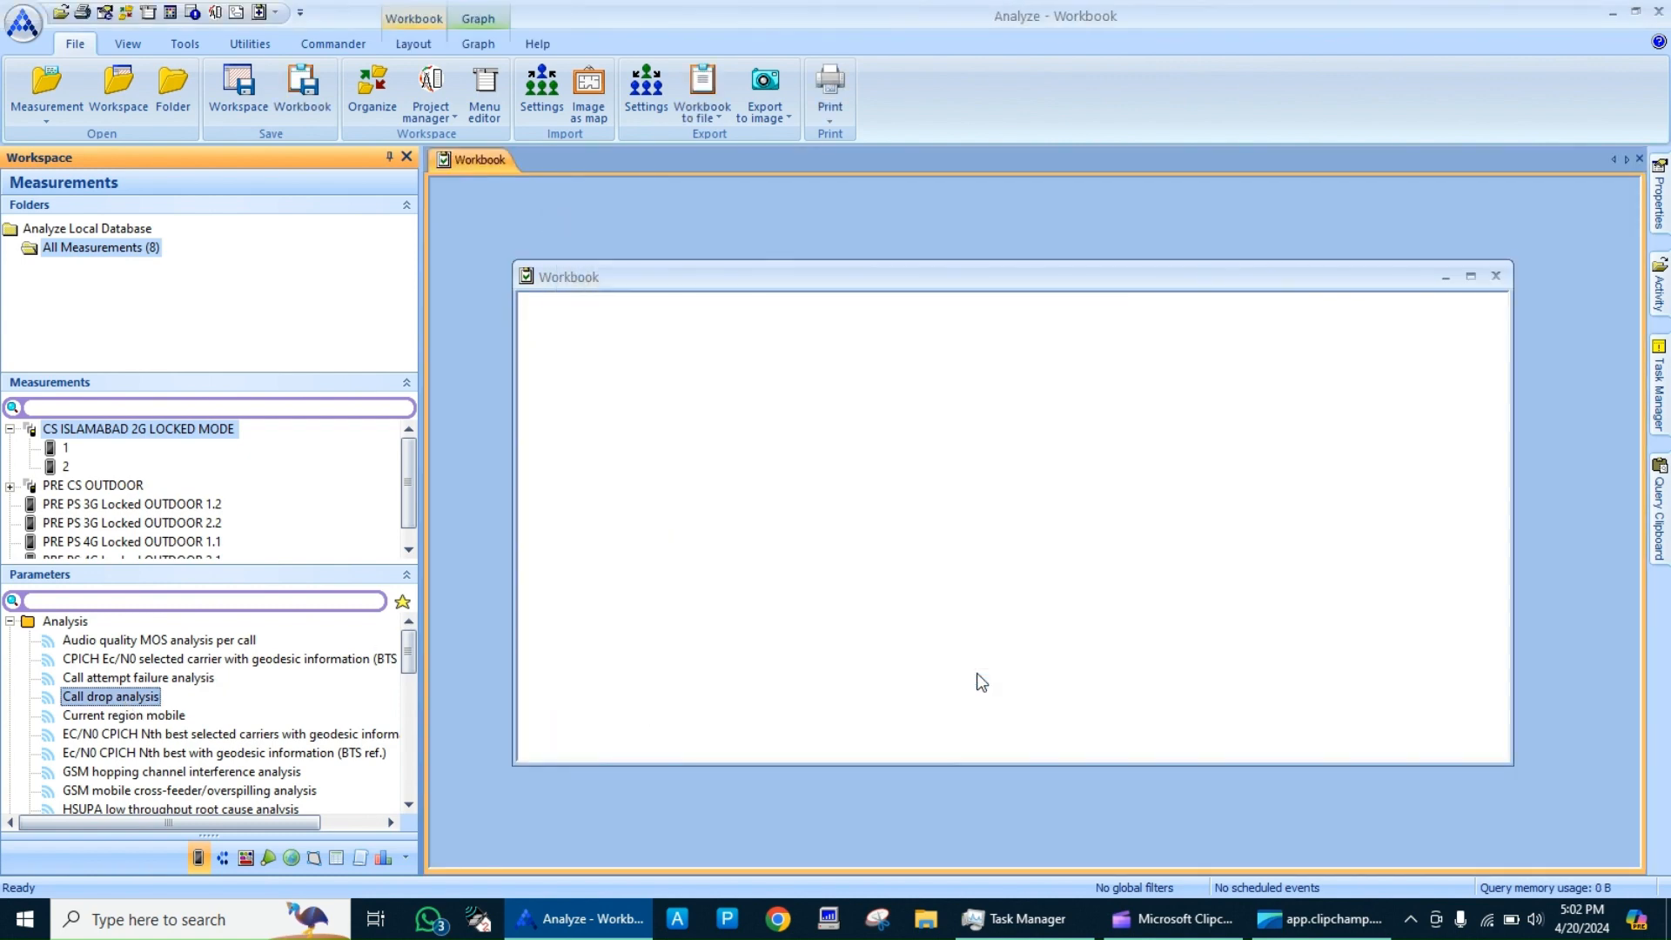
{"action": "double_click", "coordinate": [168, 719]}
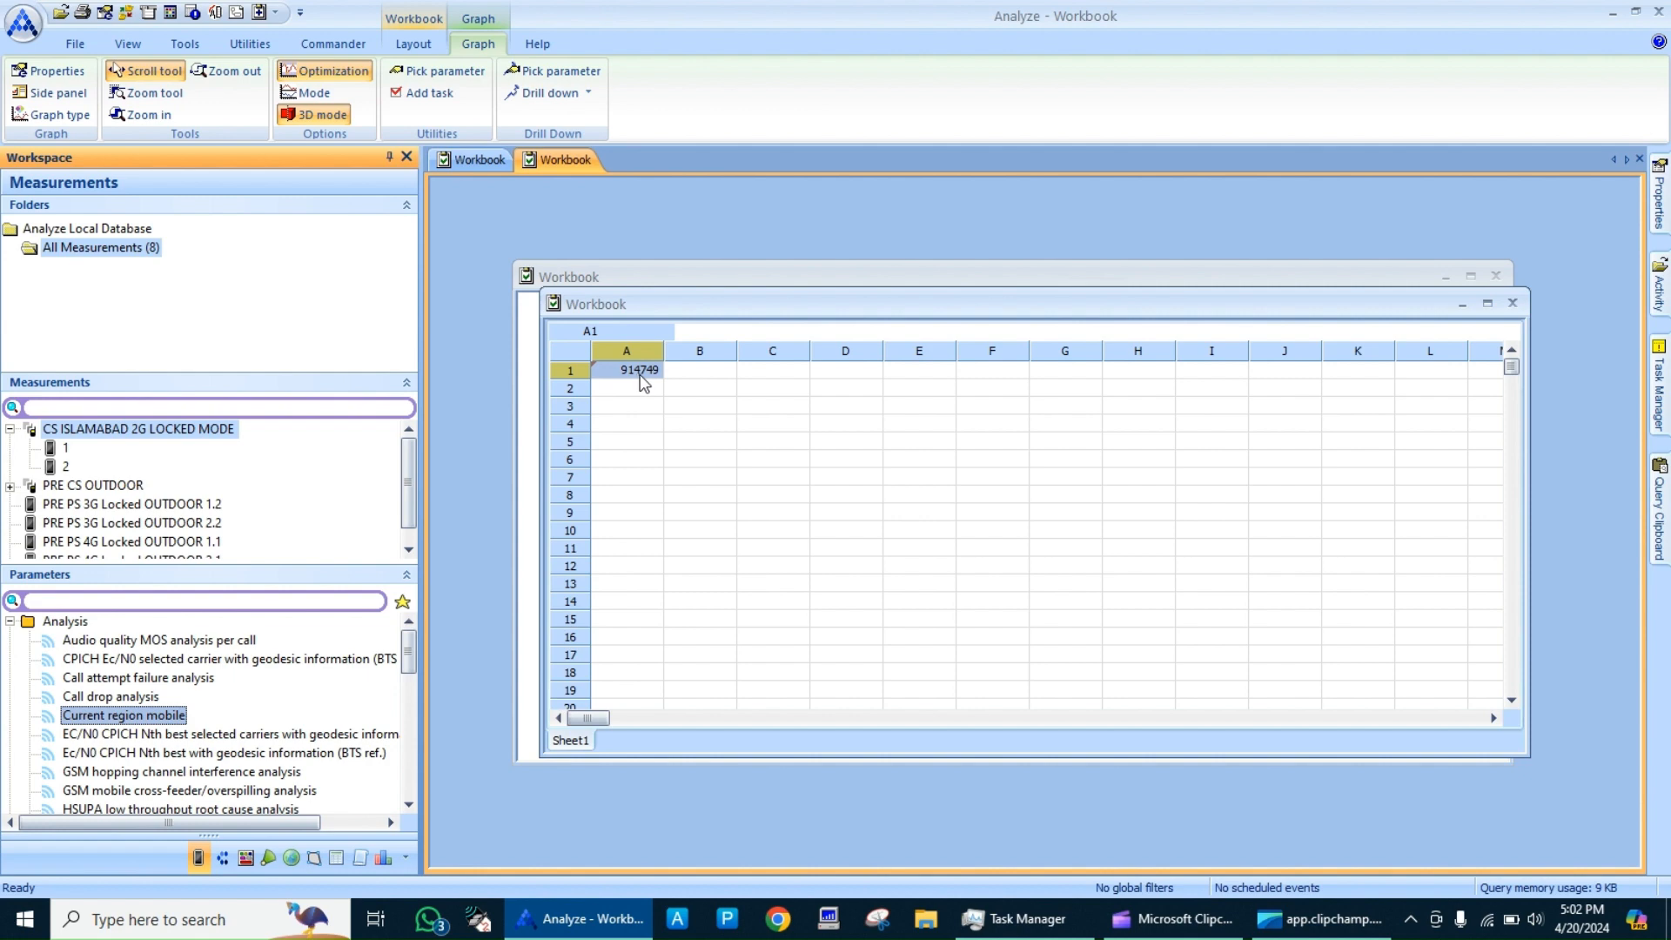
Run EC/N0 CPICH Nth best selected carriers with its default filters, and Ec/N0 CPICH Nth best (BTS ref.) with carrier number 1
{"action": "double_click", "coordinate": [194, 736]}
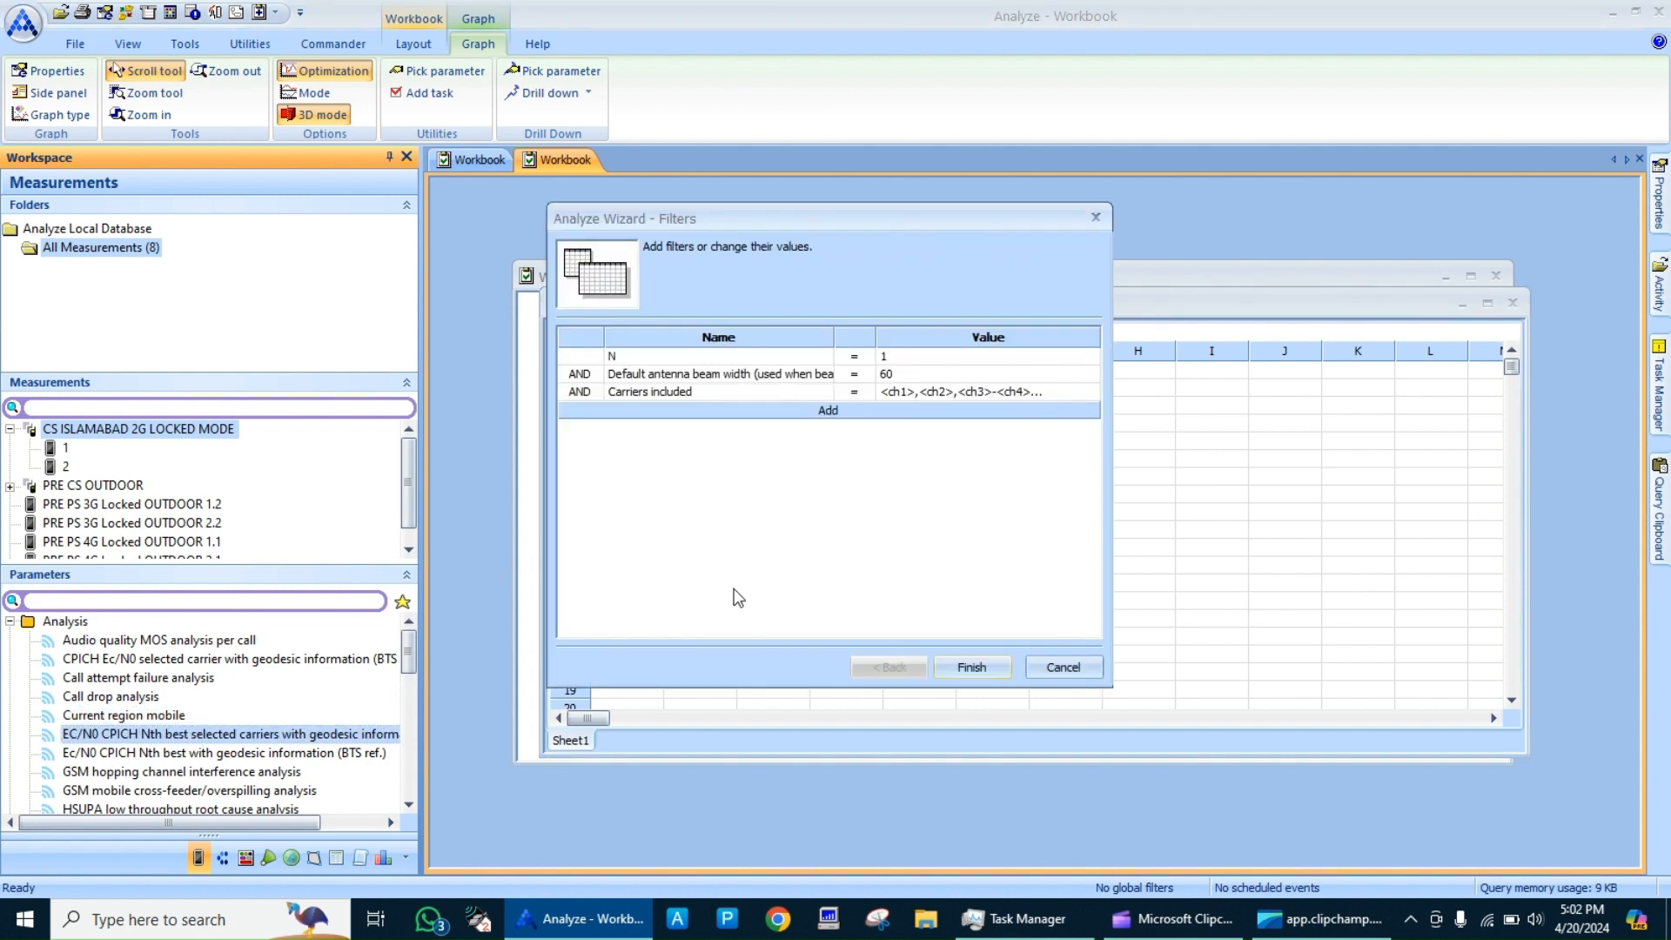
{"action": "left_click", "coordinate": [971, 667]}
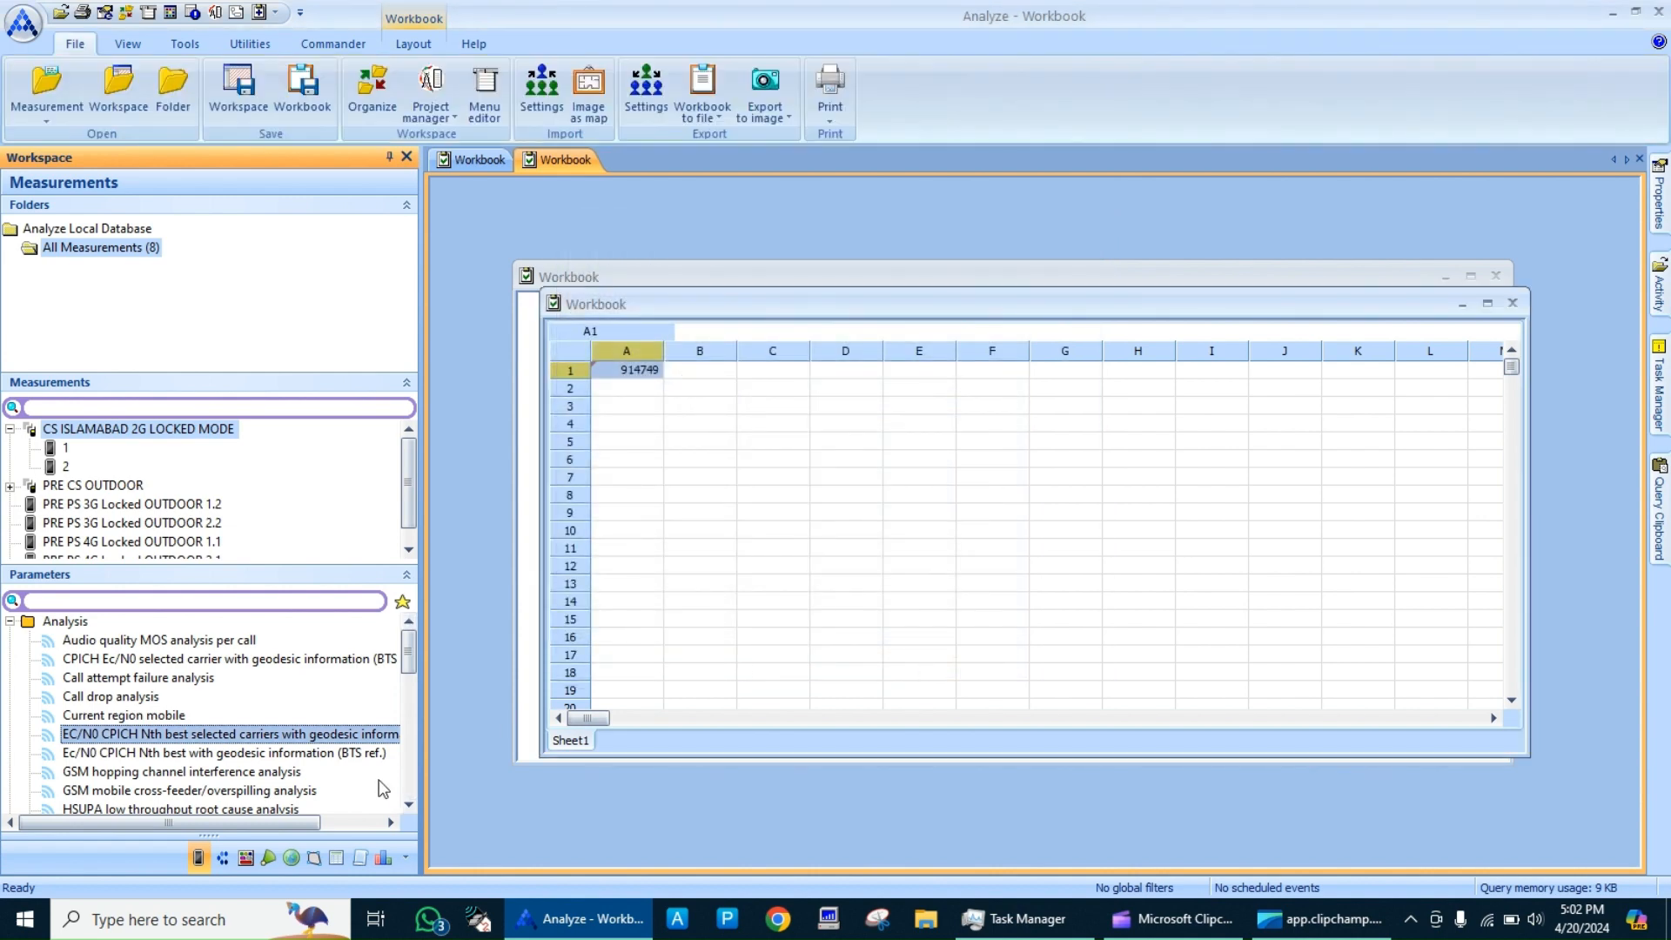
{"action": "double_click", "coordinate": [216, 754]}
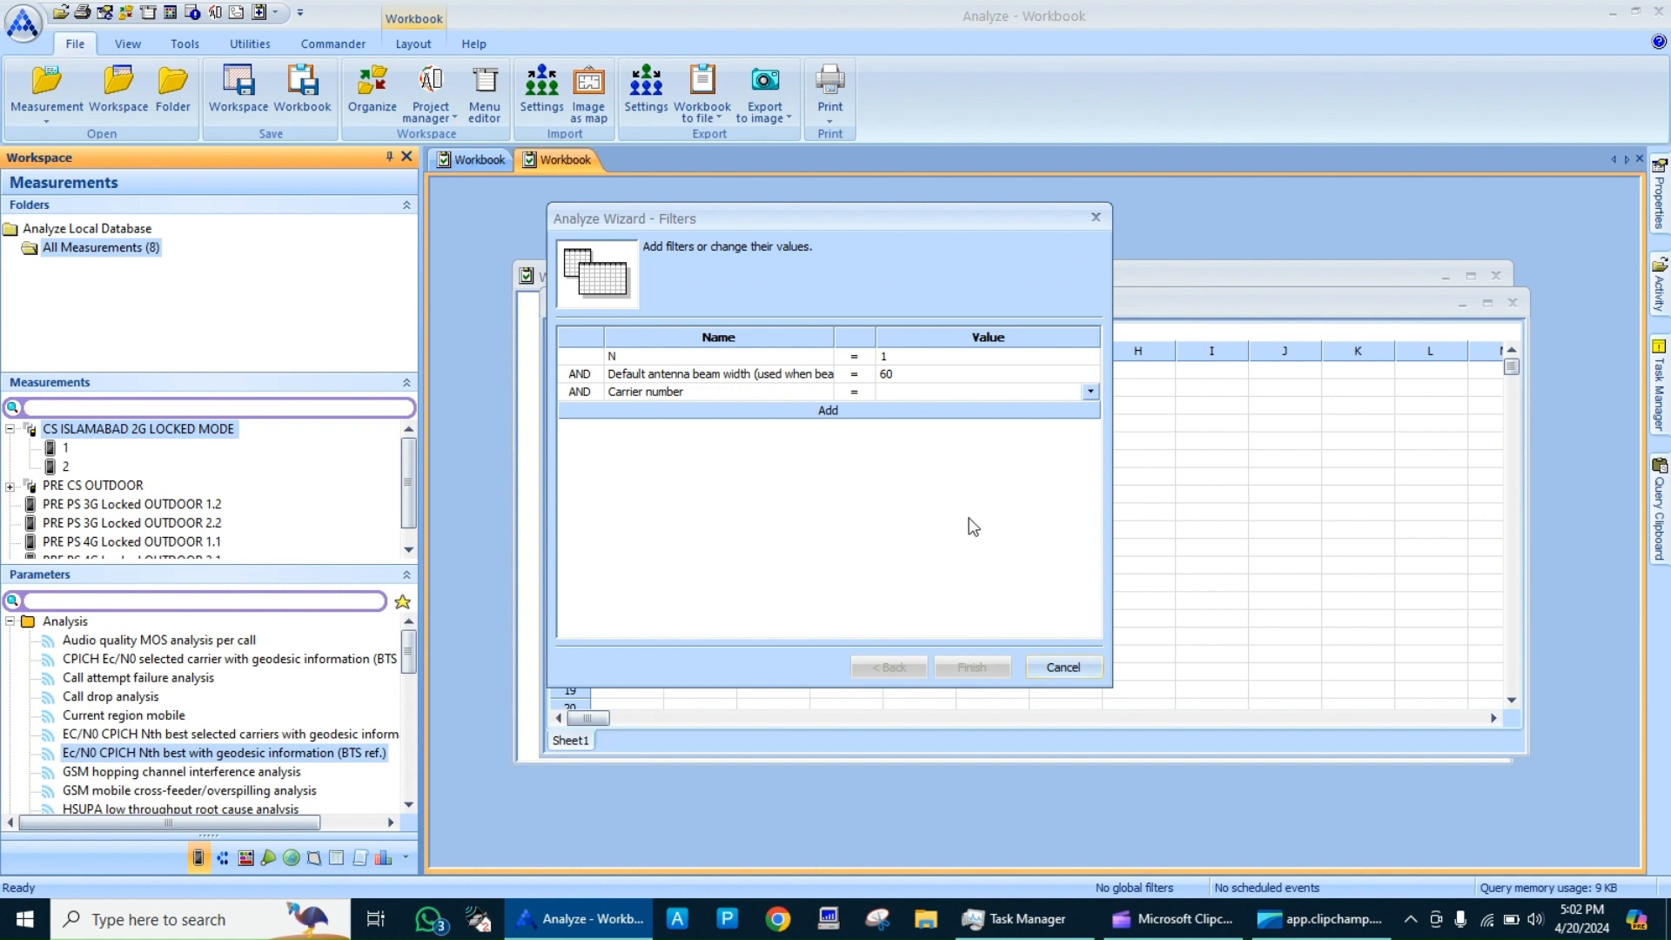
{"action": "left_click", "coordinate": [975, 391]}
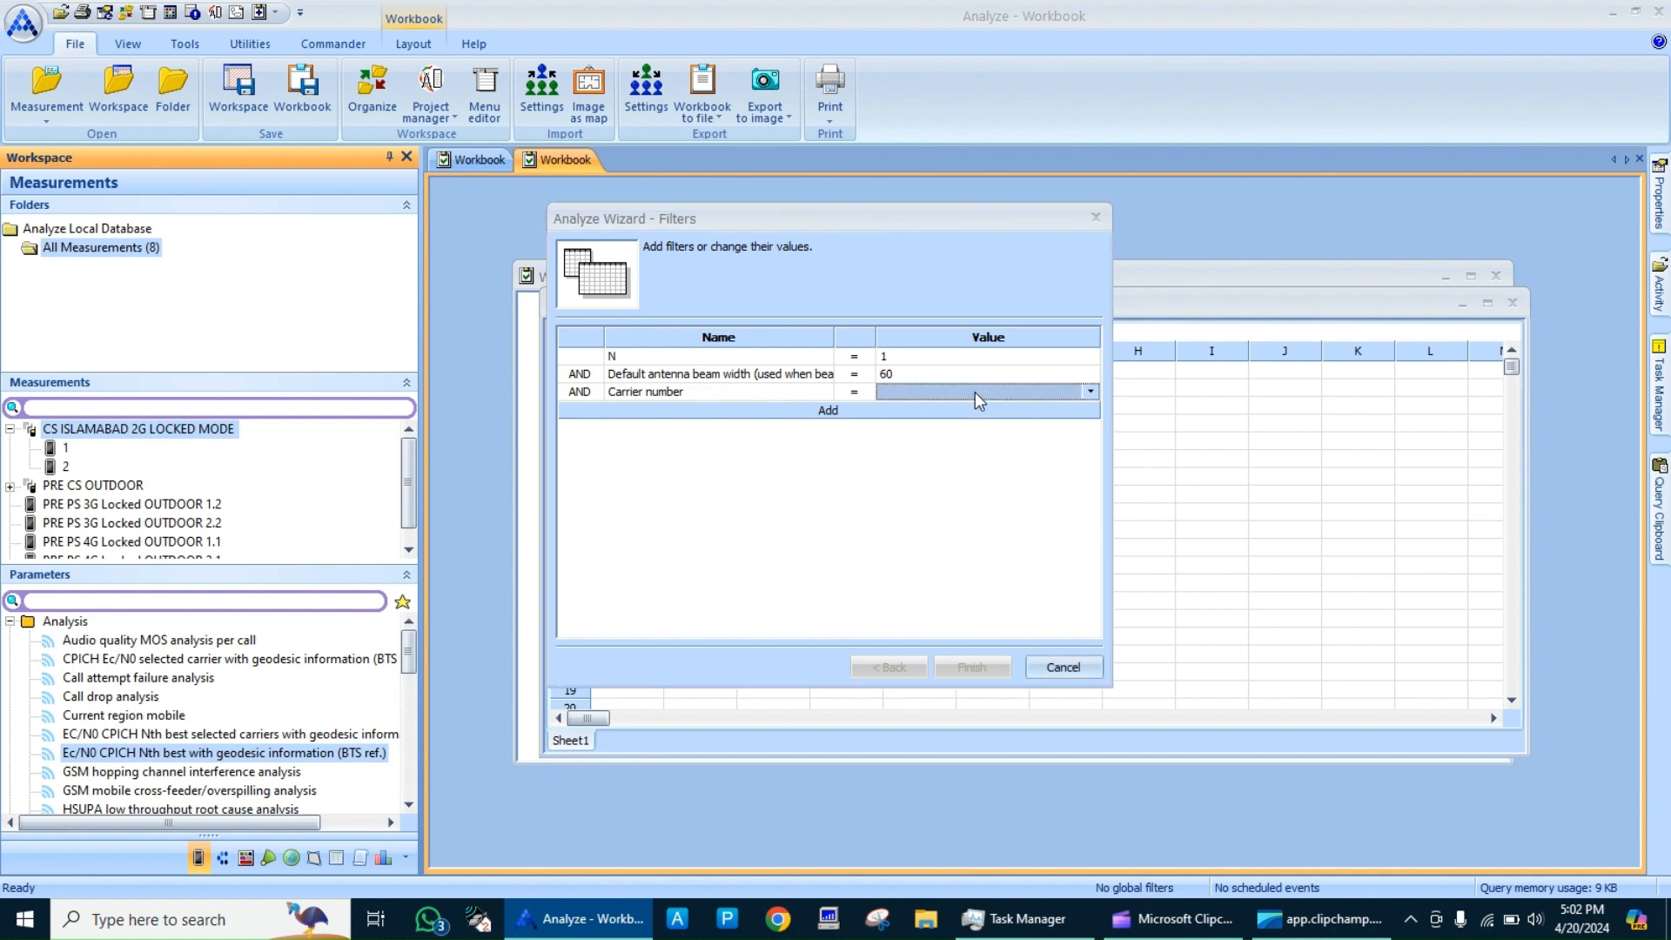
{"action": "type", "text": "1"}
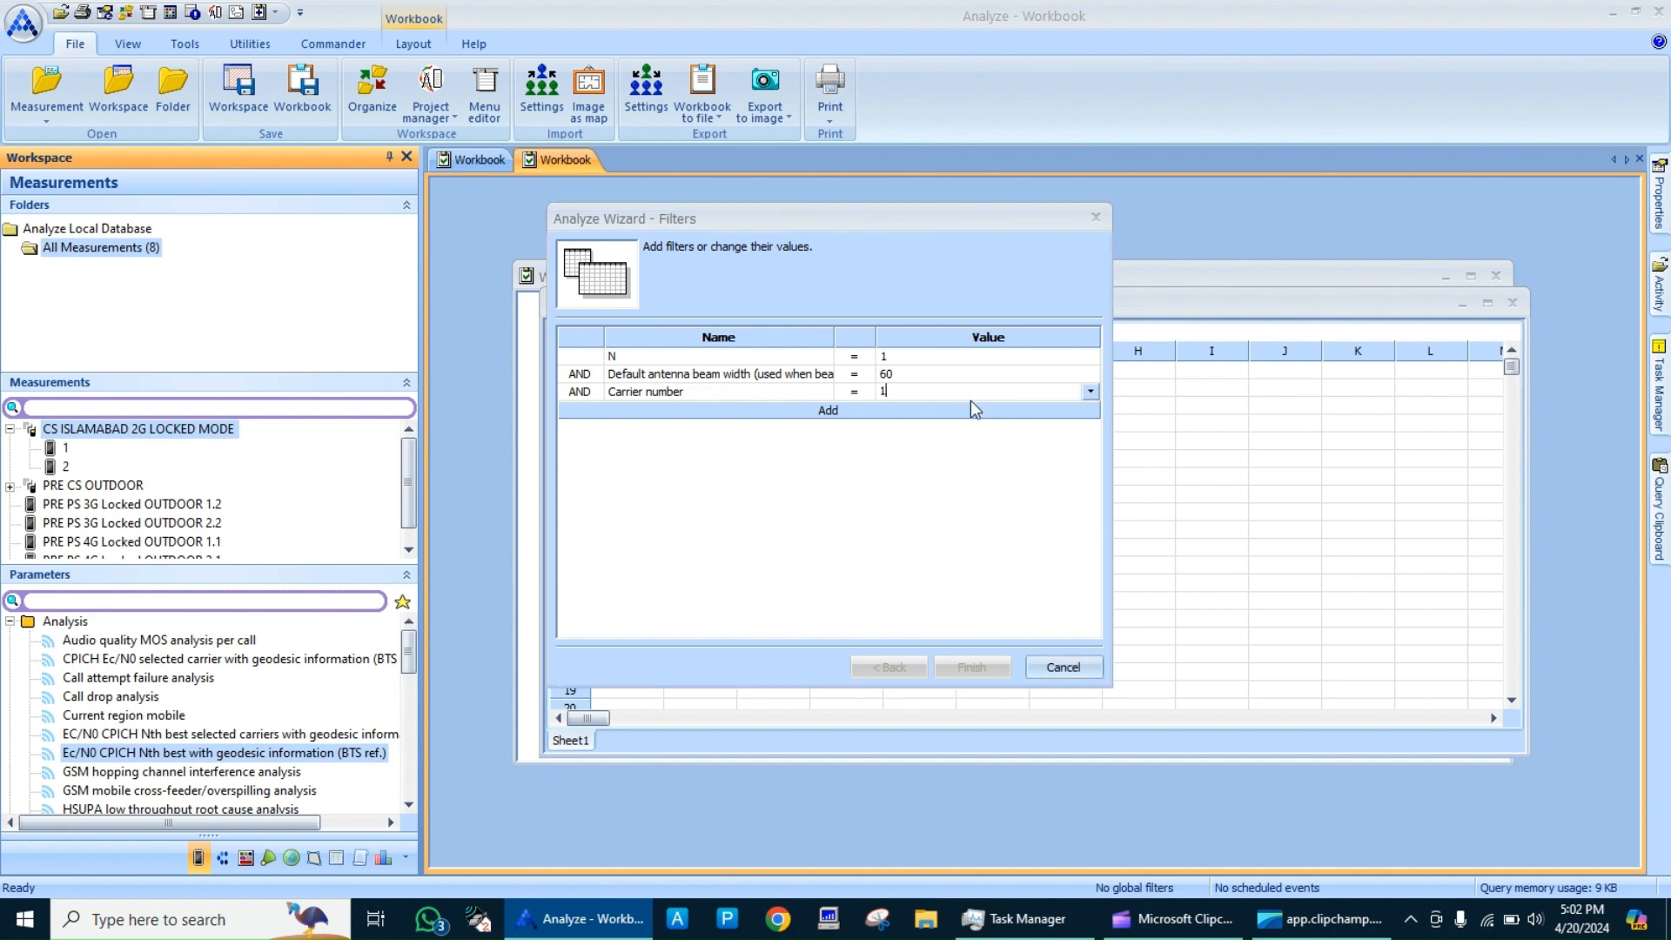
{"action": "left_click", "coordinate": [989, 636]}
{"action": "left_click", "coordinate": [998, 671]}
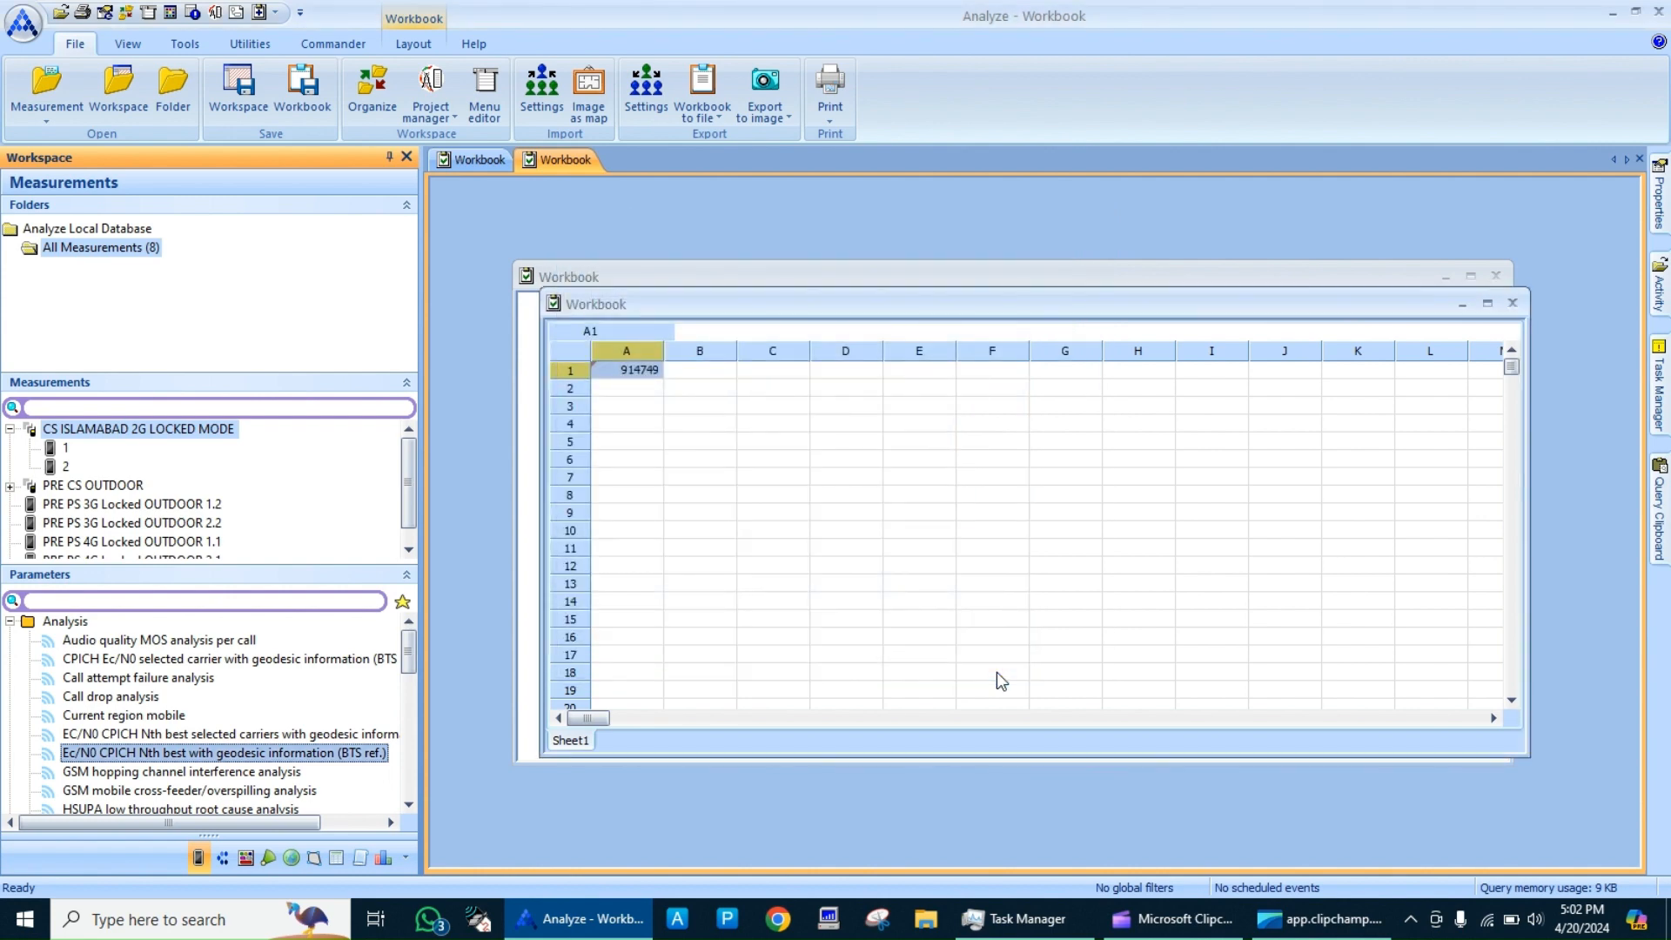
Open GSM hopping channel interference analysis in a workbook and maximize that workbook
{"action": "left_click", "coordinate": [408, 804]}
{"action": "left_click", "coordinate": [408, 804]}
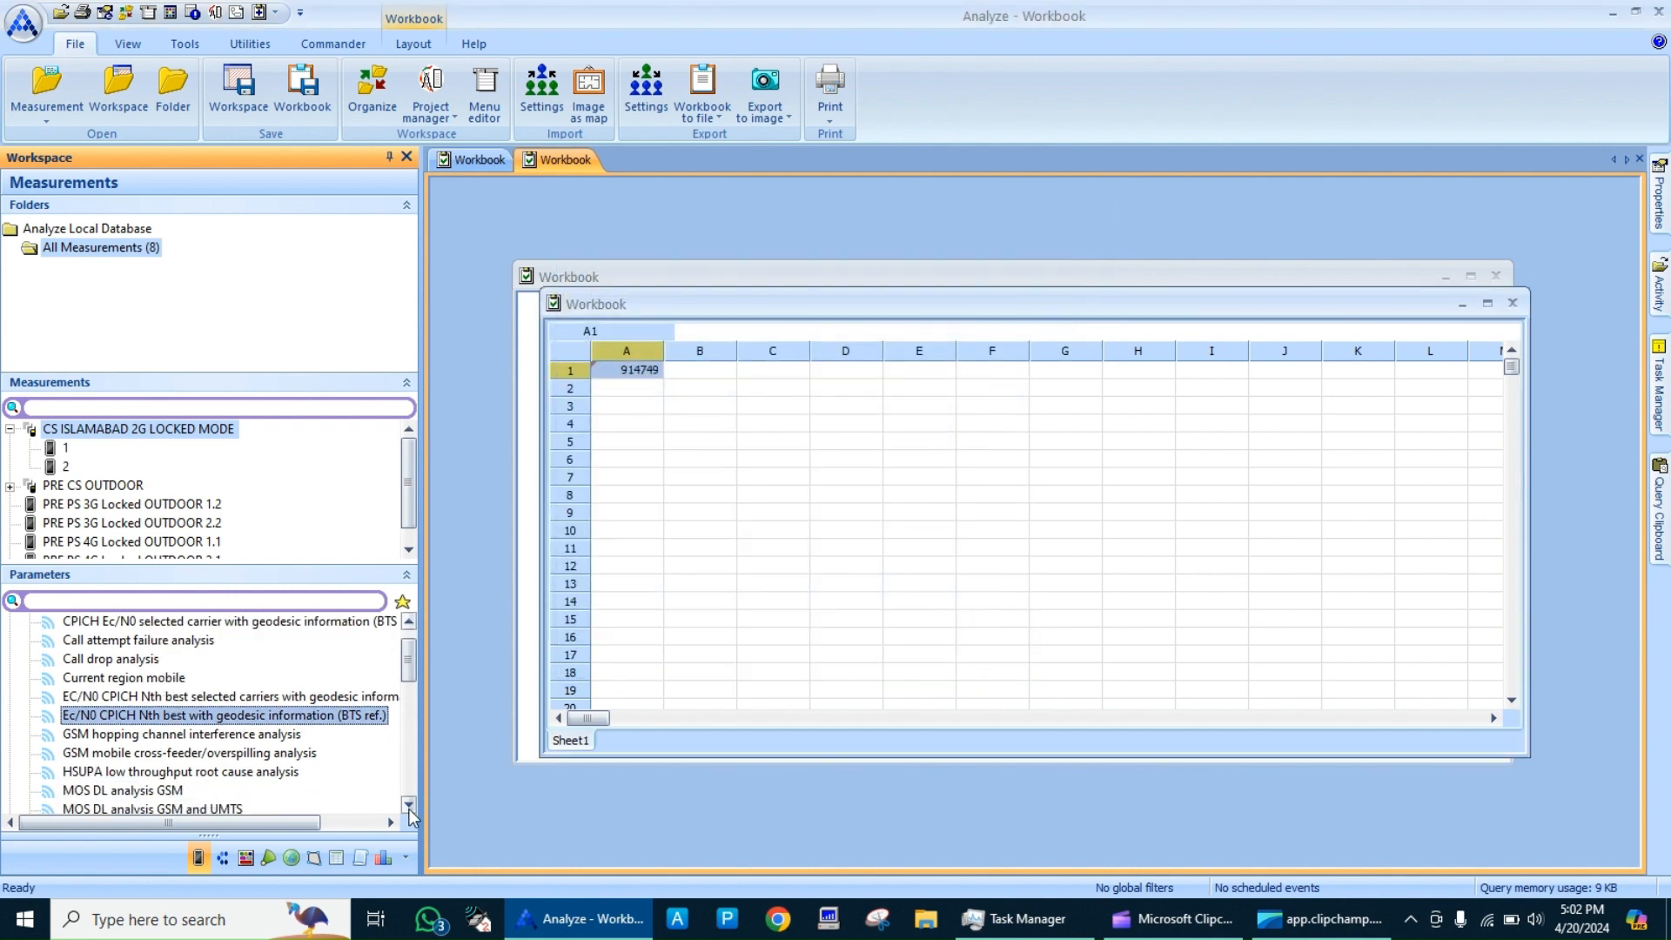
{"action": "left_click", "coordinate": [408, 806]}
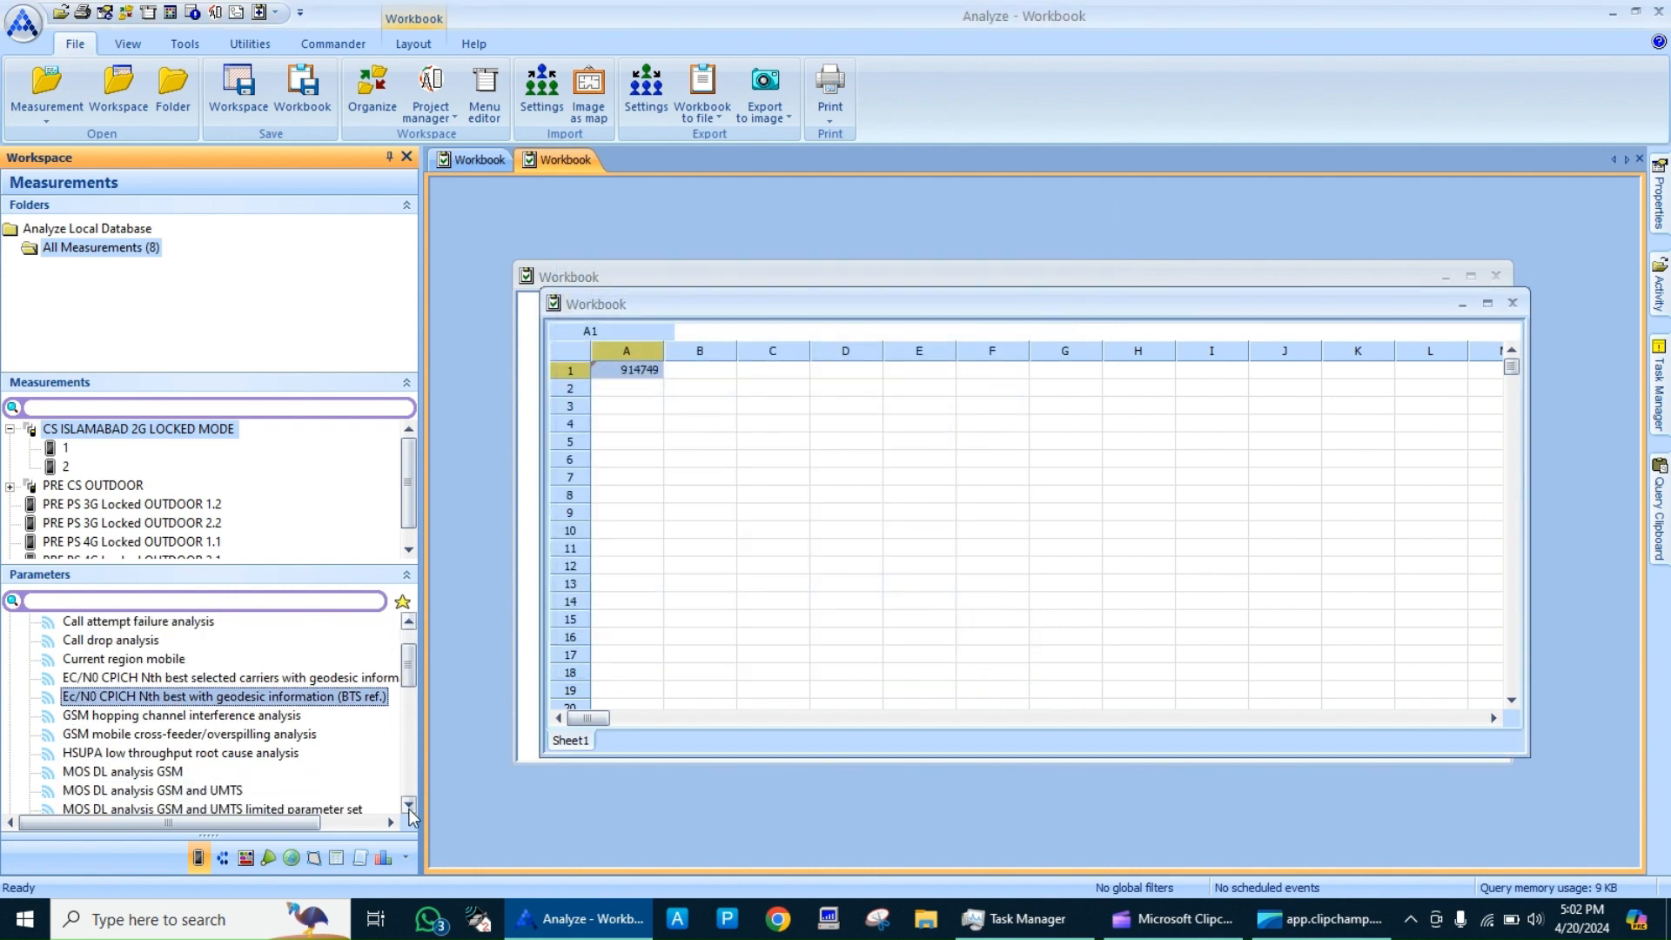
{"action": "left_click", "coordinate": [248, 719]}
{"action": "double_click", "coordinate": [249, 719]}
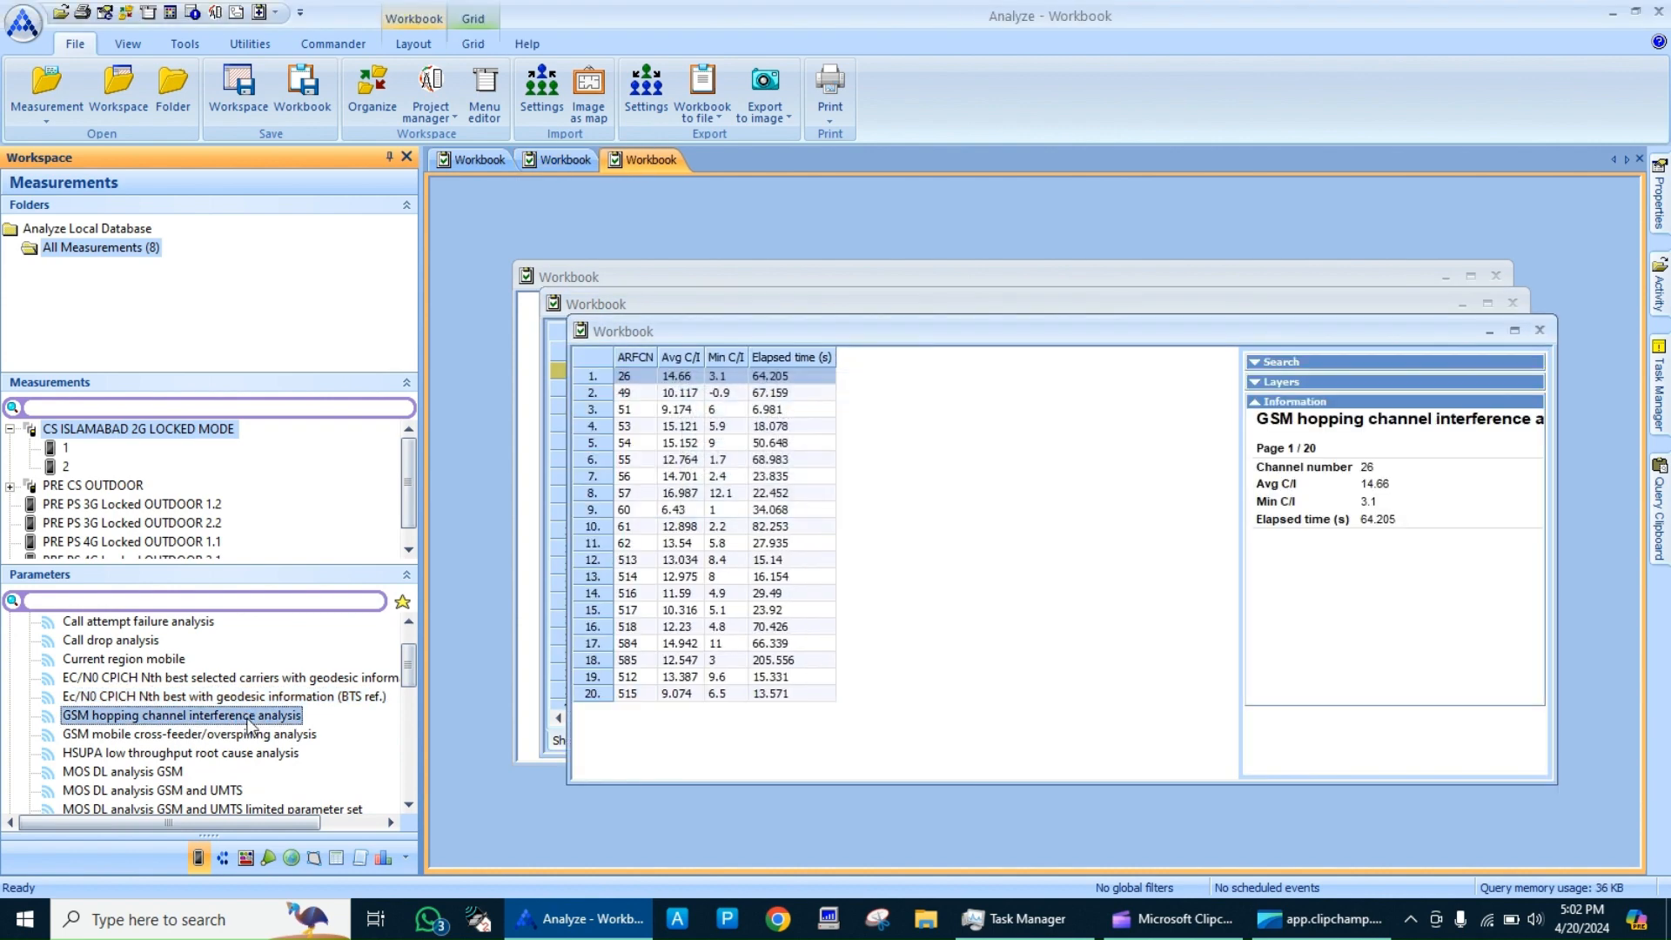
{"action": "left_click", "coordinate": [1513, 337]}
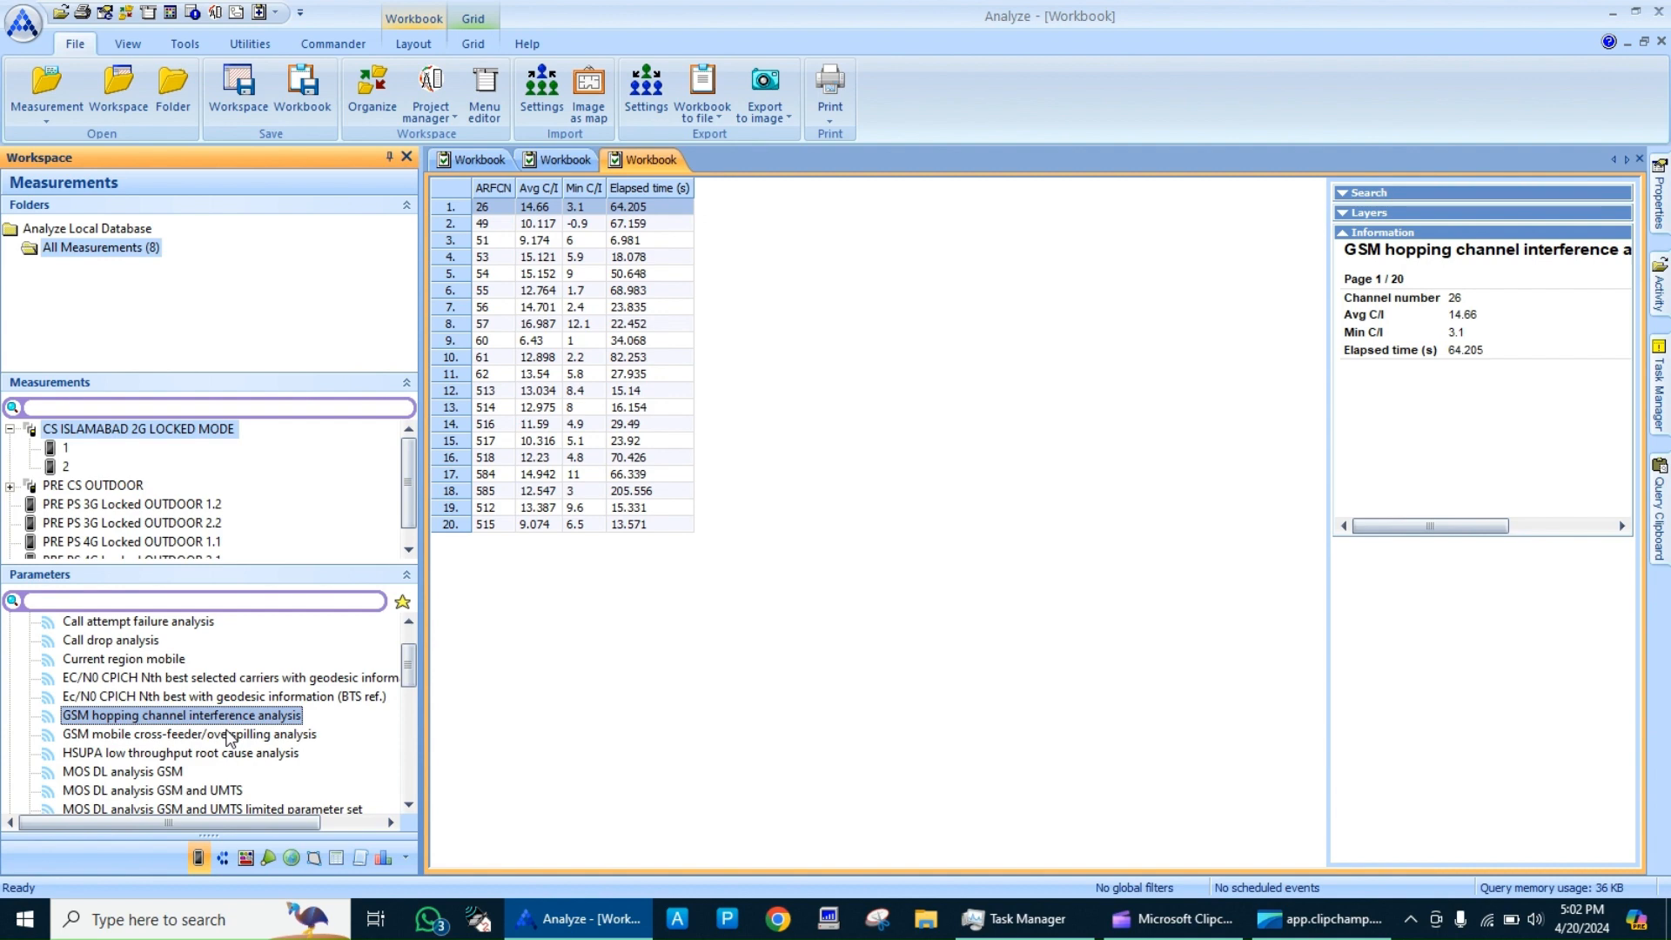
Open HSUPA low throughput root cause analysis with its default 1400000 bps threshold, and open MOS DL analysis GSM in another workbook
{"action": "left_click", "coordinate": [207, 740]}
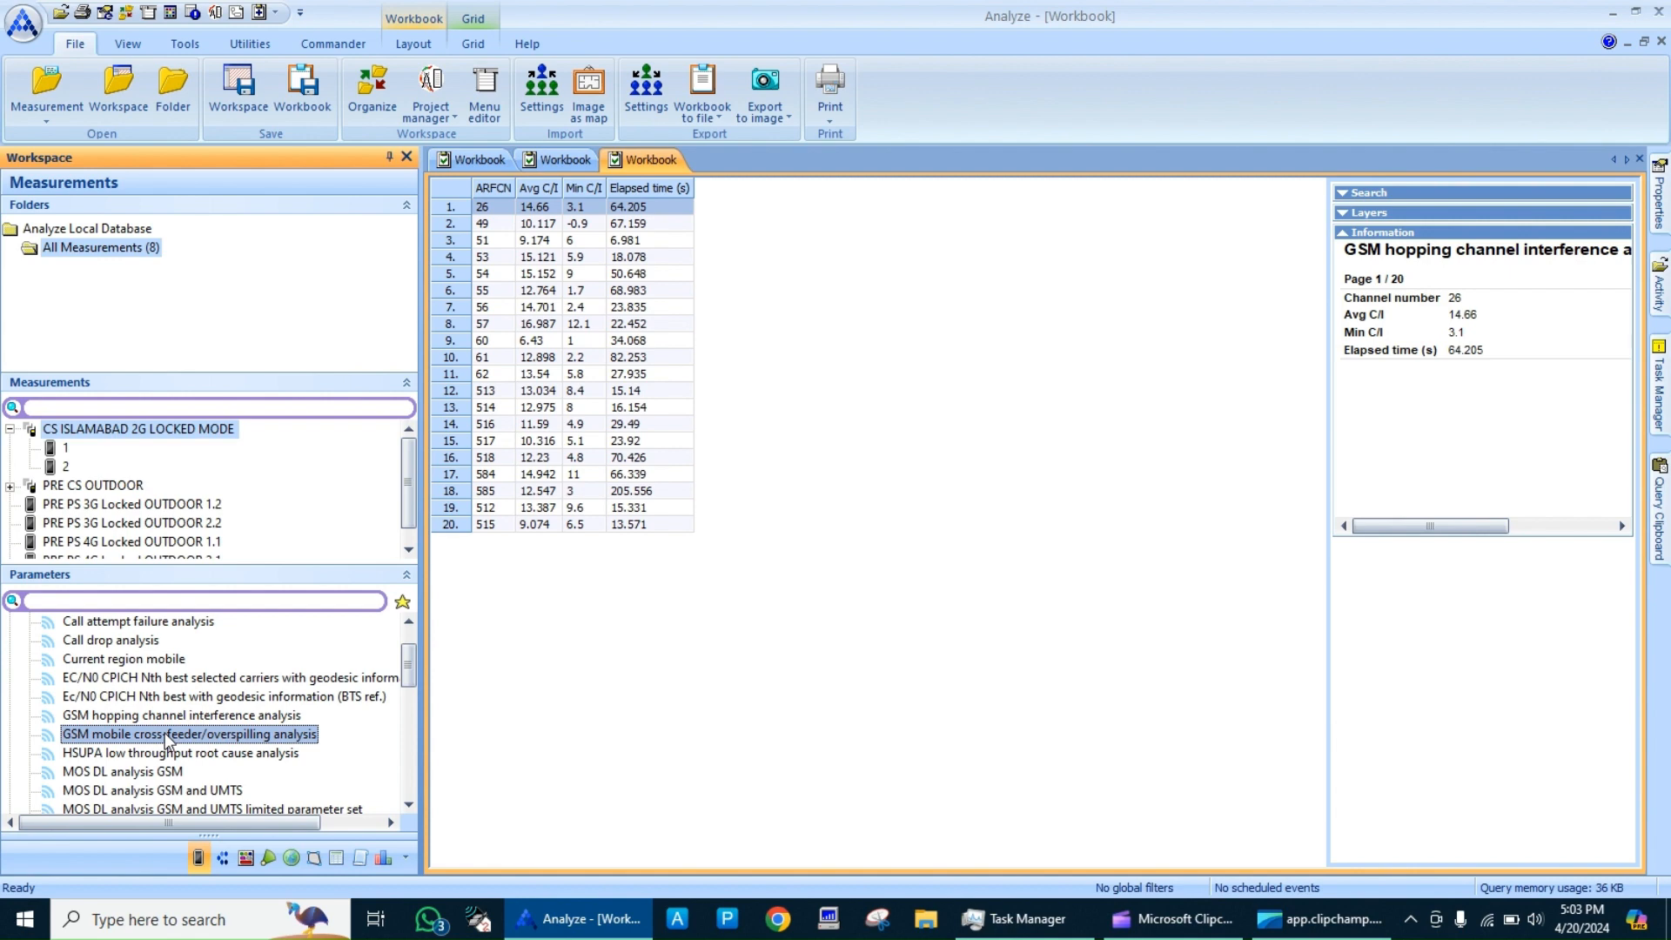
{"action": "scroll", "coordinate": [168, 740], "scroll_direction": "down", "scroll_amount": 2}
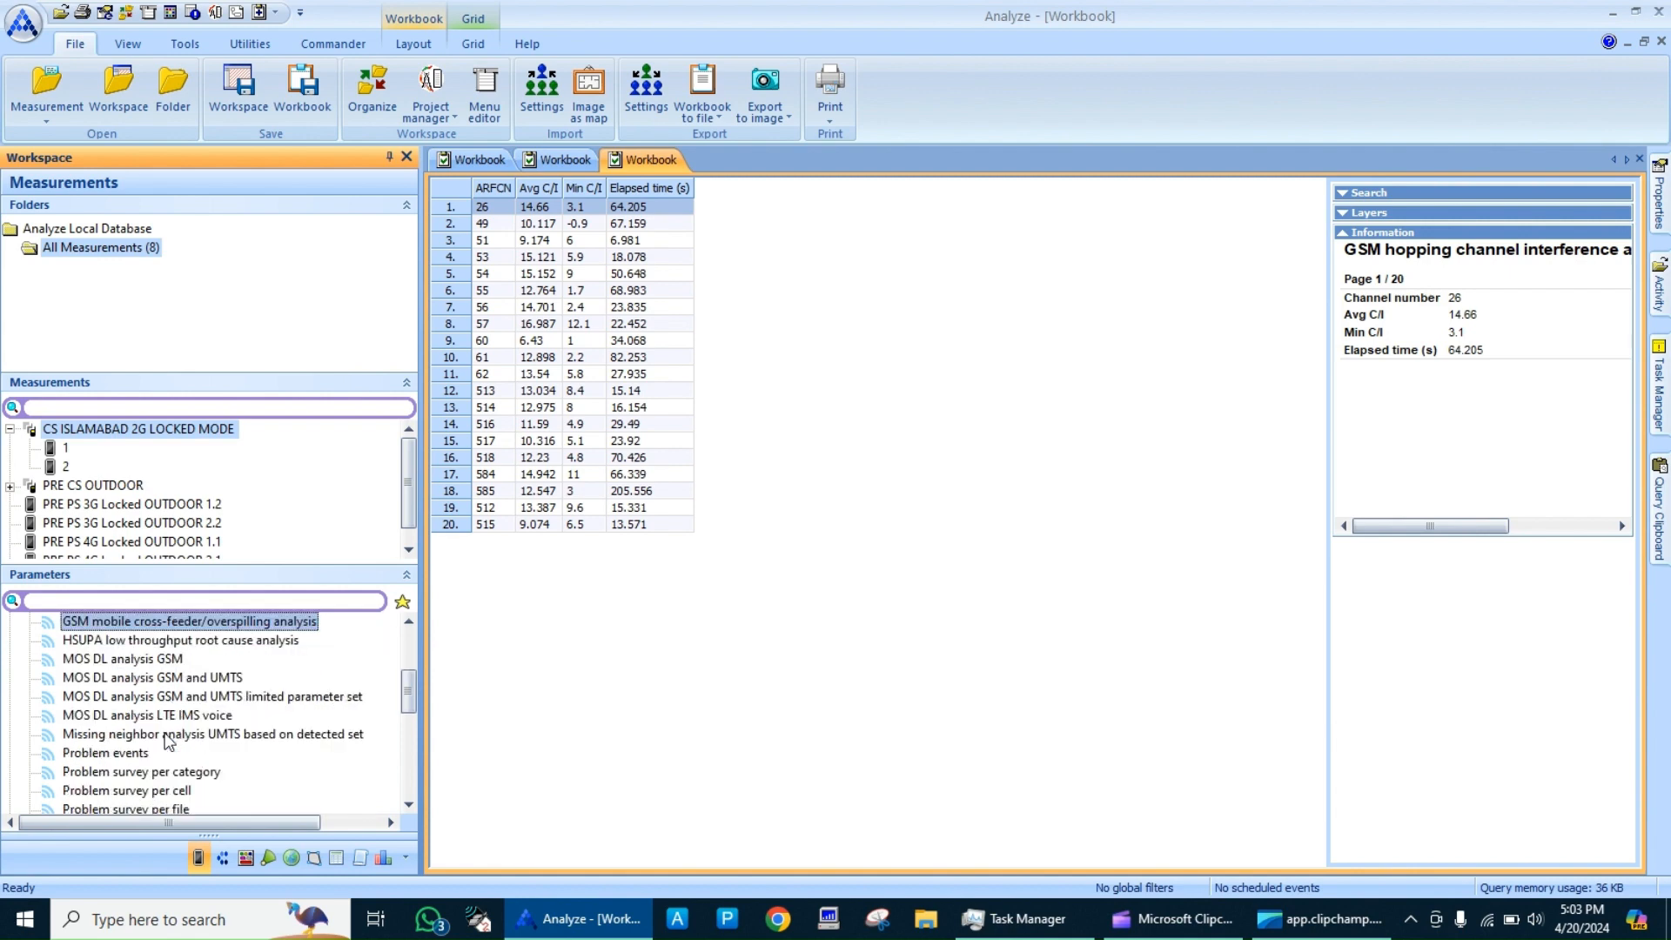
{"action": "scroll", "coordinate": [168, 740], "scroll_direction": "up", "scroll_amount": 1}
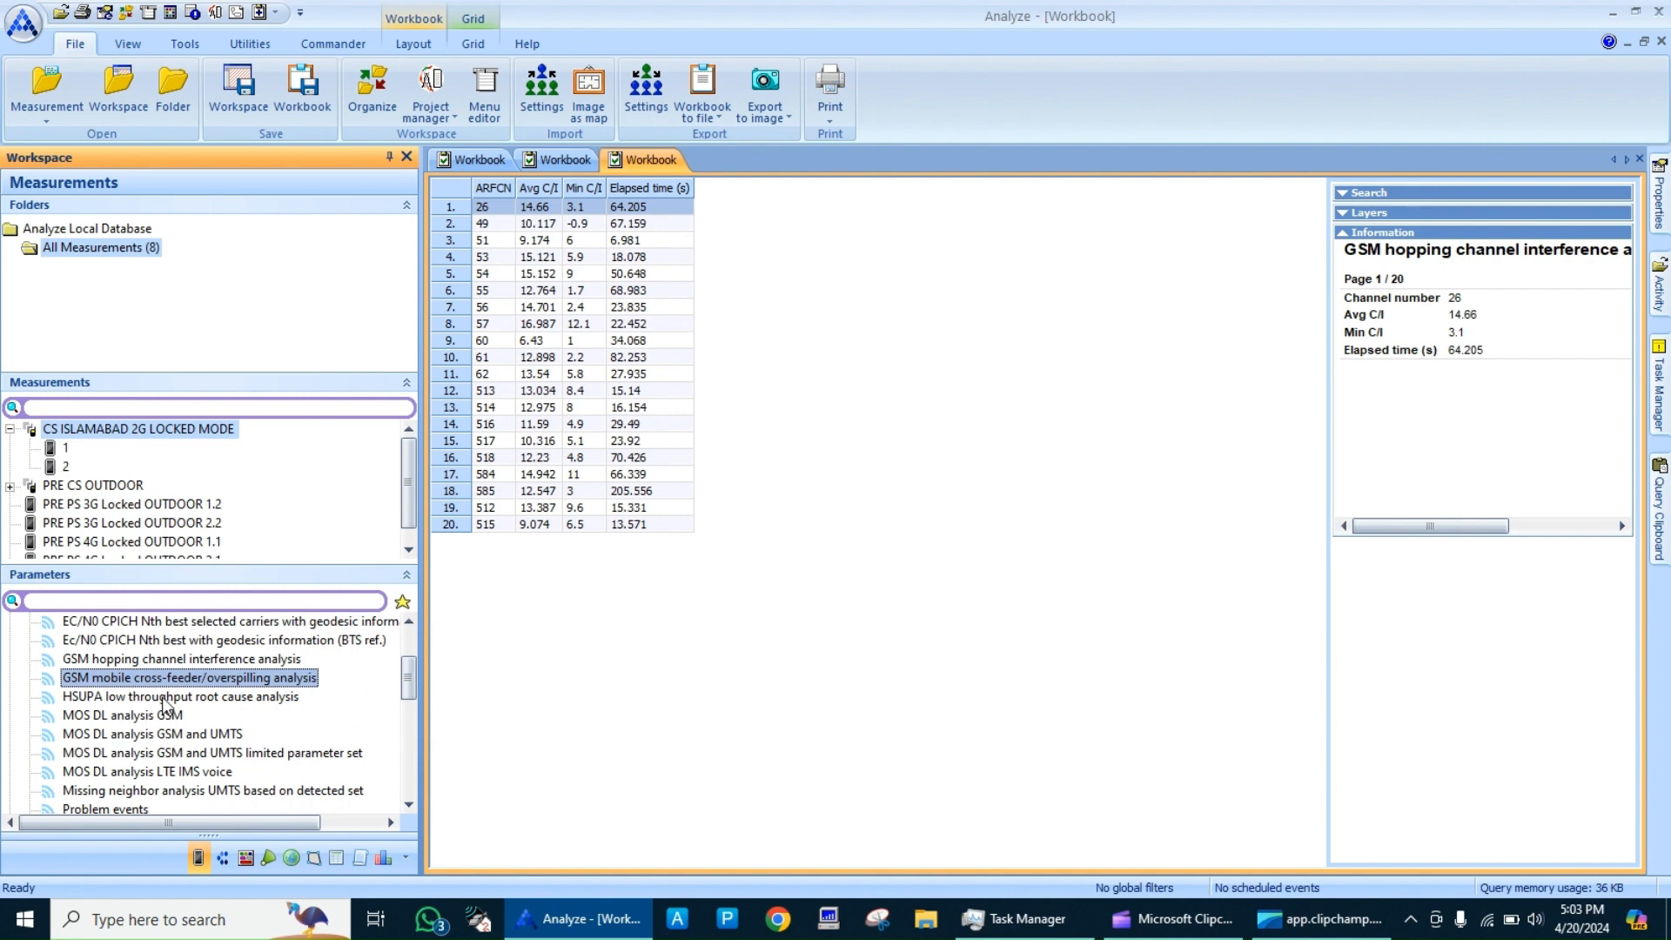
{"action": "double_click", "coordinate": [162, 697]}
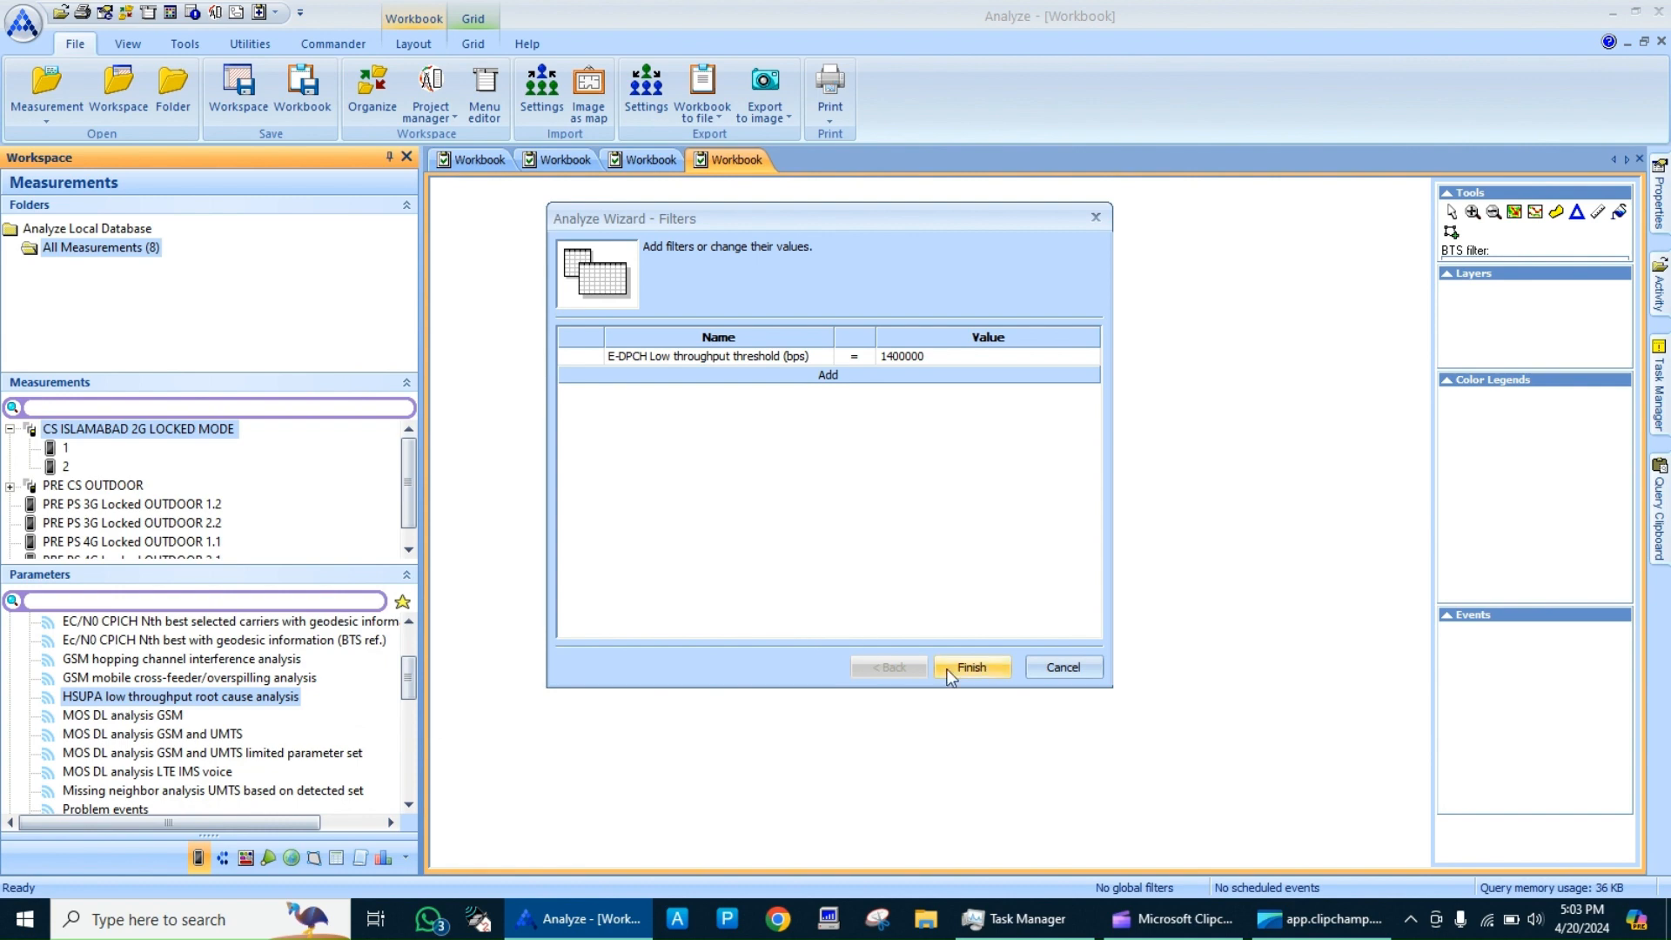
{"action": "left_click", "coordinate": [982, 665]}
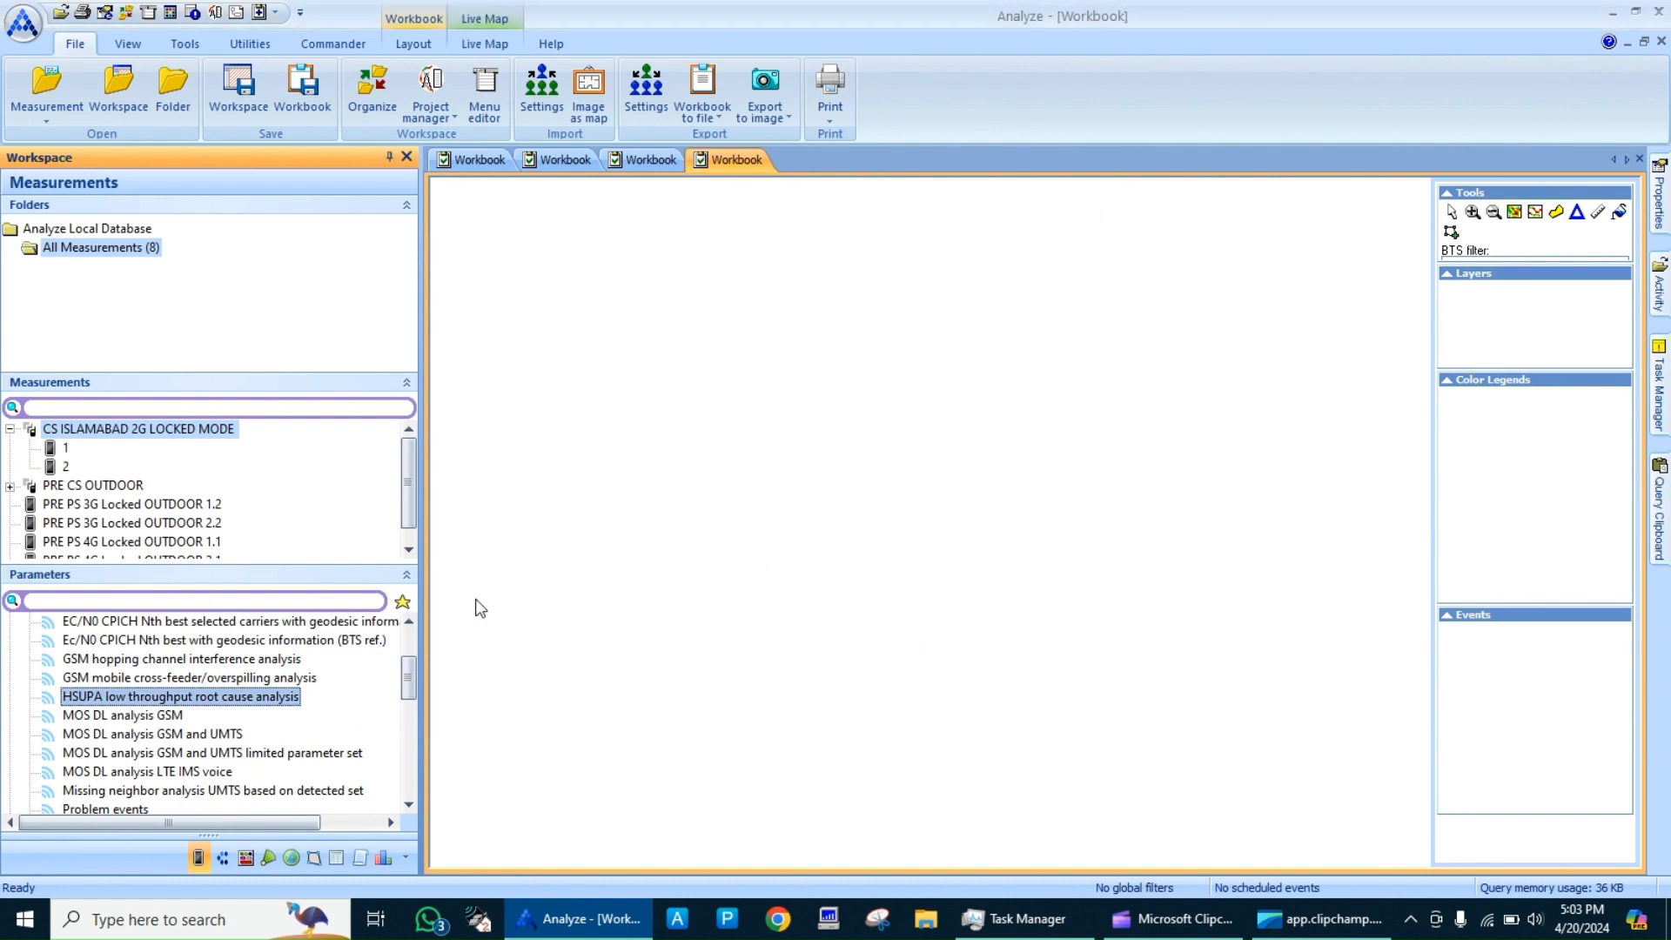
{"action": "double_click", "coordinate": [168, 716]}
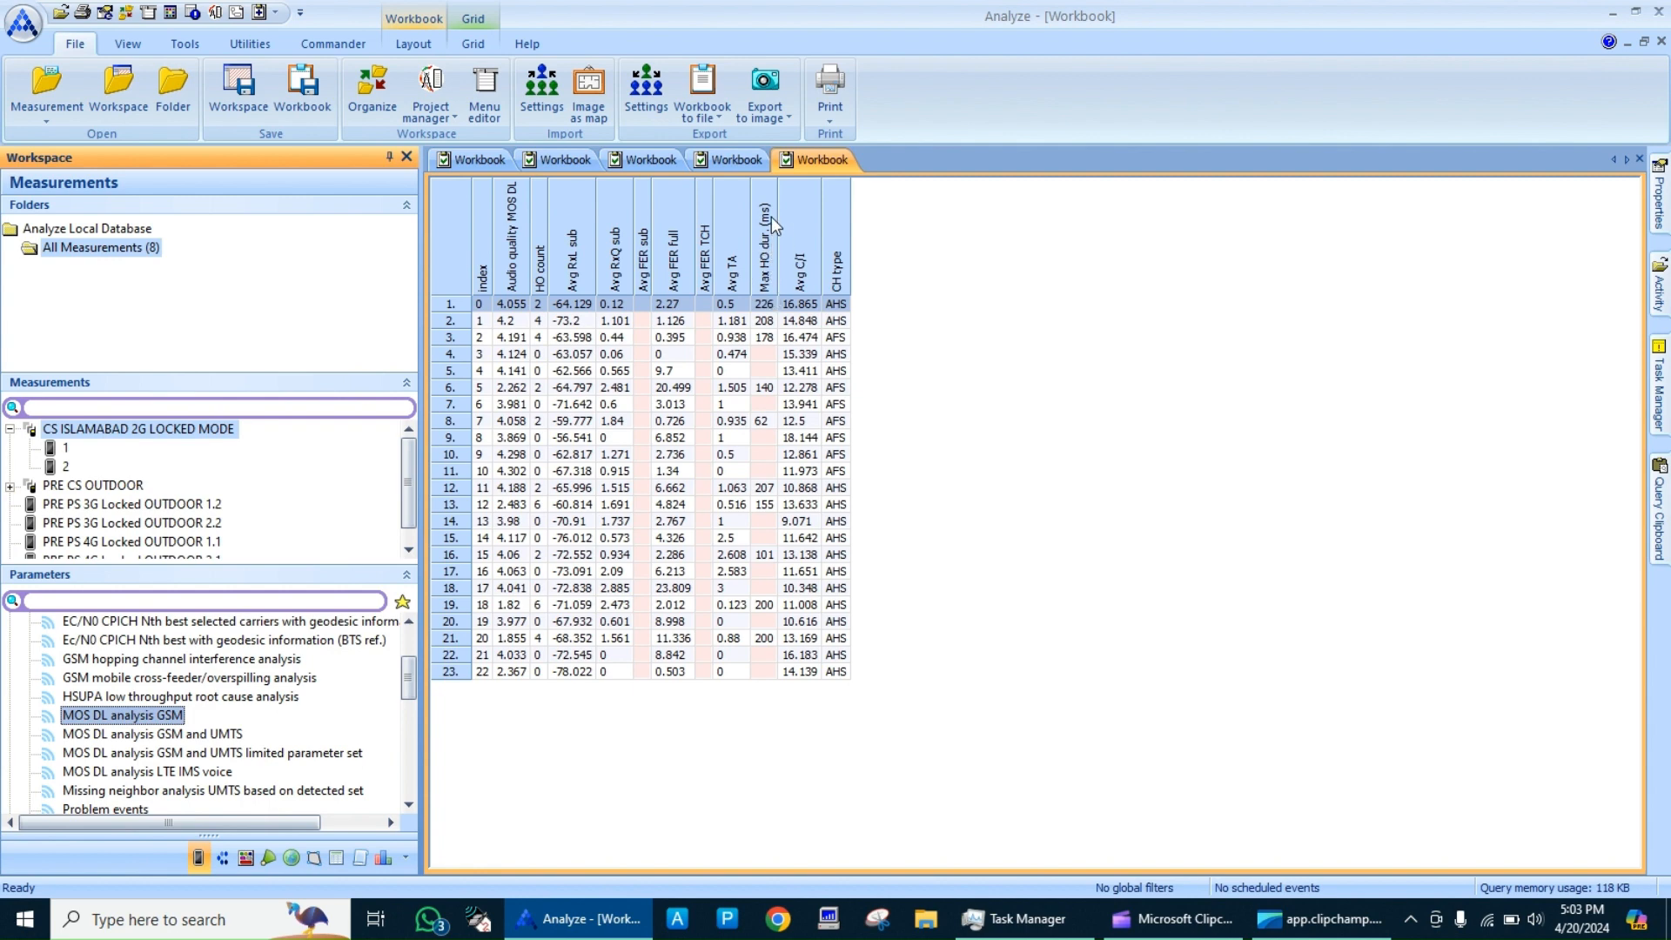
Hide the empty Avg FER sub and Avg FER TCH columns in the MOS DL analysis GSM grid
{"action": "right_click", "coordinate": [839, 223]}
{"action": "right_click", "coordinate": [836, 216]}
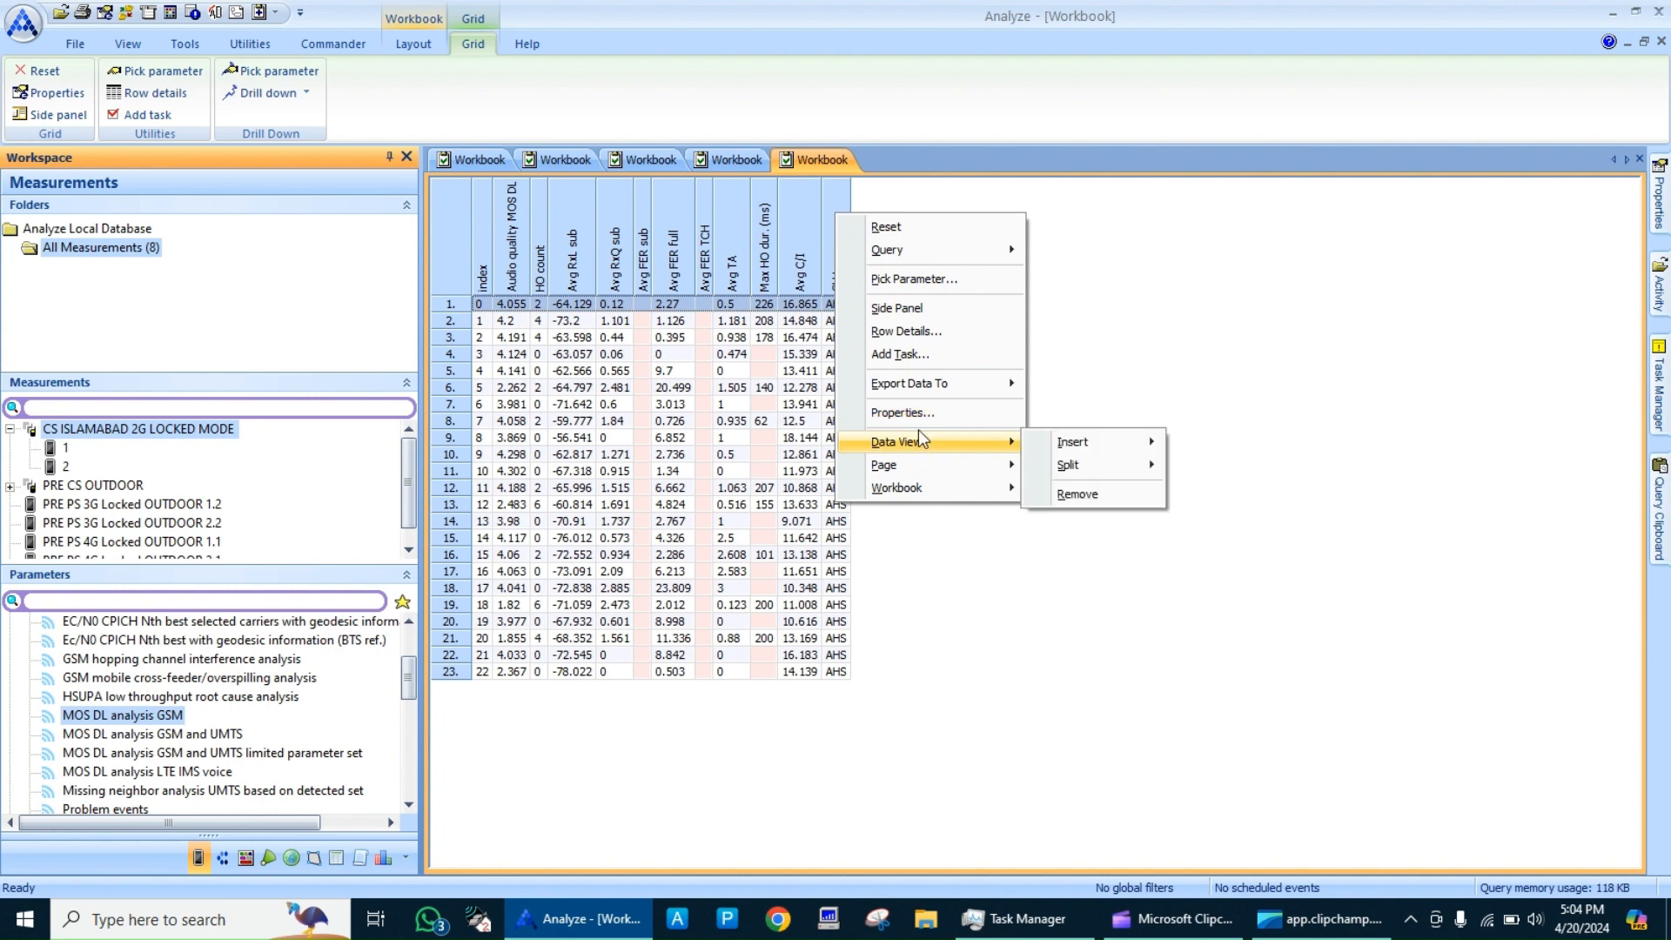
{"action": "left_click", "coordinate": [937, 418]}
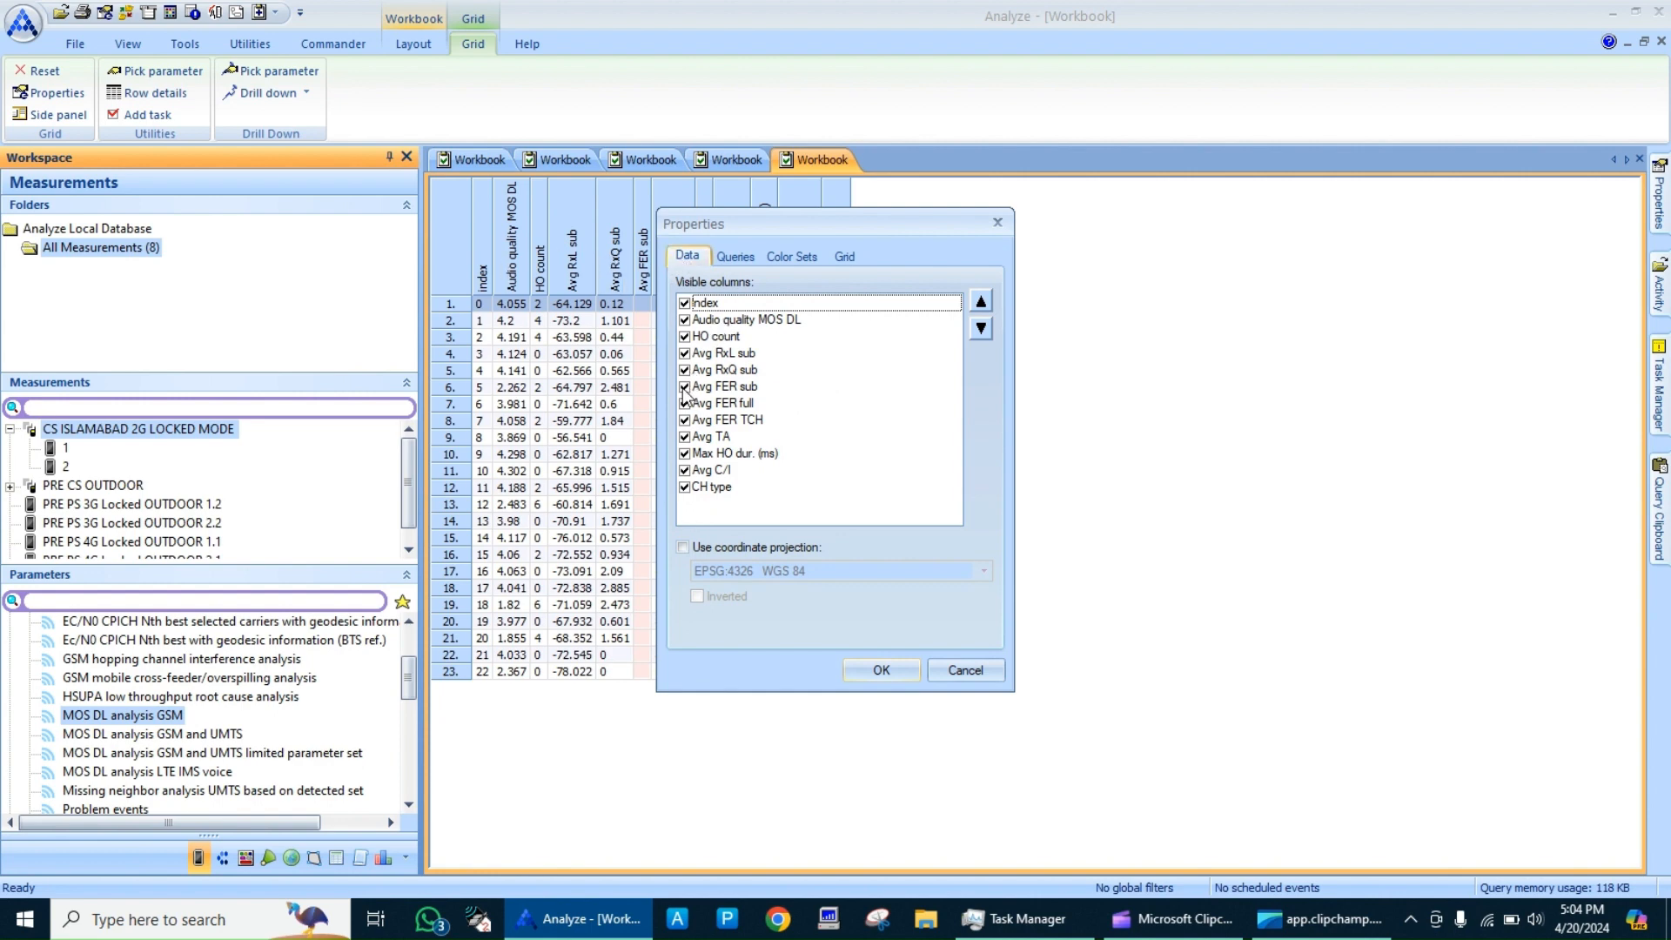
{"action": "left_click_drag", "start_coordinate": [808, 221], "coordinate": [1111, 223]}
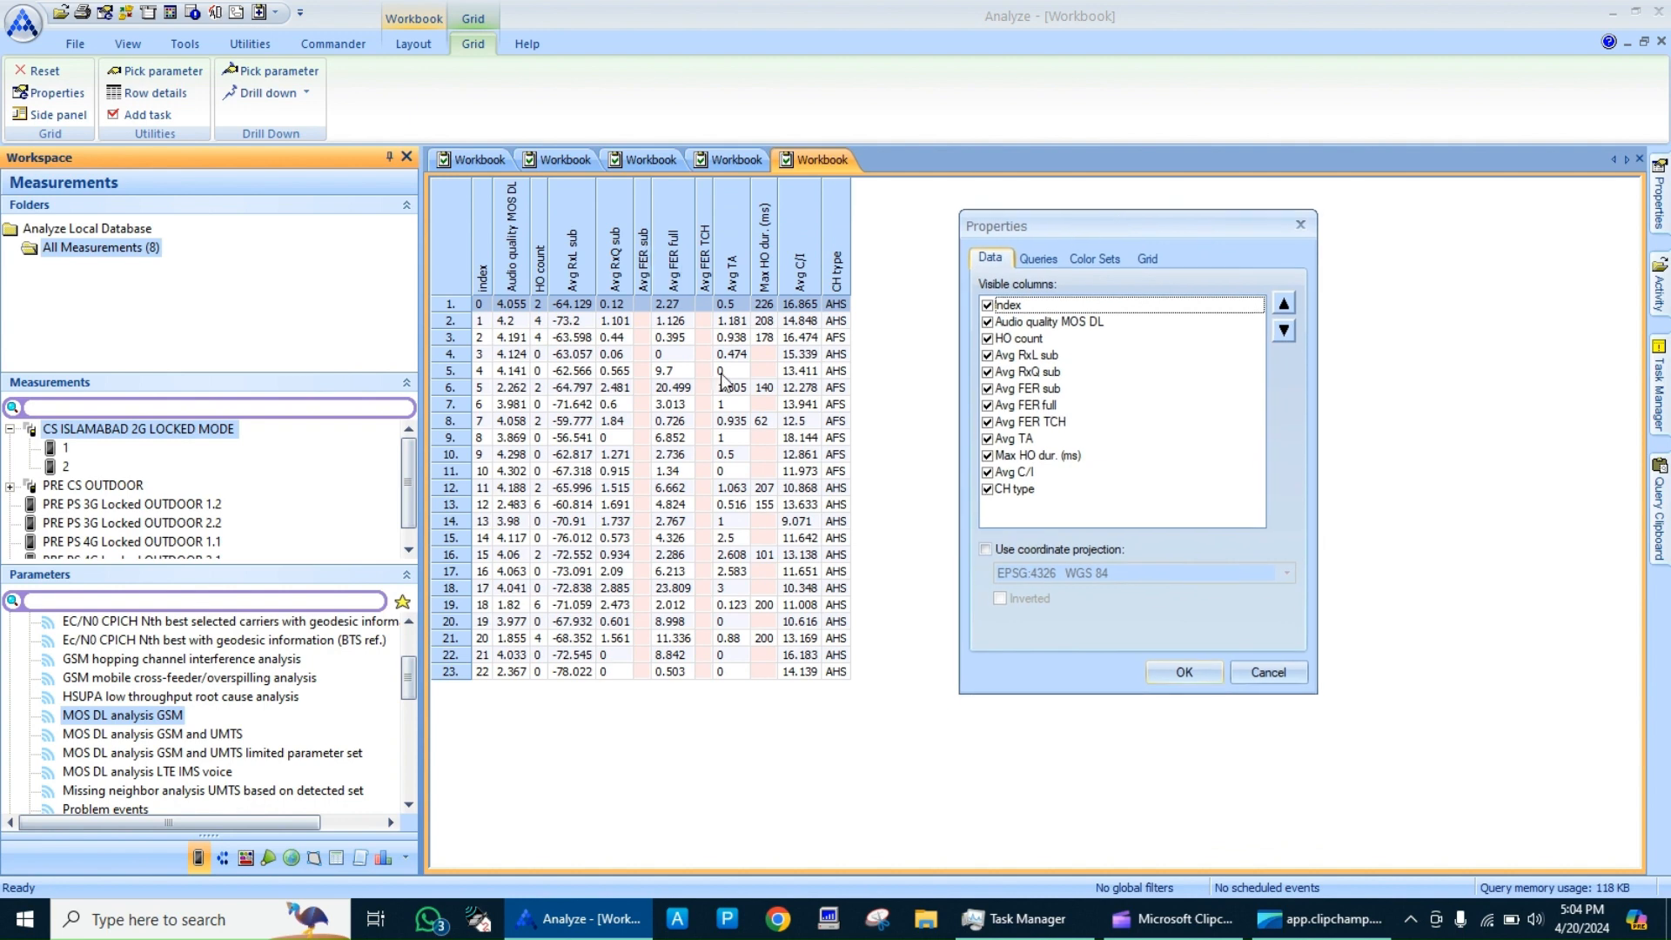
{"action": "left_click", "coordinate": [988, 389]}
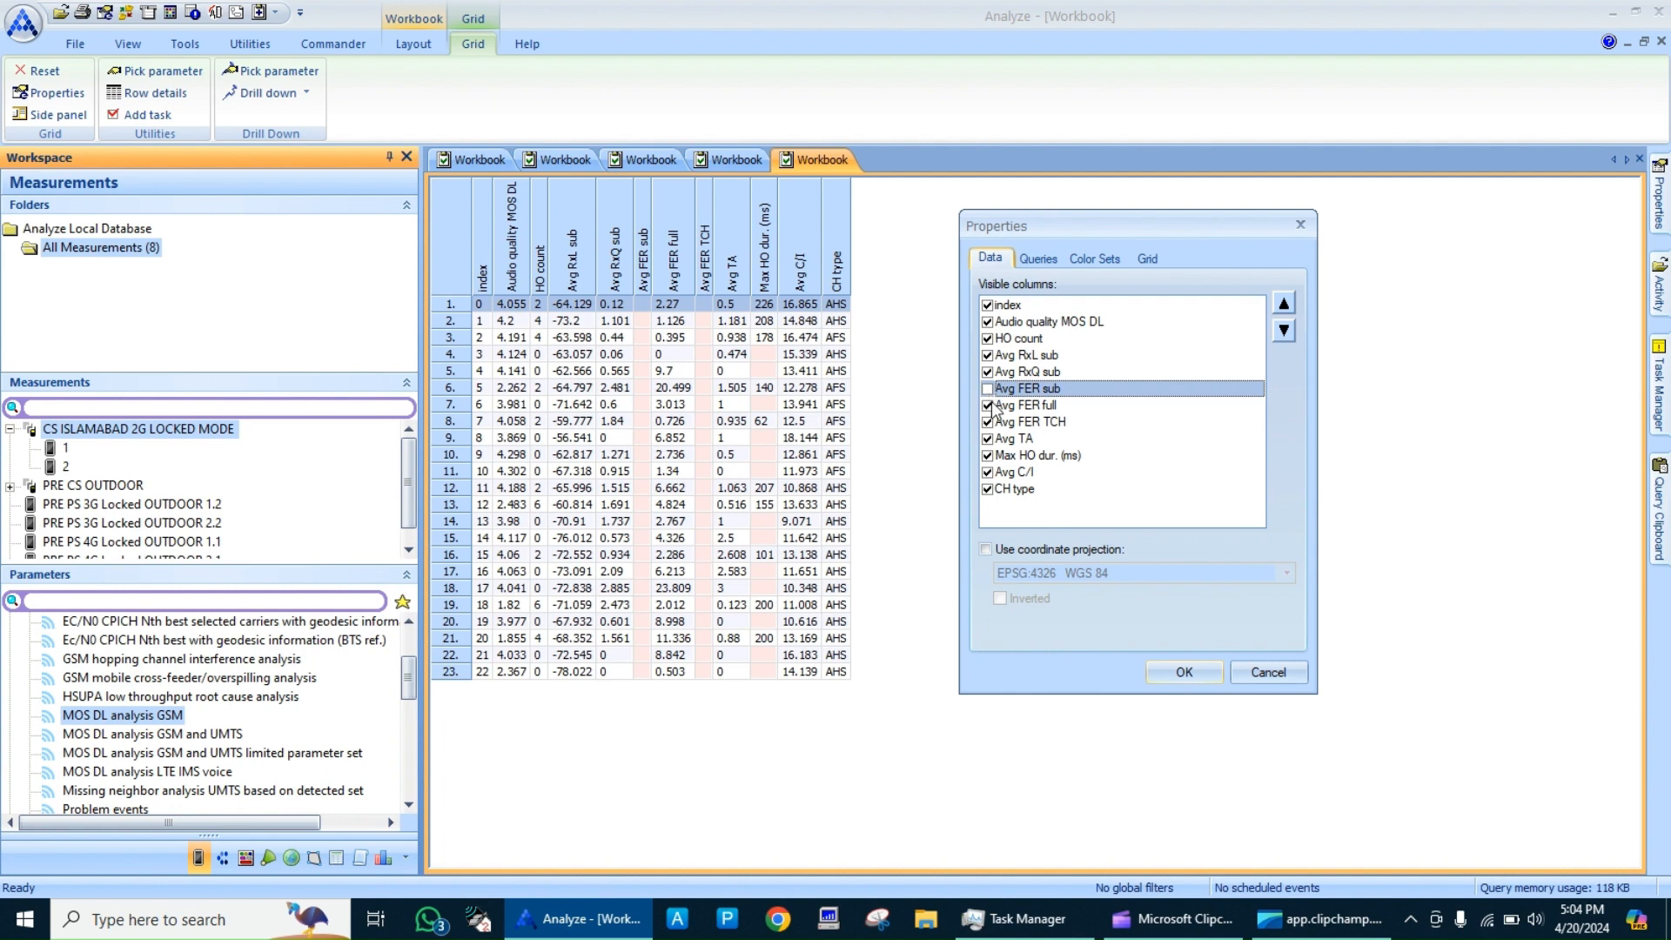
{"action": "left_click", "coordinate": [988, 423]}
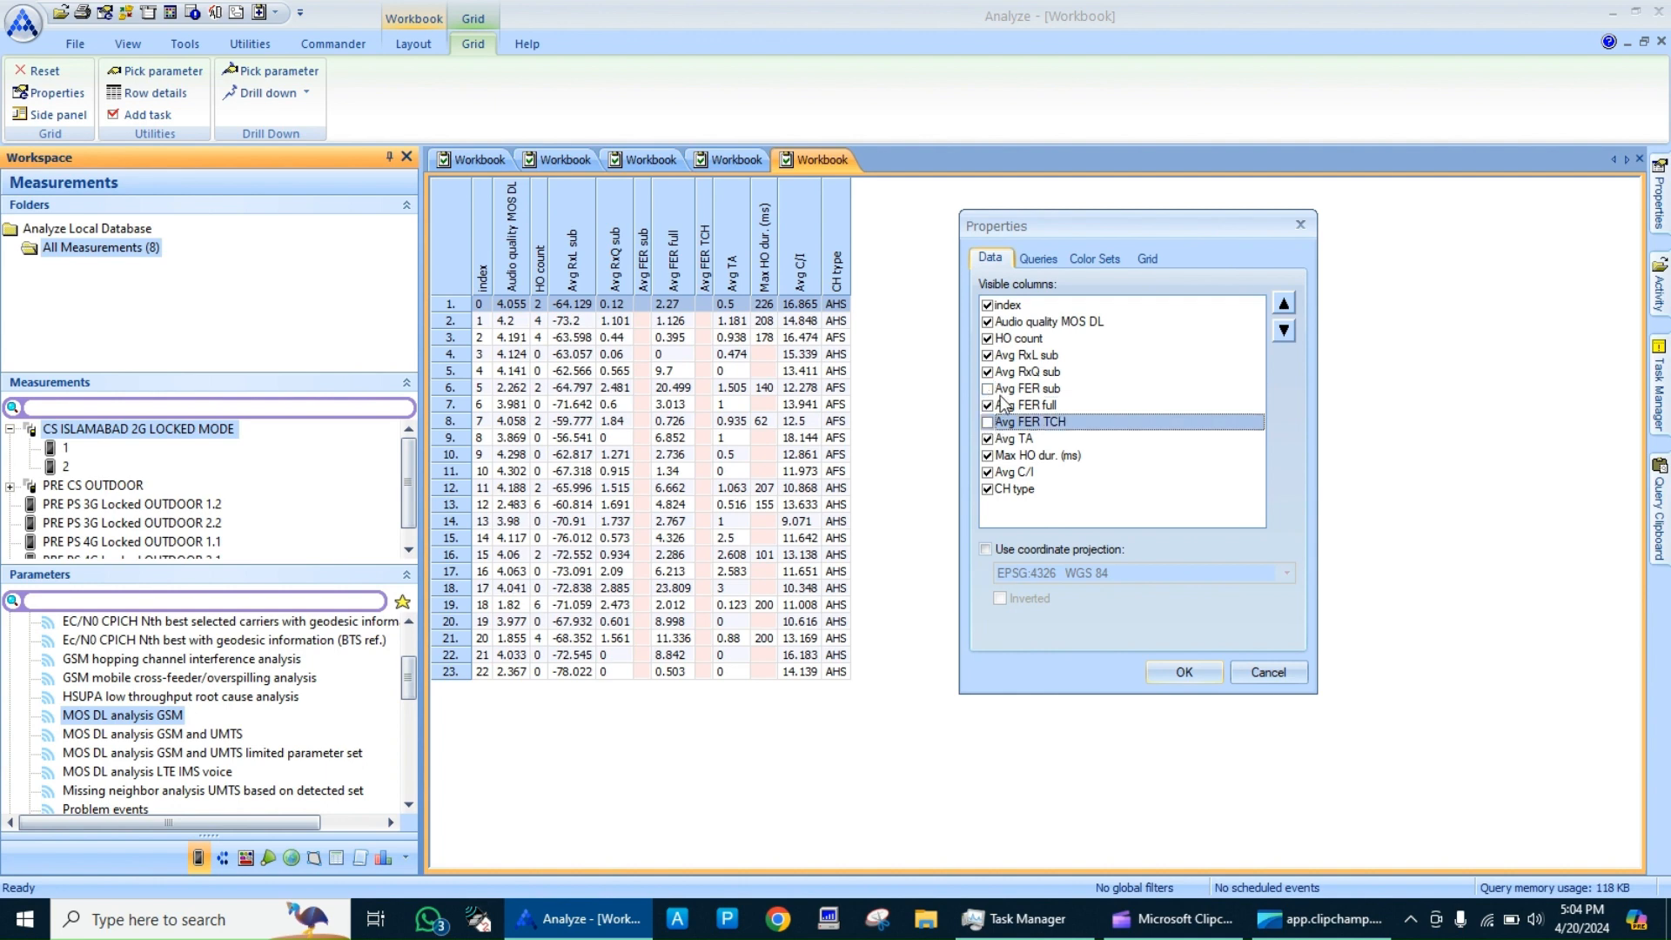
{"action": "left_click", "coordinate": [1192, 669]}
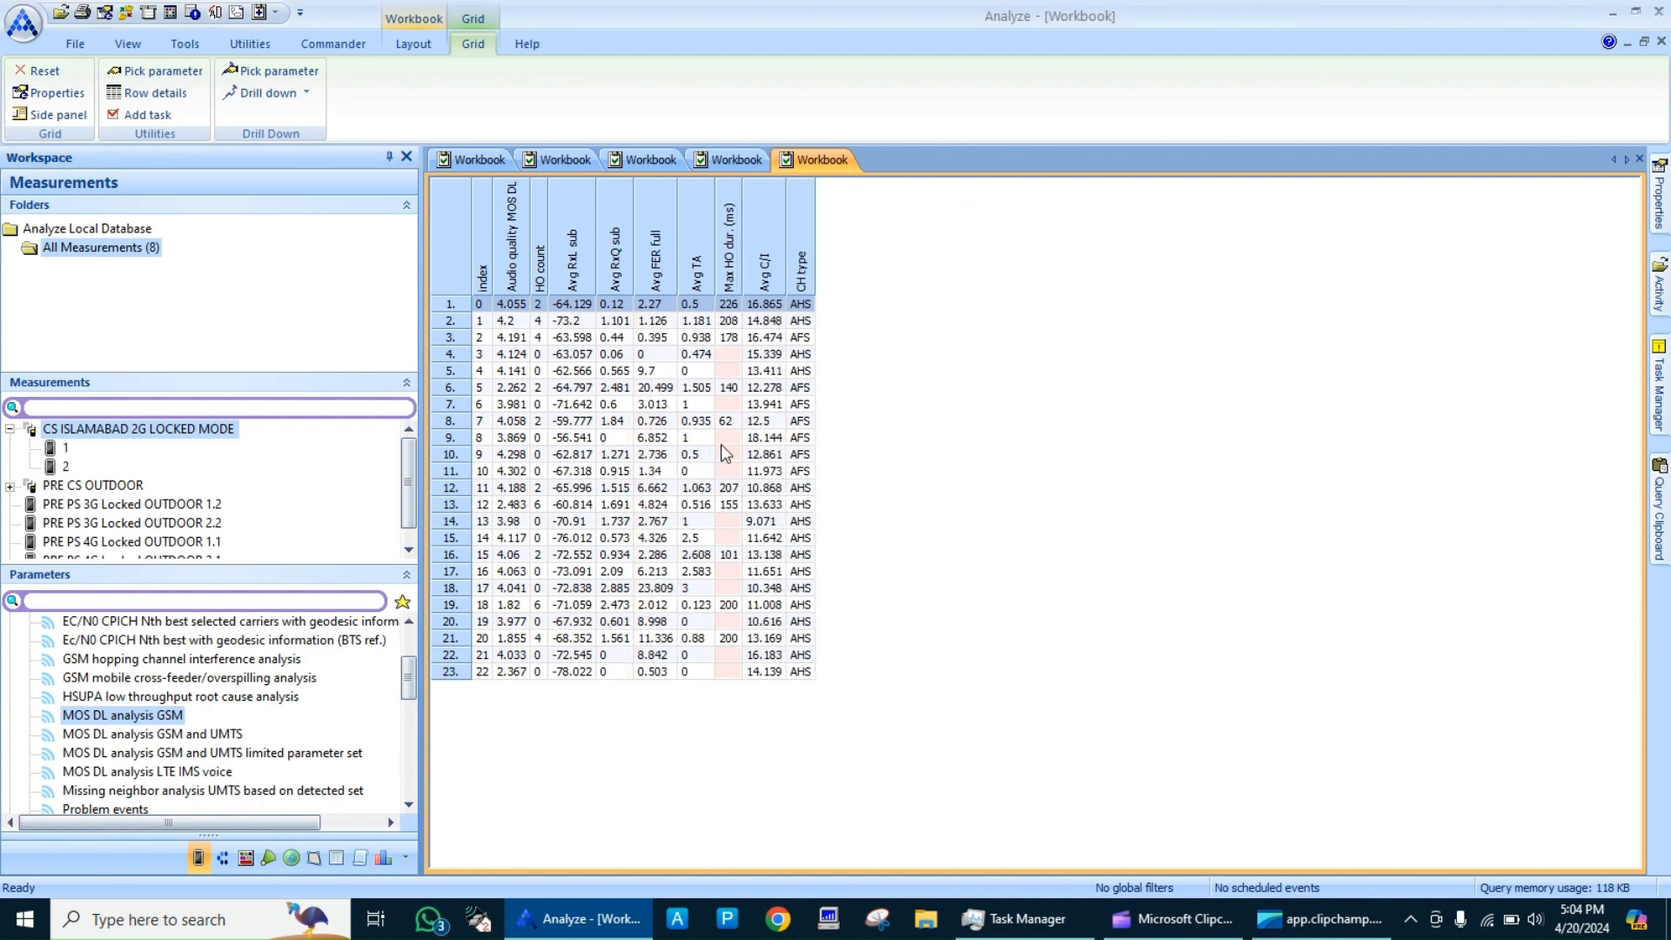
Restore the Avg FER sub and Avg FER TCH columns in the MOS DL analysis GSM grid
{"action": "right_click", "coordinate": [813, 239]}
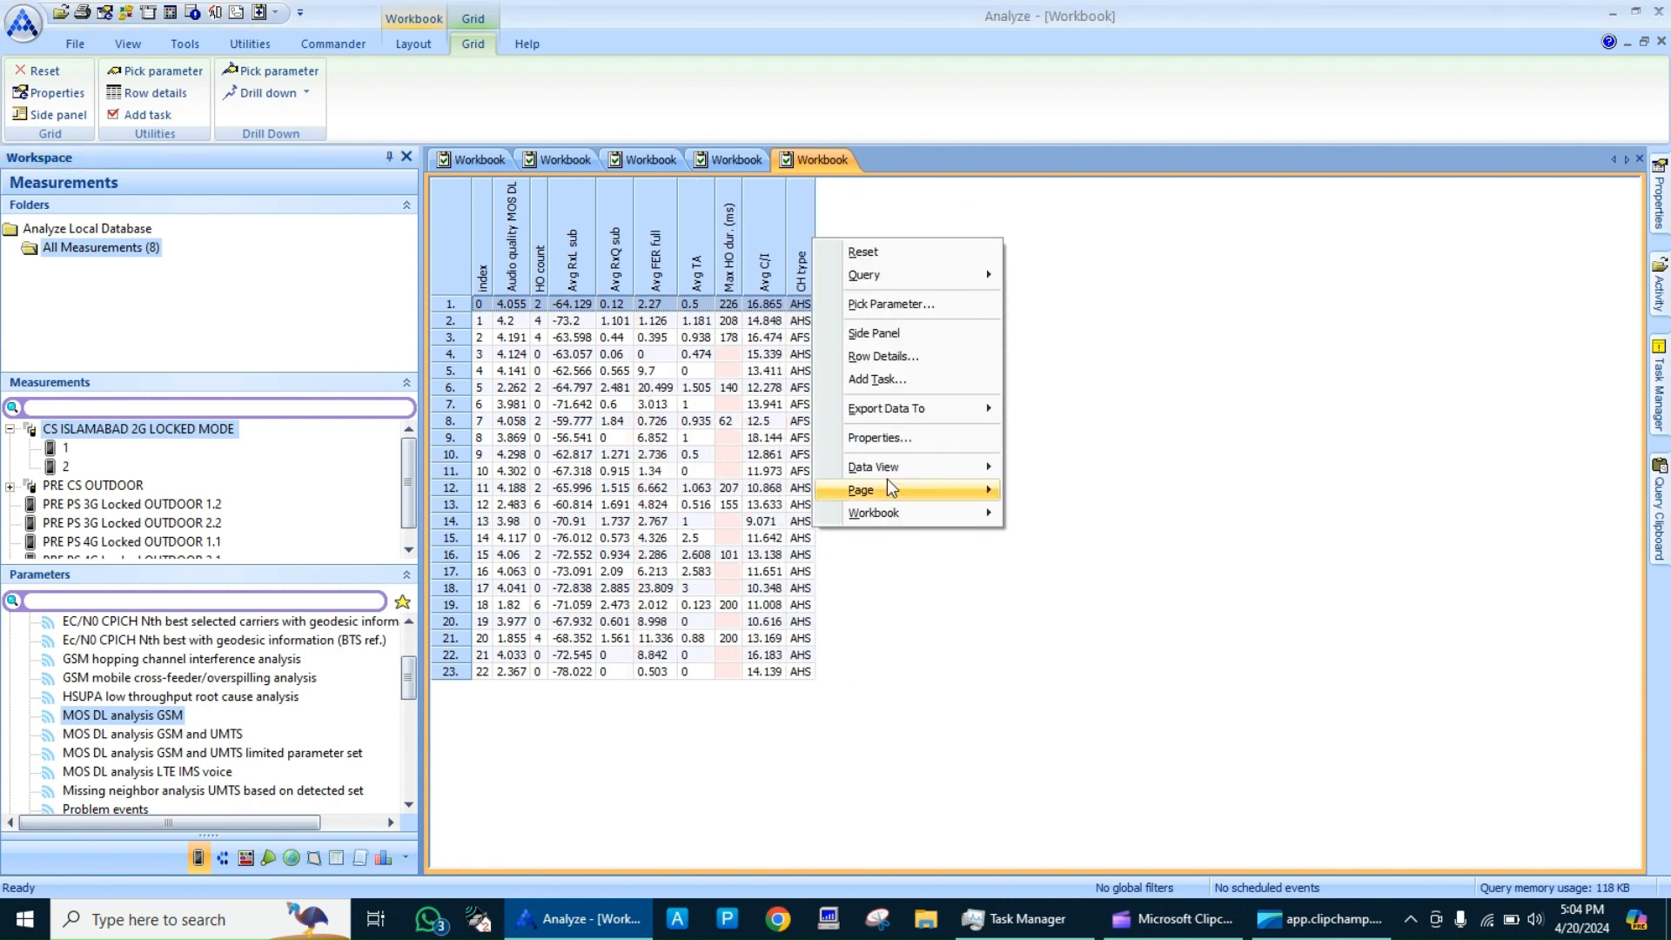
{"action": "mouse_move", "coordinate": [914, 477]}
{"action": "left_click", "coordinate": [928, 443]}
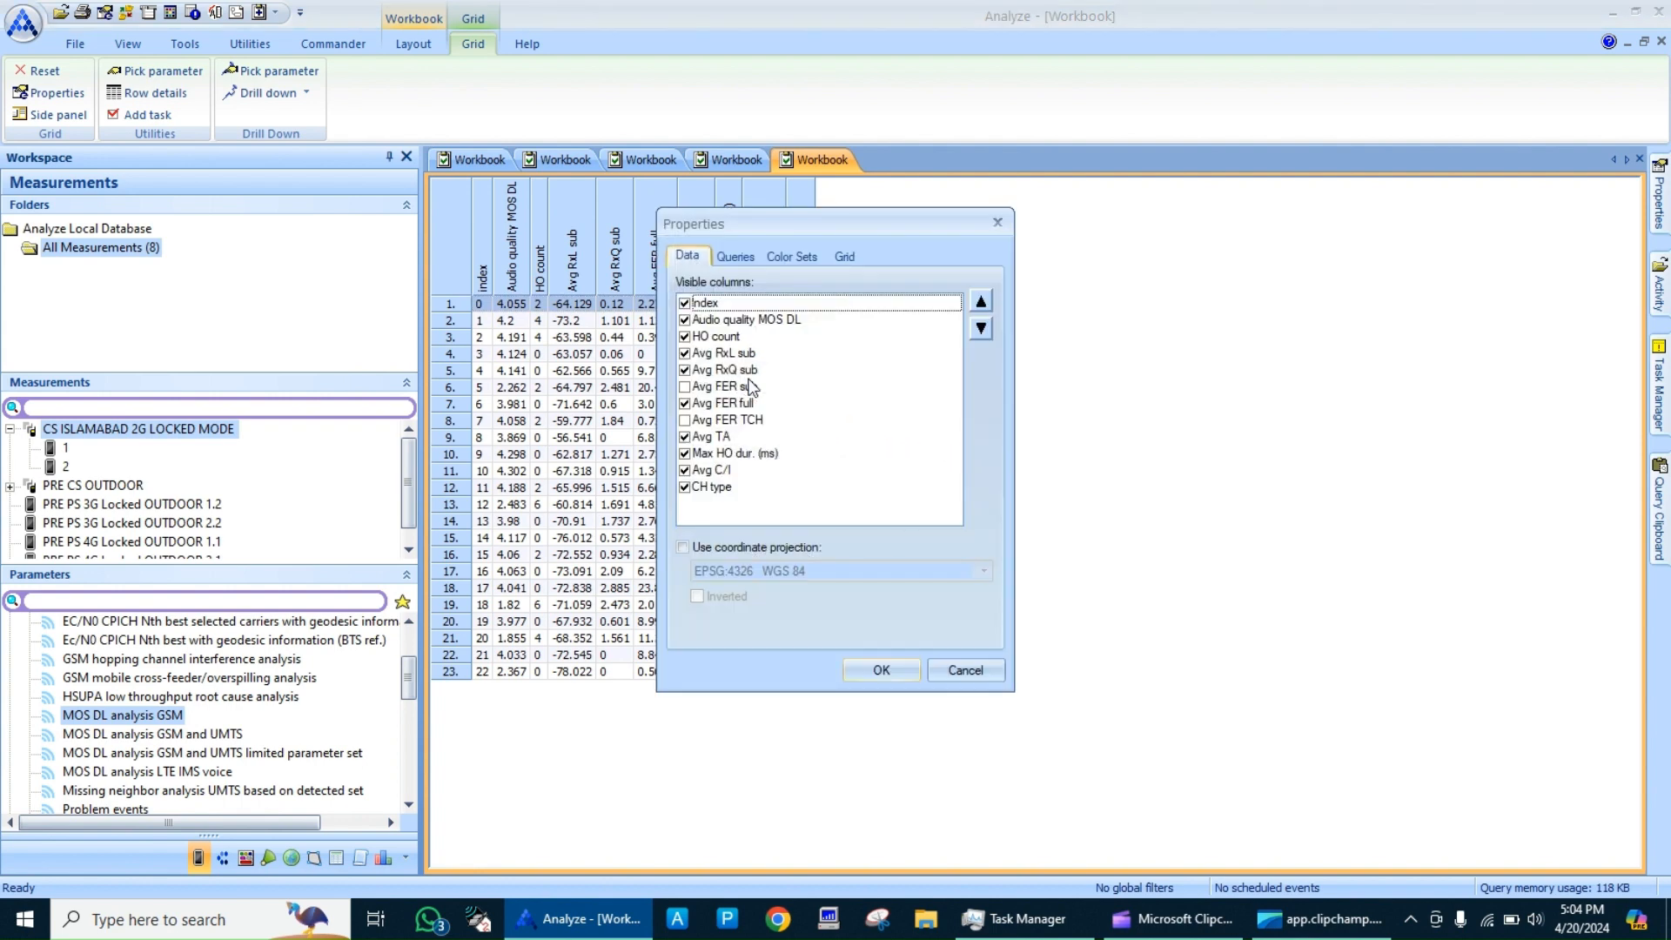
{"action": "left_click", "coordinate": [709, 386]}
{"action": "left_click", "coordinate": [685, 420]}
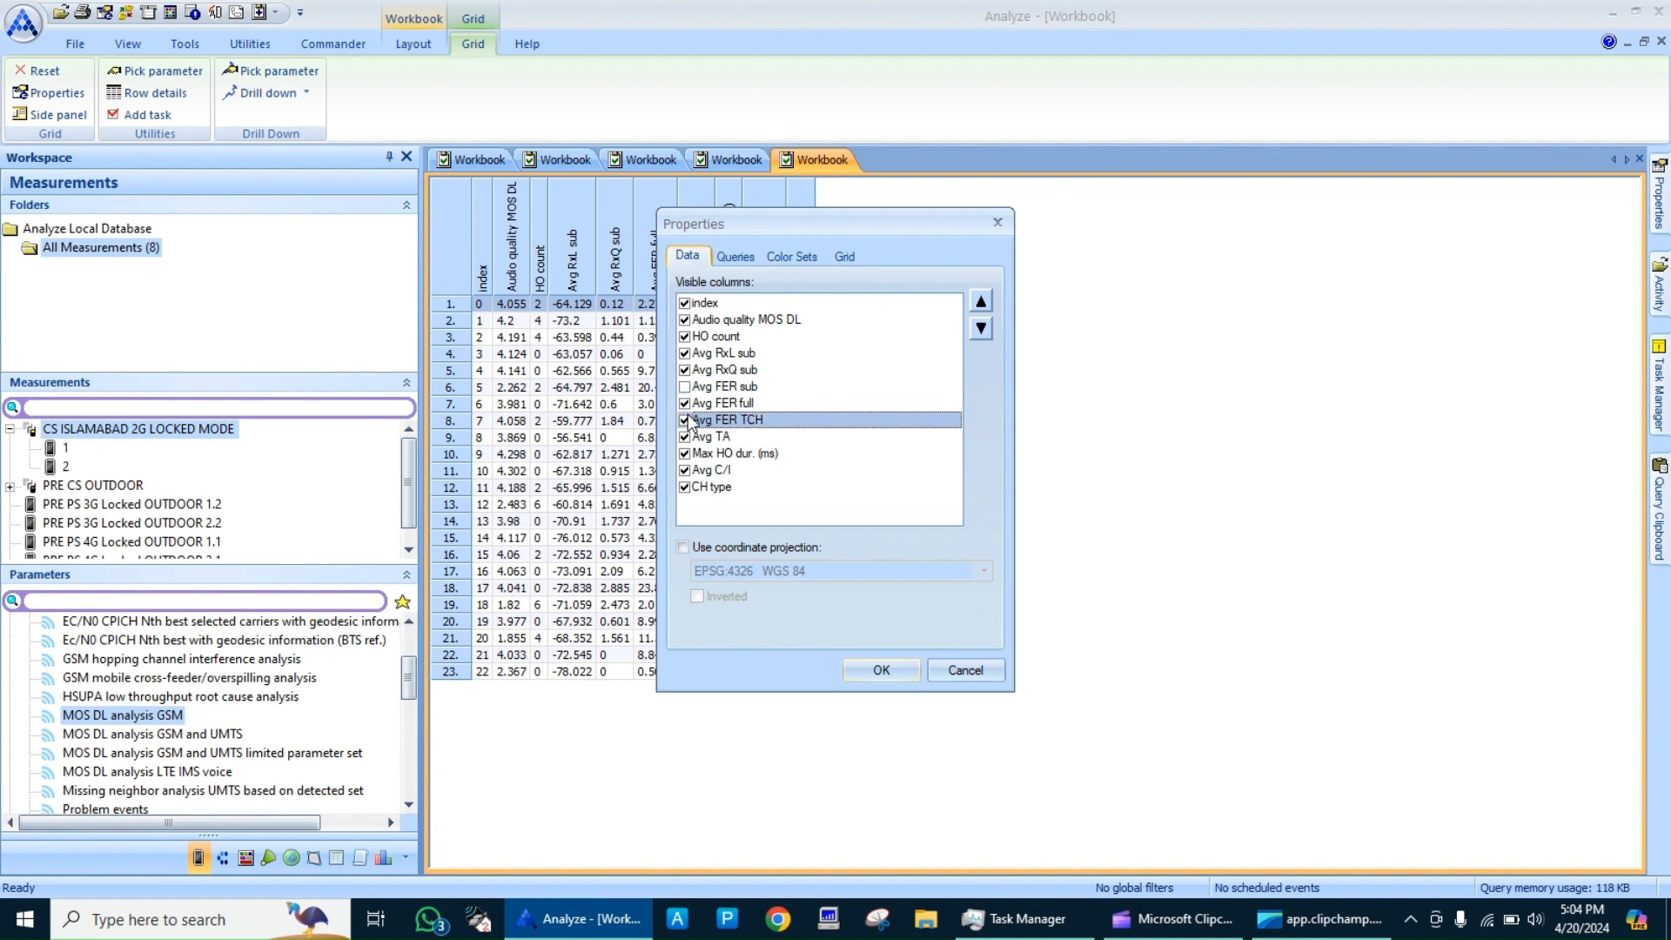
{"action": "left_click", "coordinate": [686, 387]}
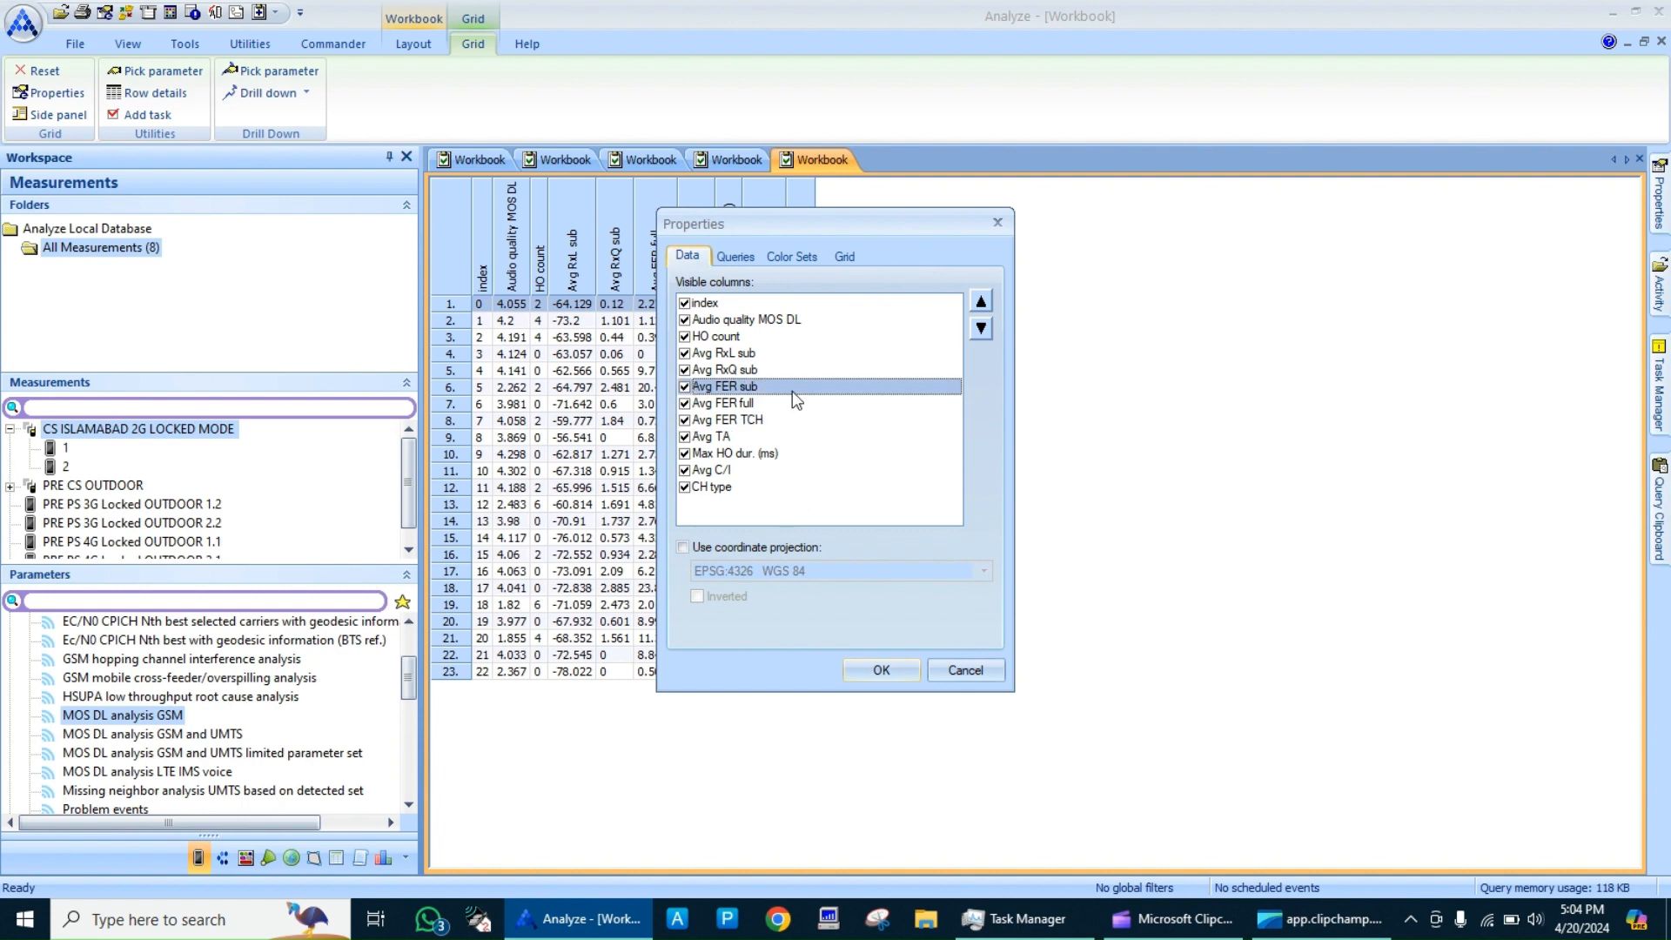
{"action": "left_click", "coordinate": [882, 668]}
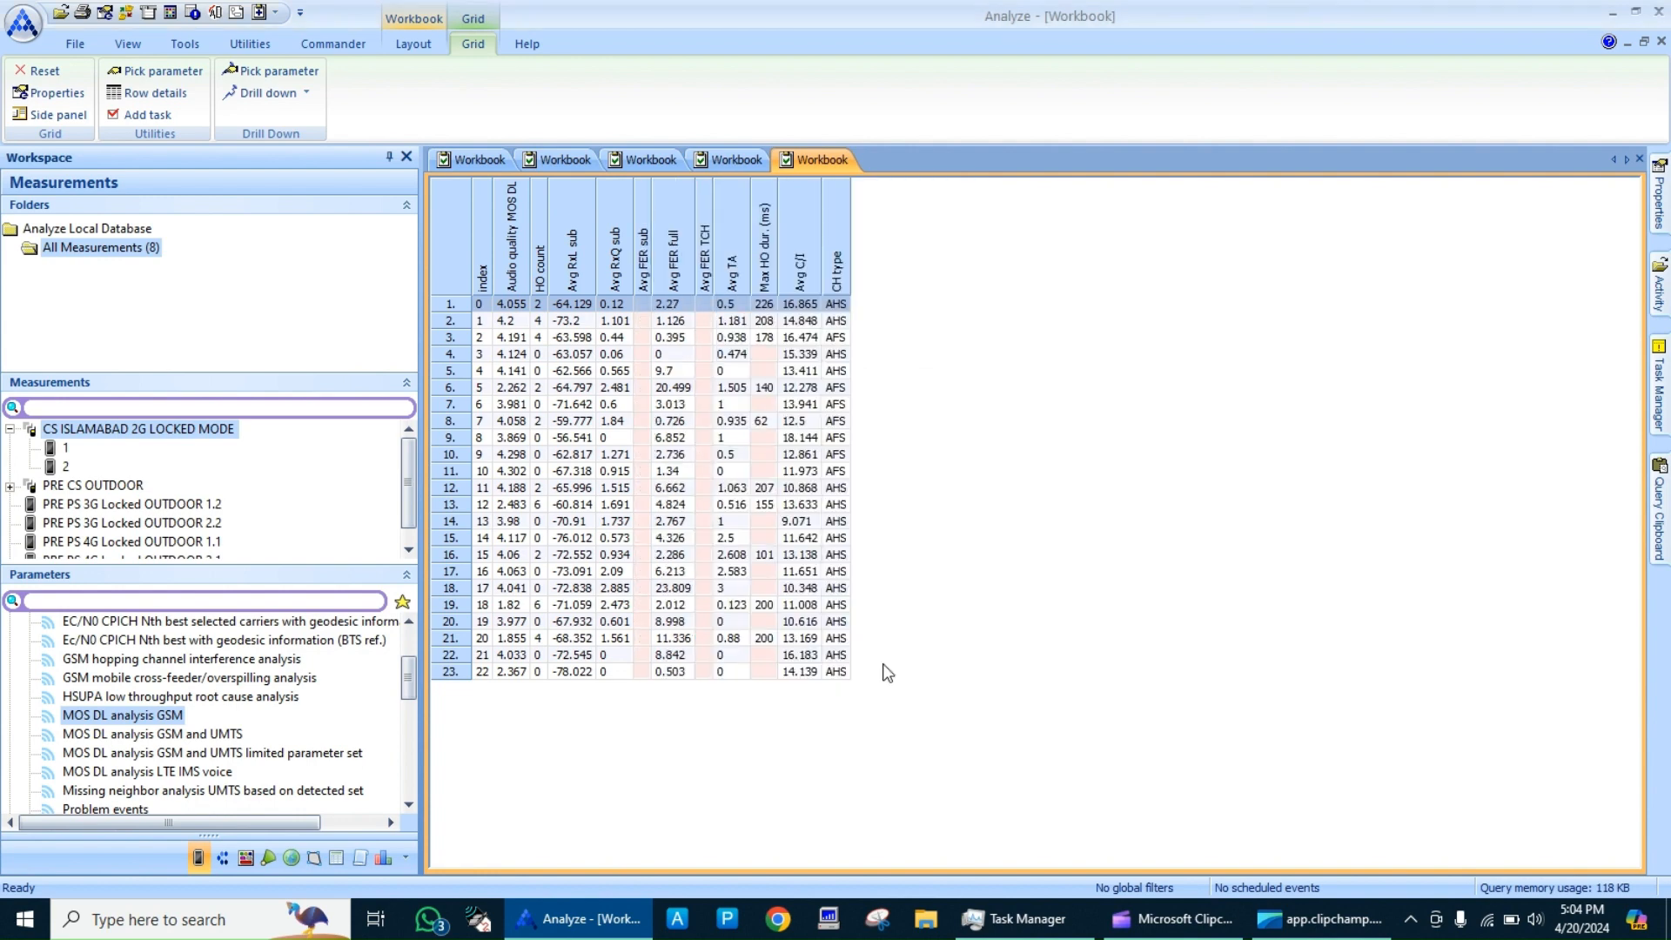
Open the MOS DL analyses for GSM and UMTS, GSM and UMTS limited parameter set, and LTE IMS voice in separate workbooks
{"action": "double_click", "coordinate": [191, 736]}
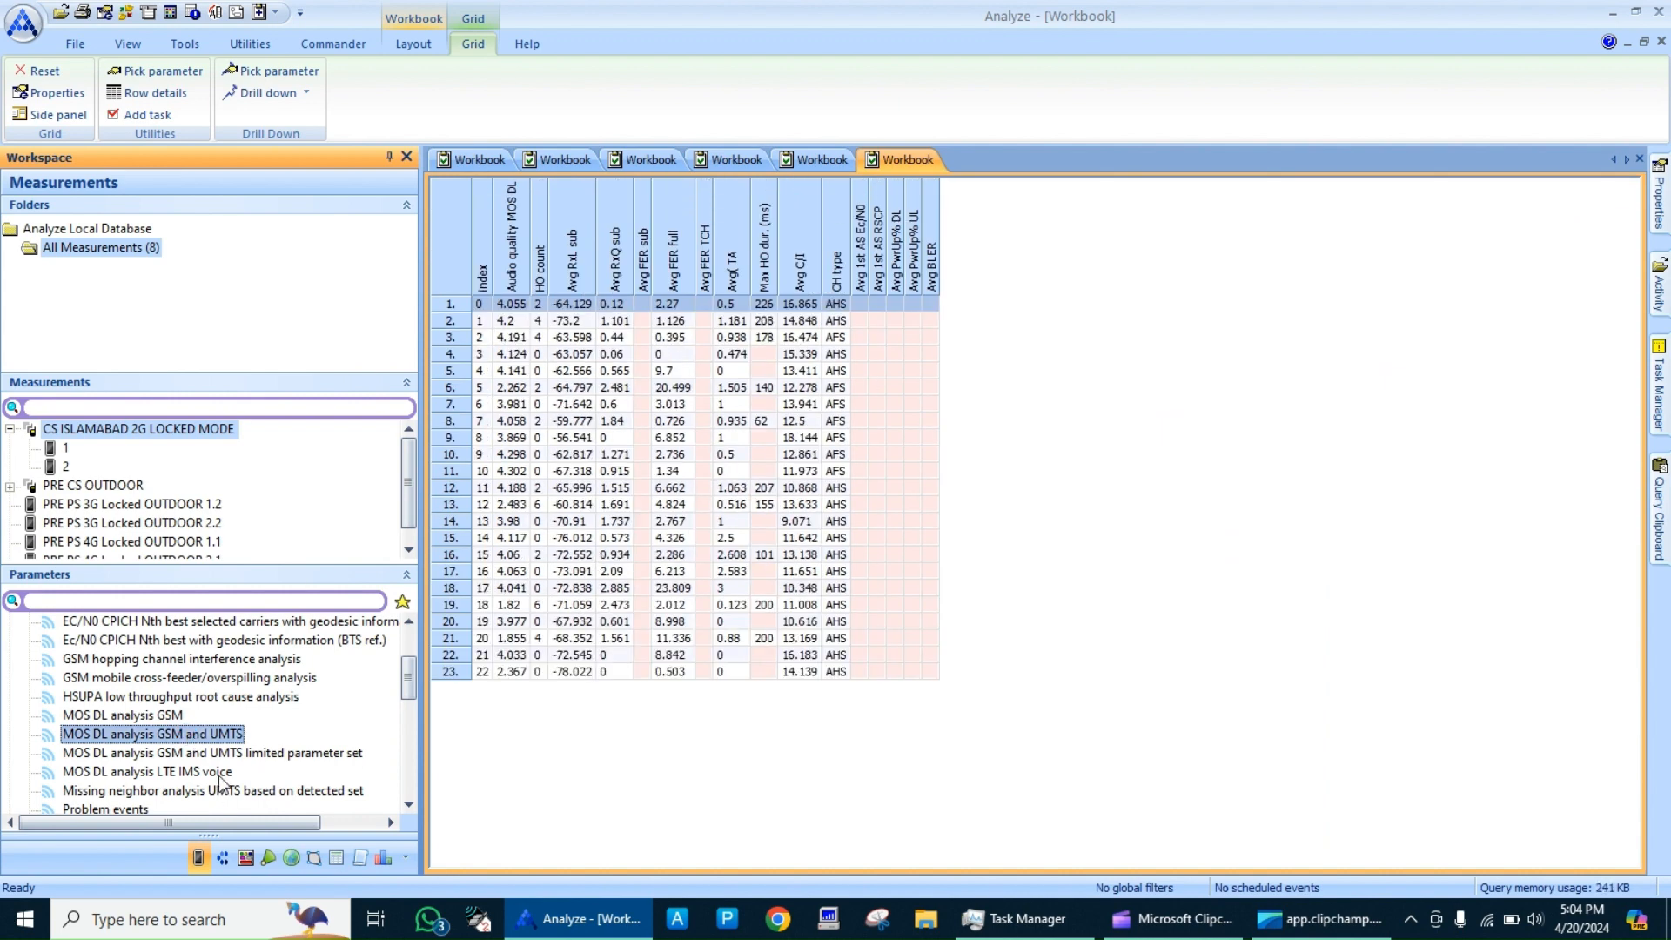
{"action": "double_click", "coordinate": [238, 754]}
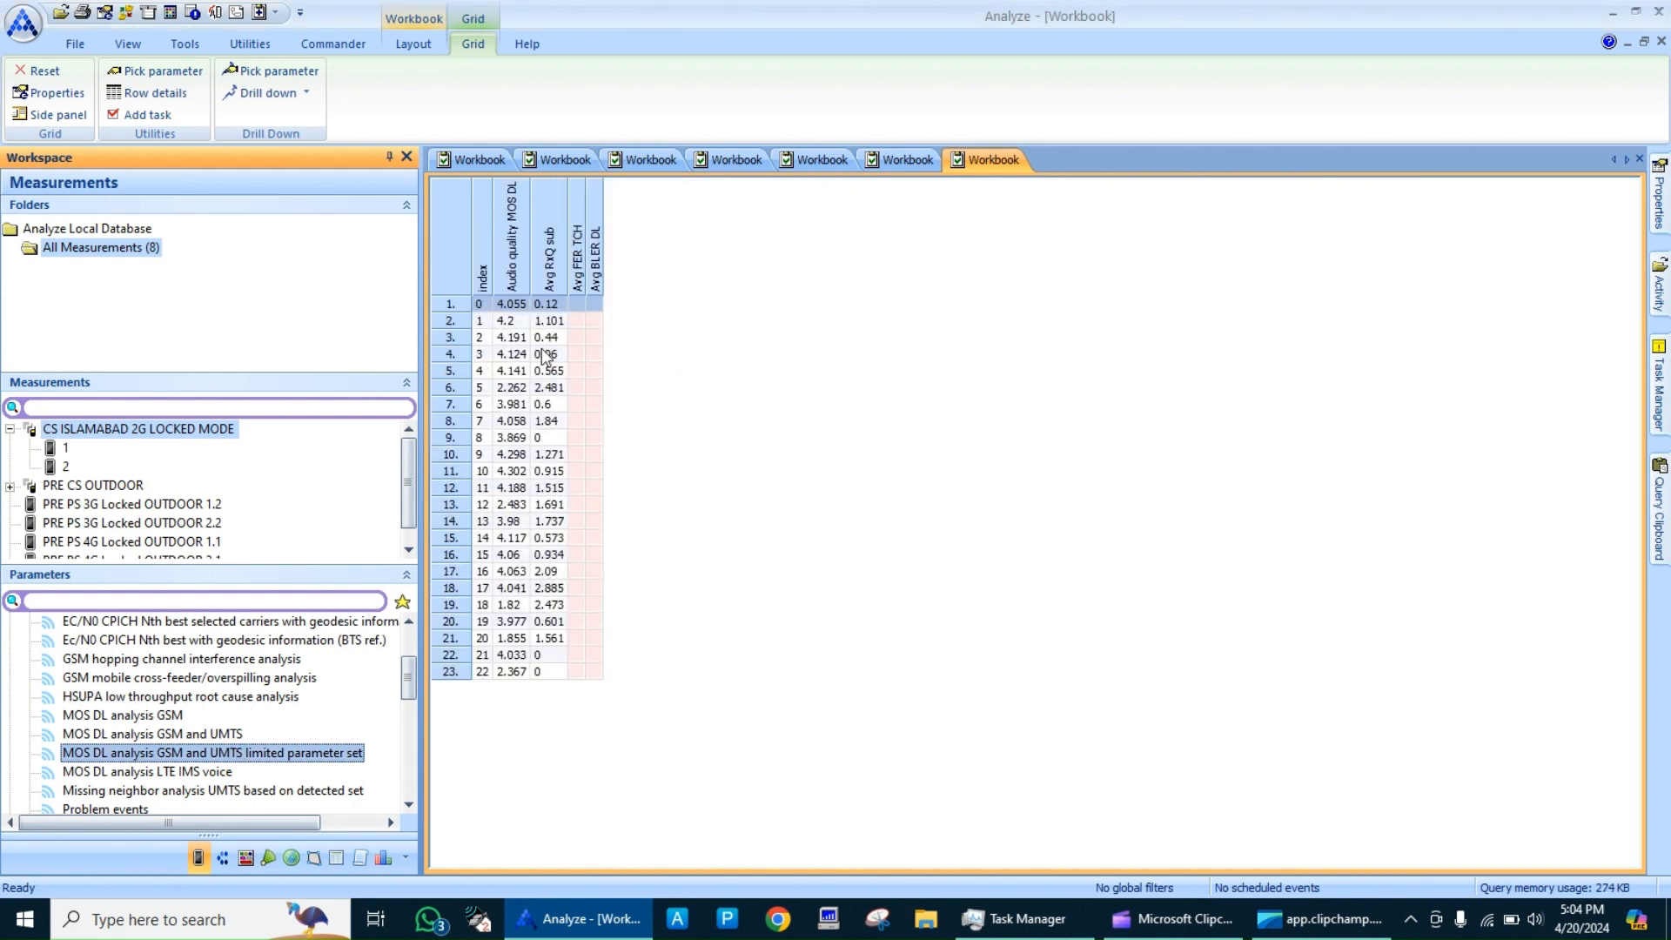
{"action": "double_click", "coordinate": [214, 773]}
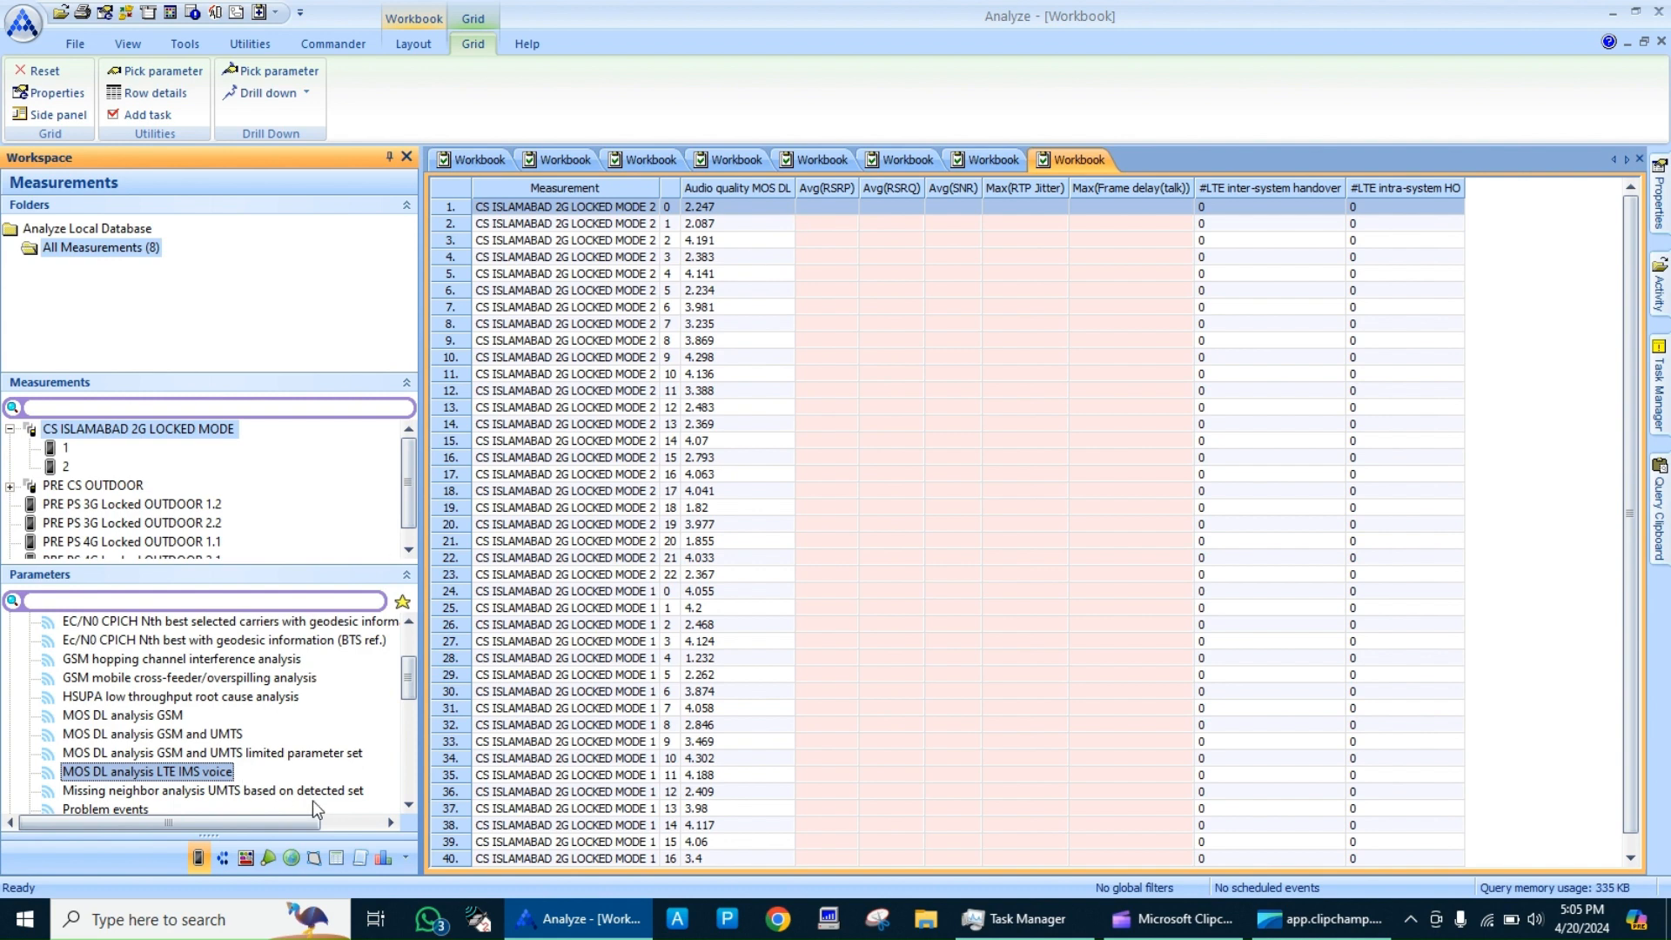
Open Missing neighbor analysis UMTS based on detected set with its default filters of 6 dB maximum difference and 4 s elapsed time
{"action": "left_click", "coordinate": [408, 805]}
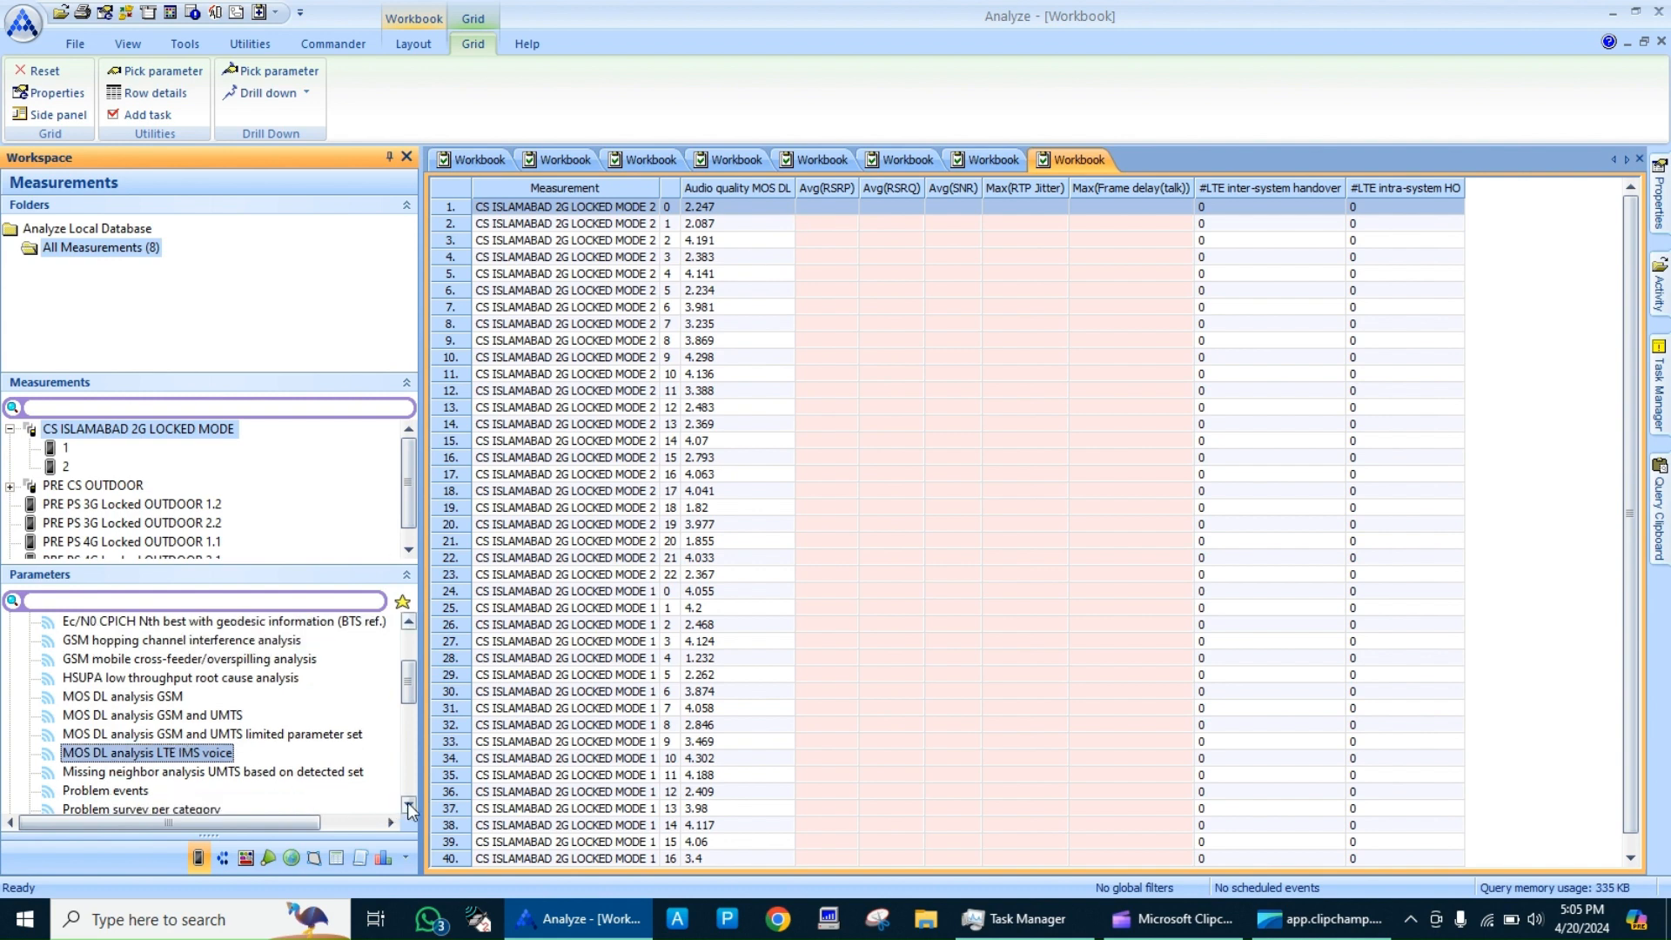
{"action": "double_click", "coordinate": [303, 774]}
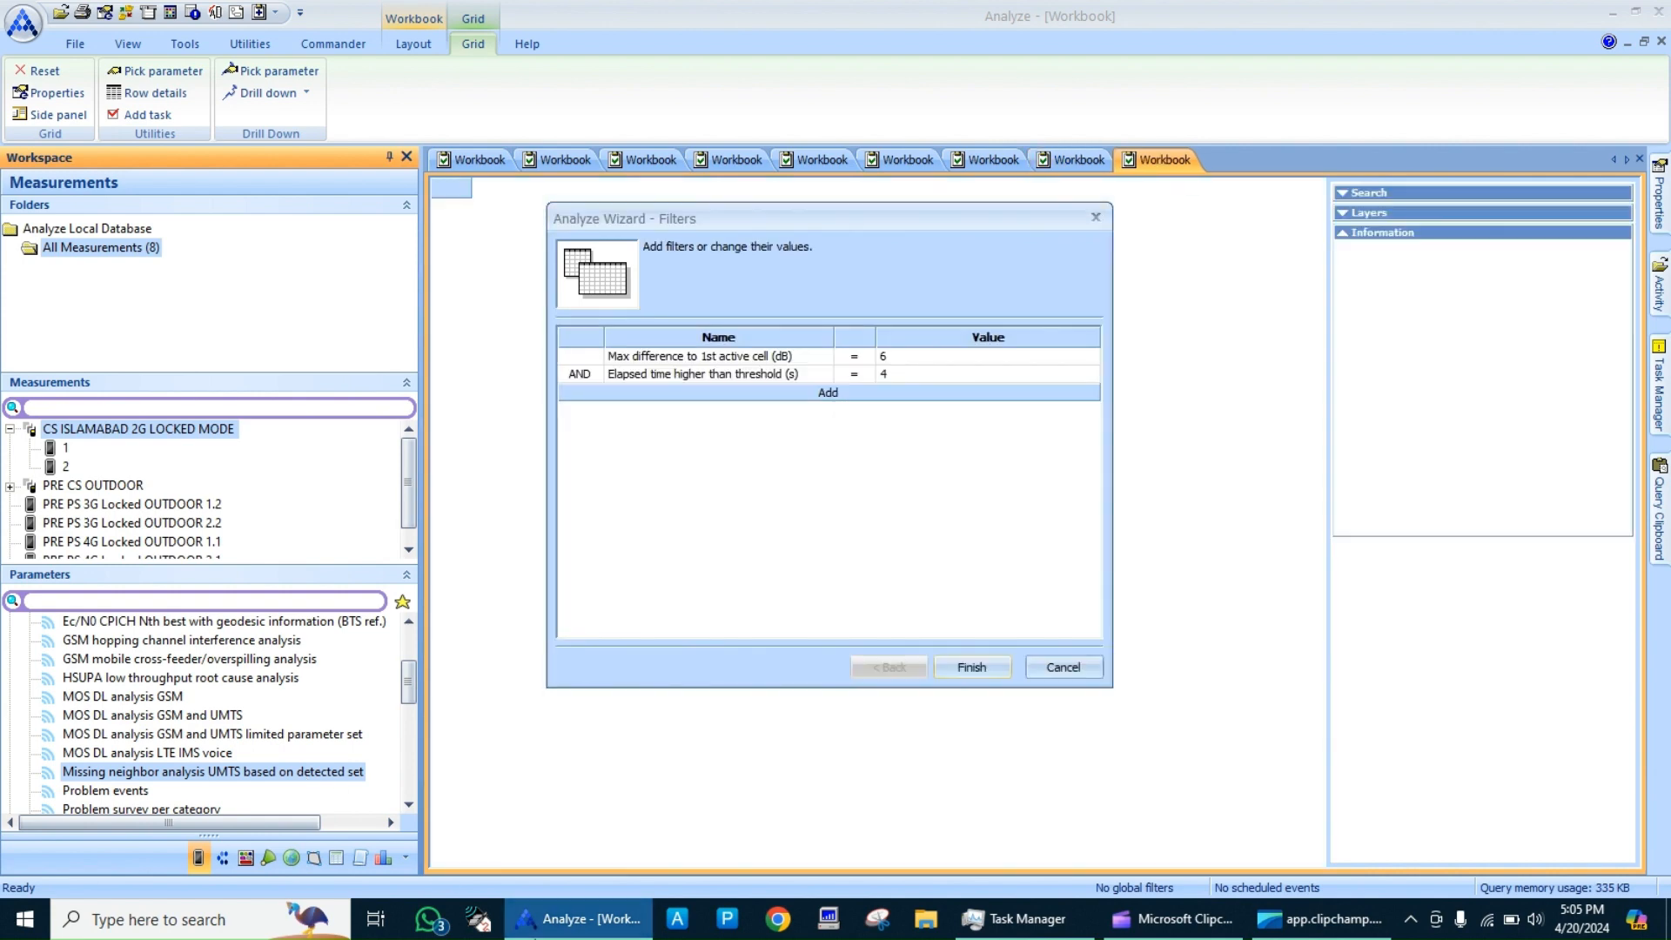
{"action": "left_click", "coordinate": [972, 667]}
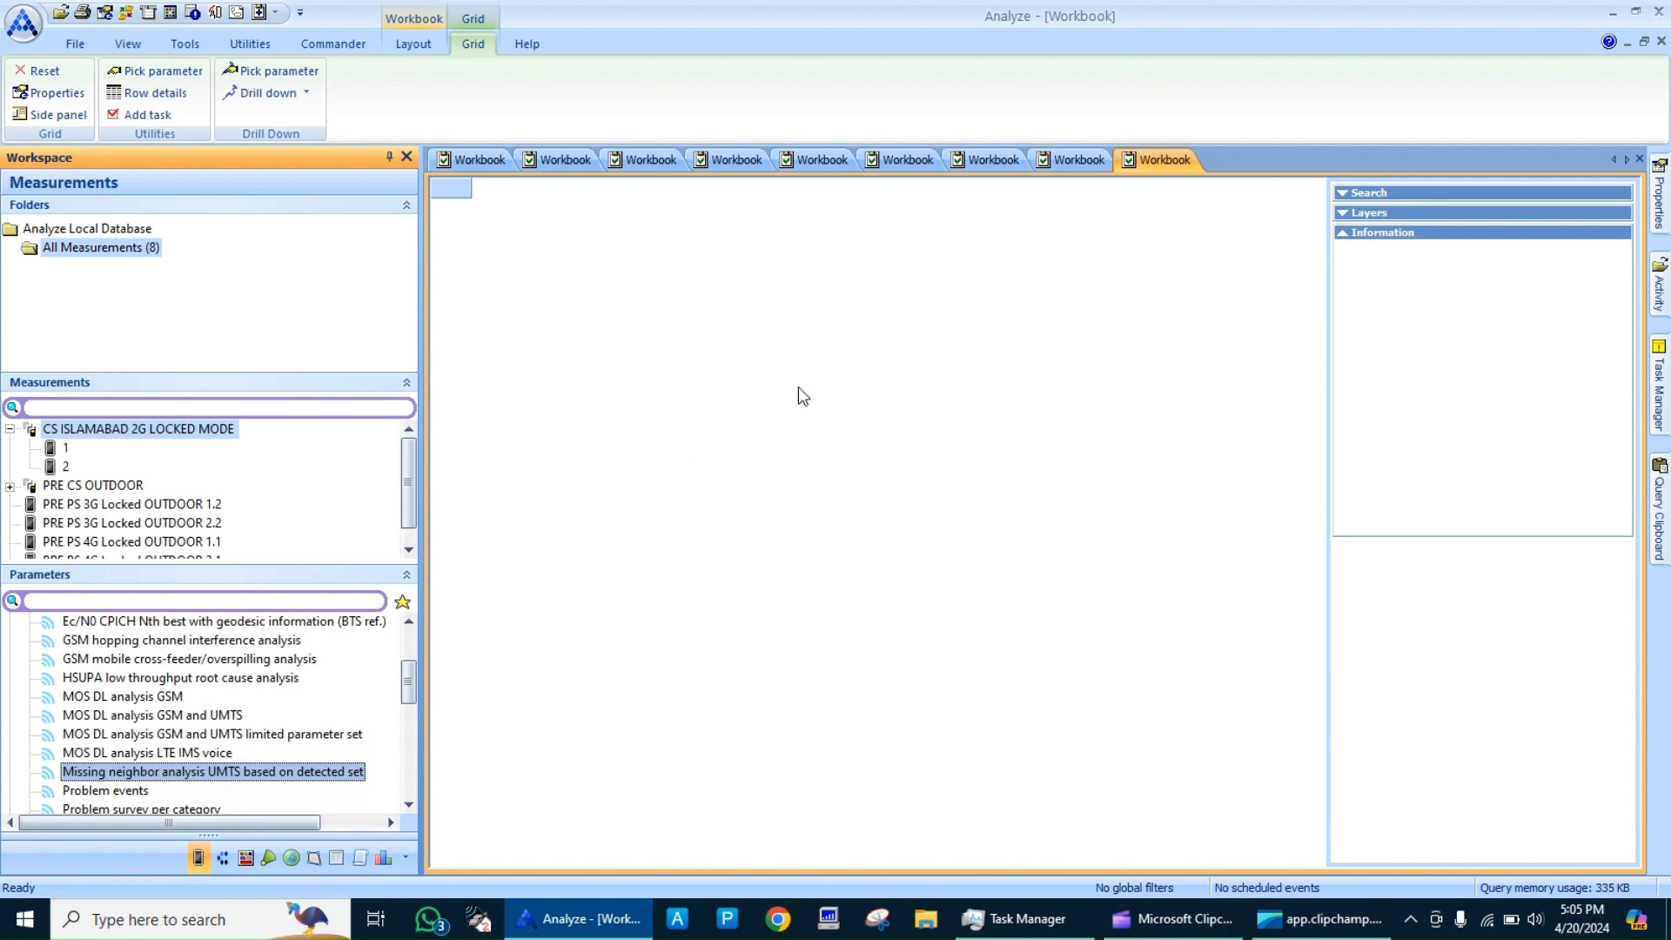
Open the Problem events analysis of the CS ISLAMABAD 2G LOCKED MODE measurement in a new workbook
{"action": "left_click", "coordinate": [408, 806]}
{"action": "left_click", "coordinate": [408, 805]}
{"action": "left_click", "coordinate": [408, 806]}
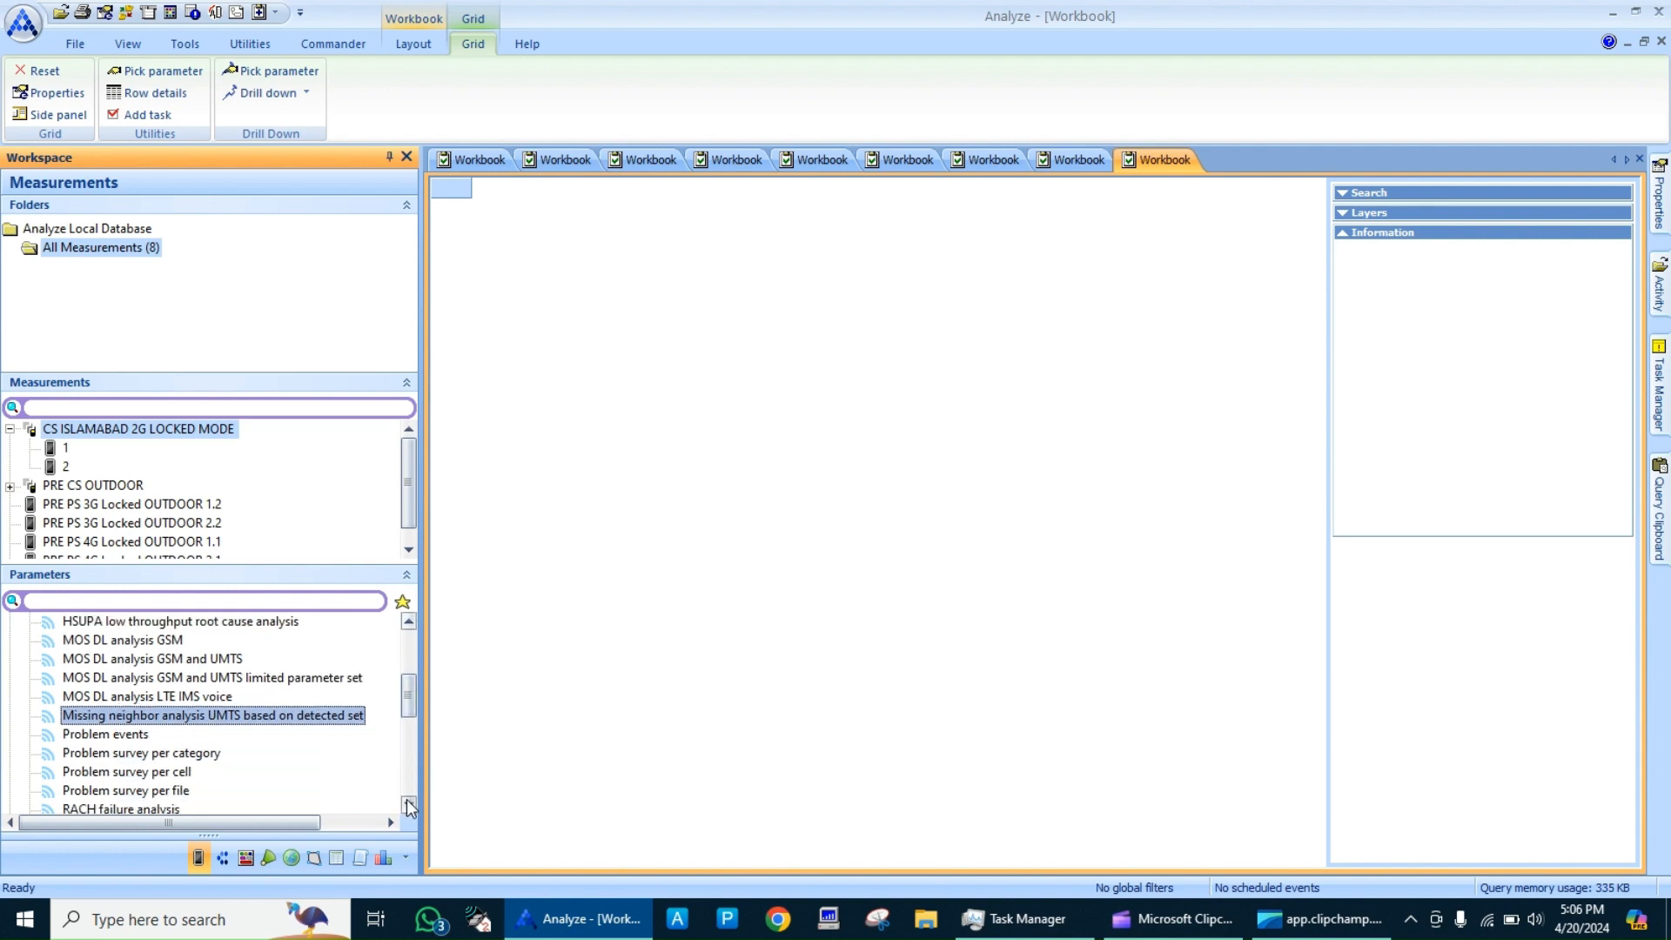
{"action": "left_click", "coordinate": [408, 806]}
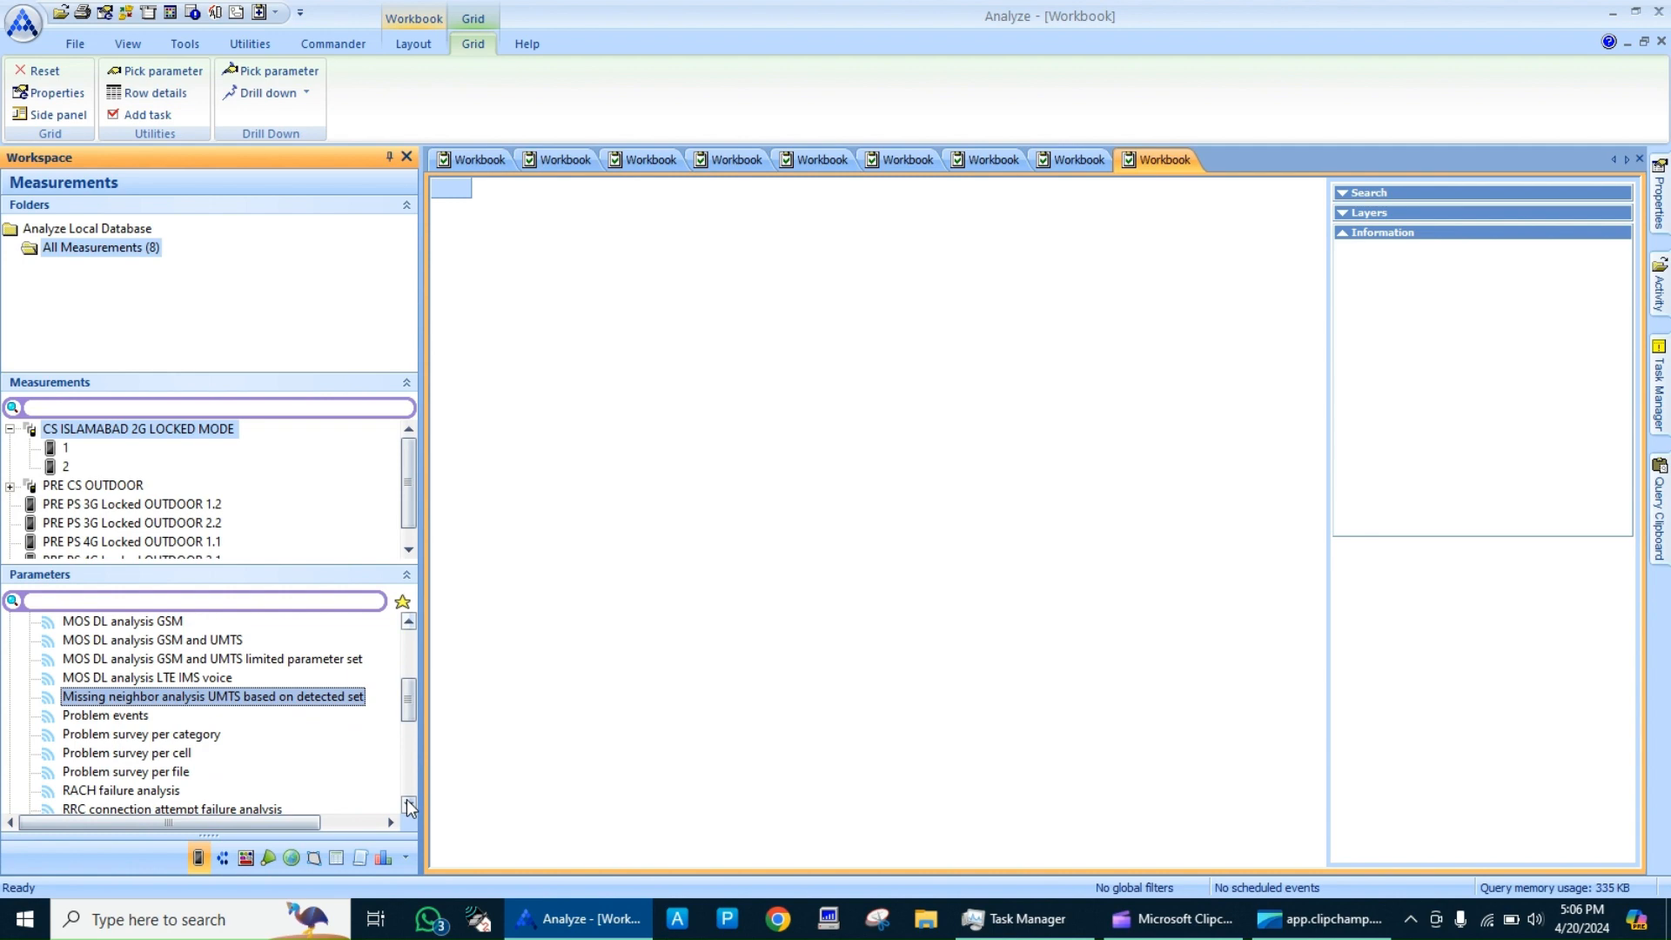
{"action": "left_click", "coordinate": [408, 806]}
{"action": "left_click", "coordinate": [409, 805]}
{"action": "double_click", "coordinate": [131, 680]}
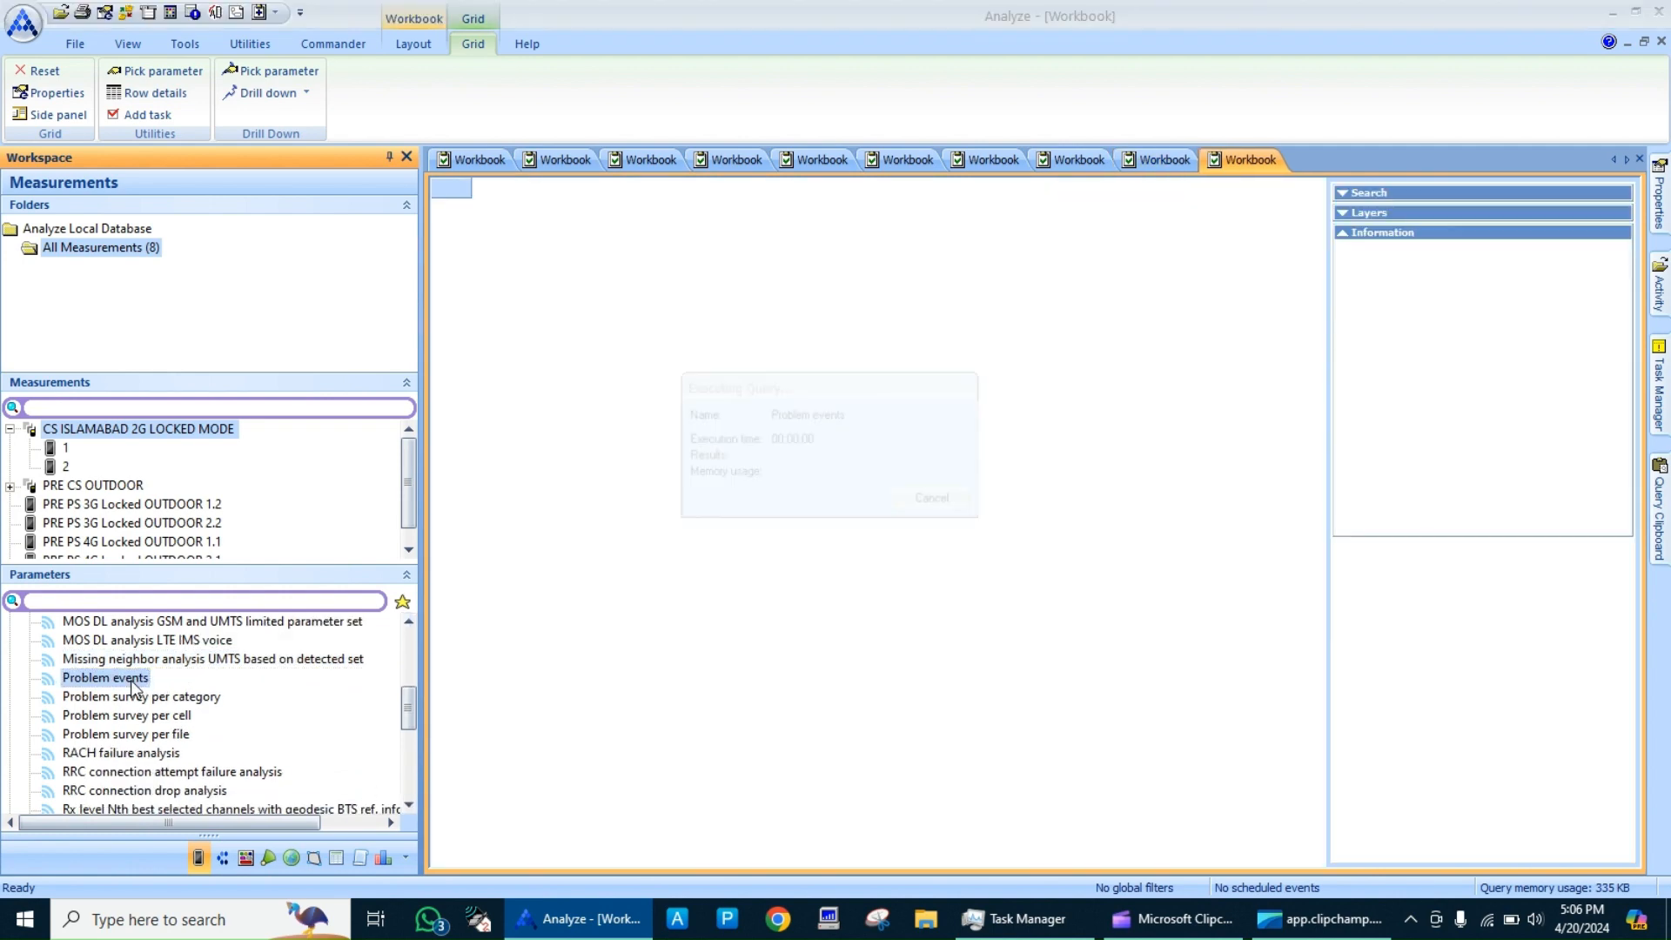
Open Problem survey per category as a graph and again as a grid, both with the call connected trigger point Alerting
{"action": "double_click", "coordinate": [145, 698]}
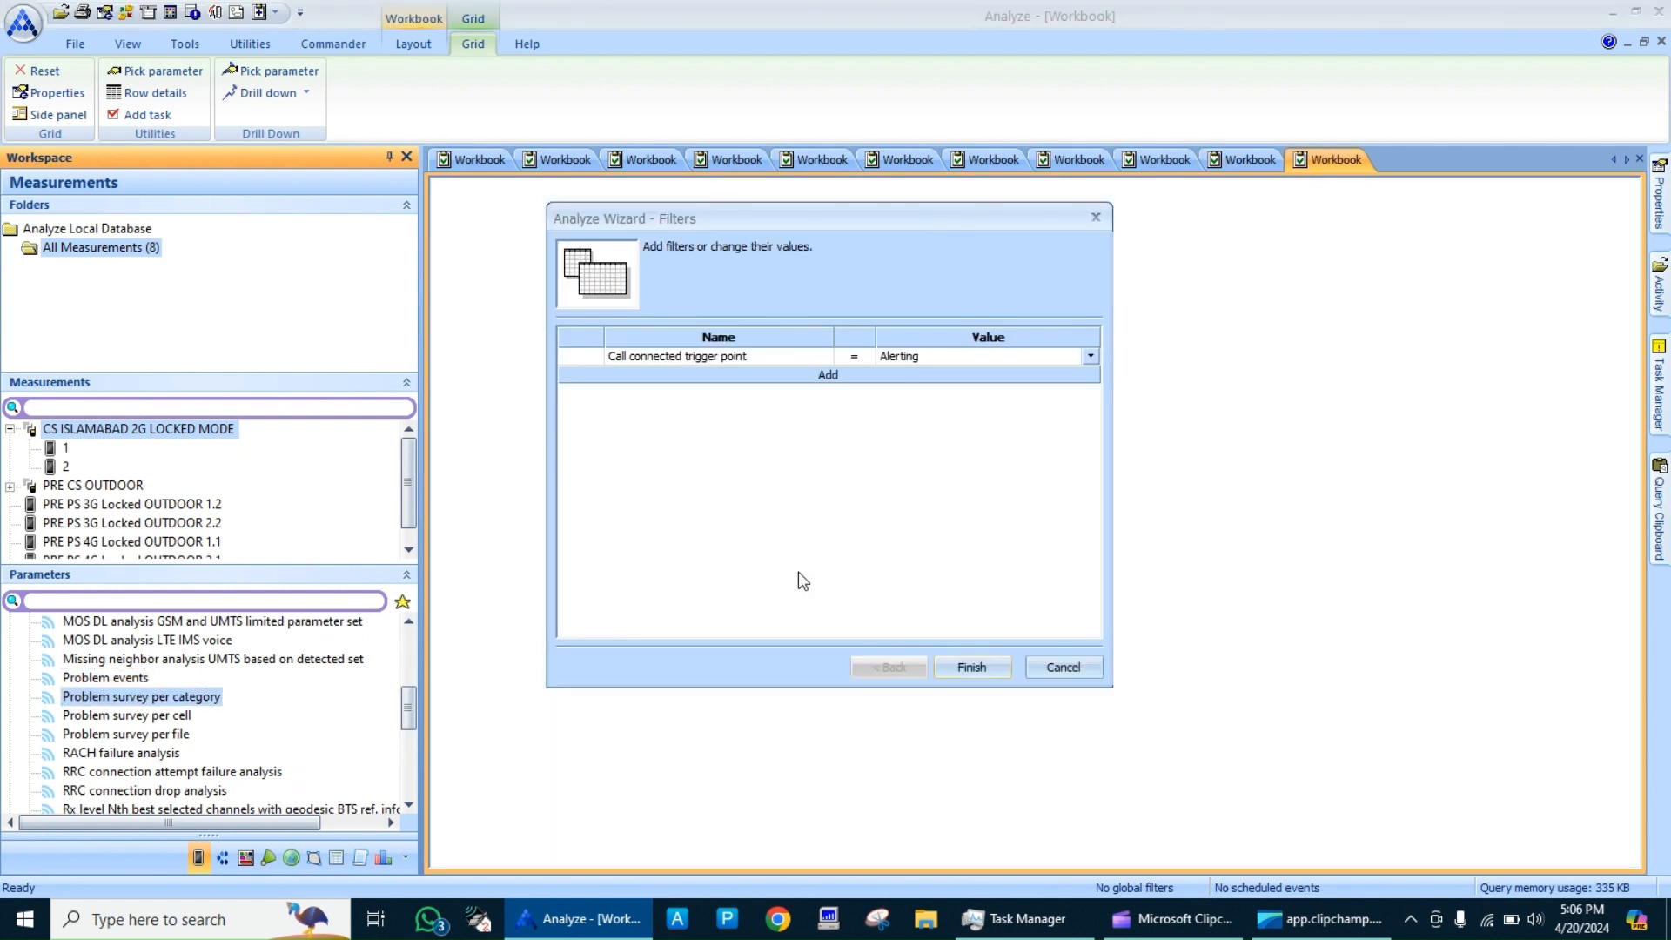
{"action": "left_click", "coordinate": [985, 667]}
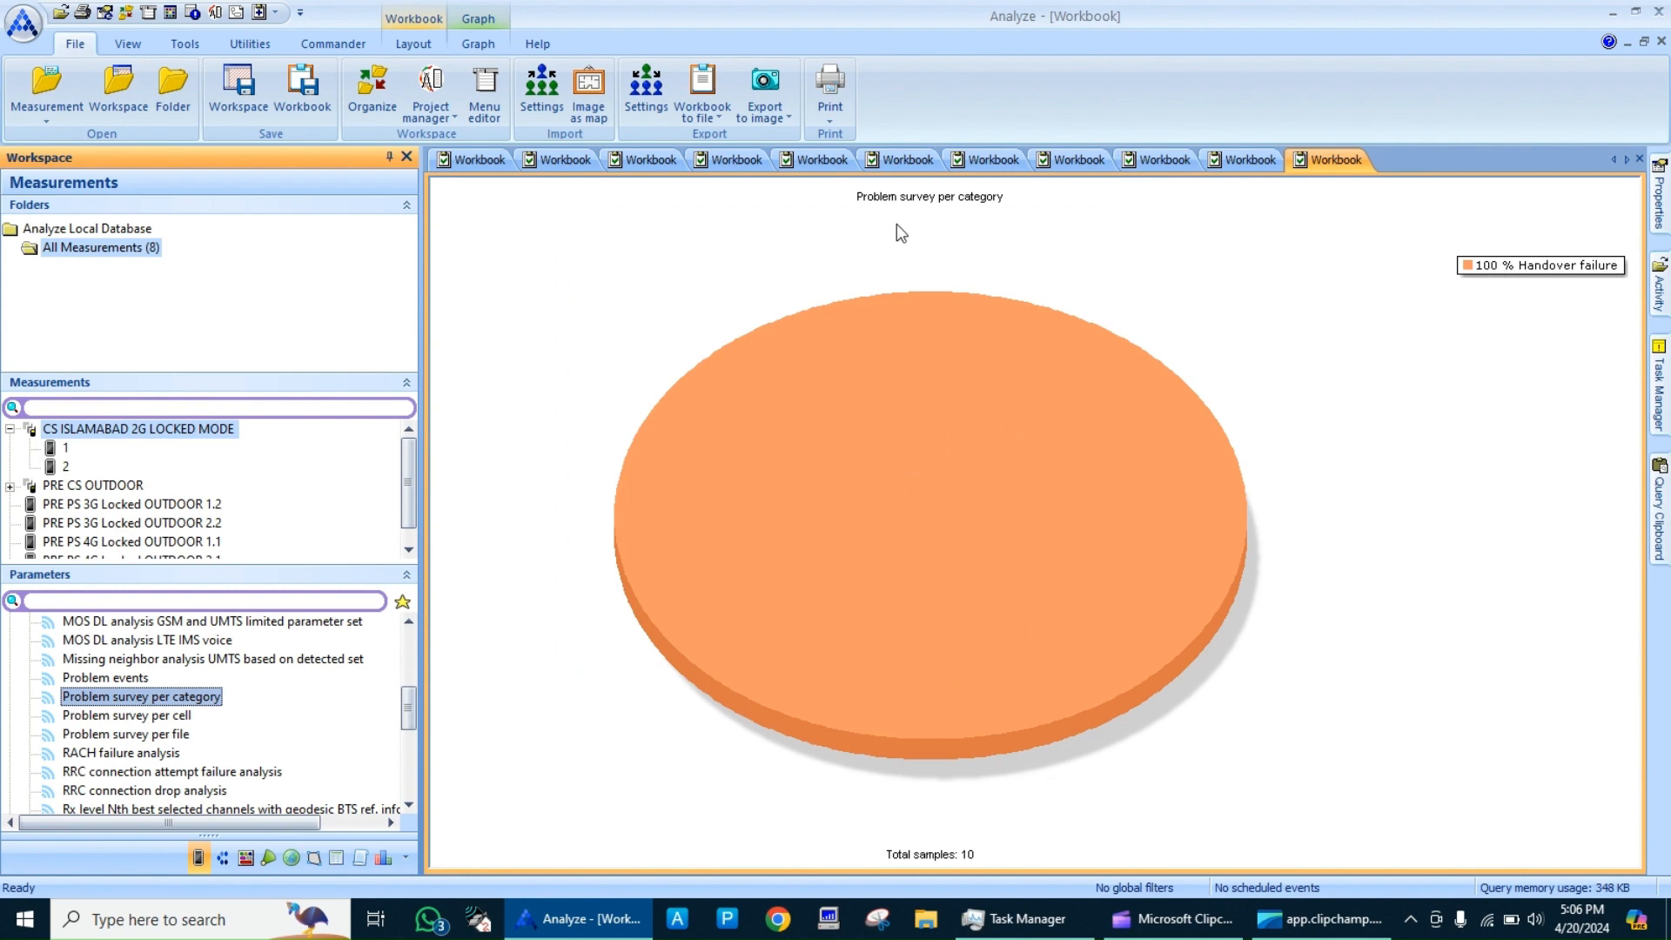
{"action": "right_click", "coordinate": [179, 696]}
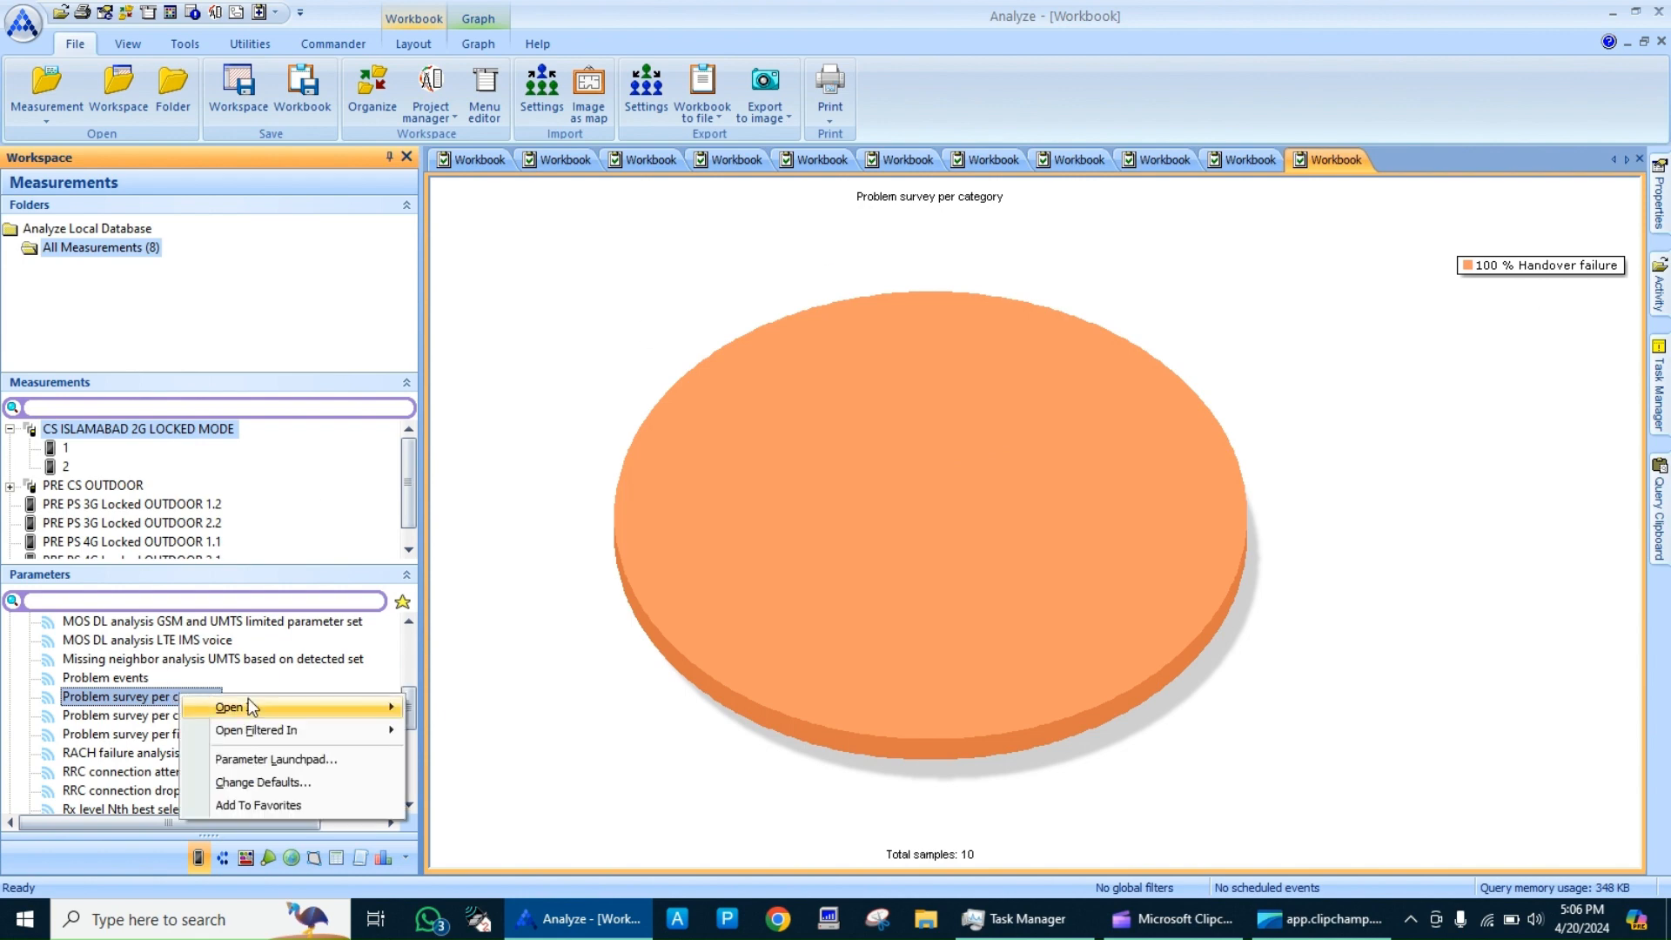
{"action": "mouse_move", "coordinate": [248, 707]}
{"action": "left_click", "coordinate": [494, 758]}
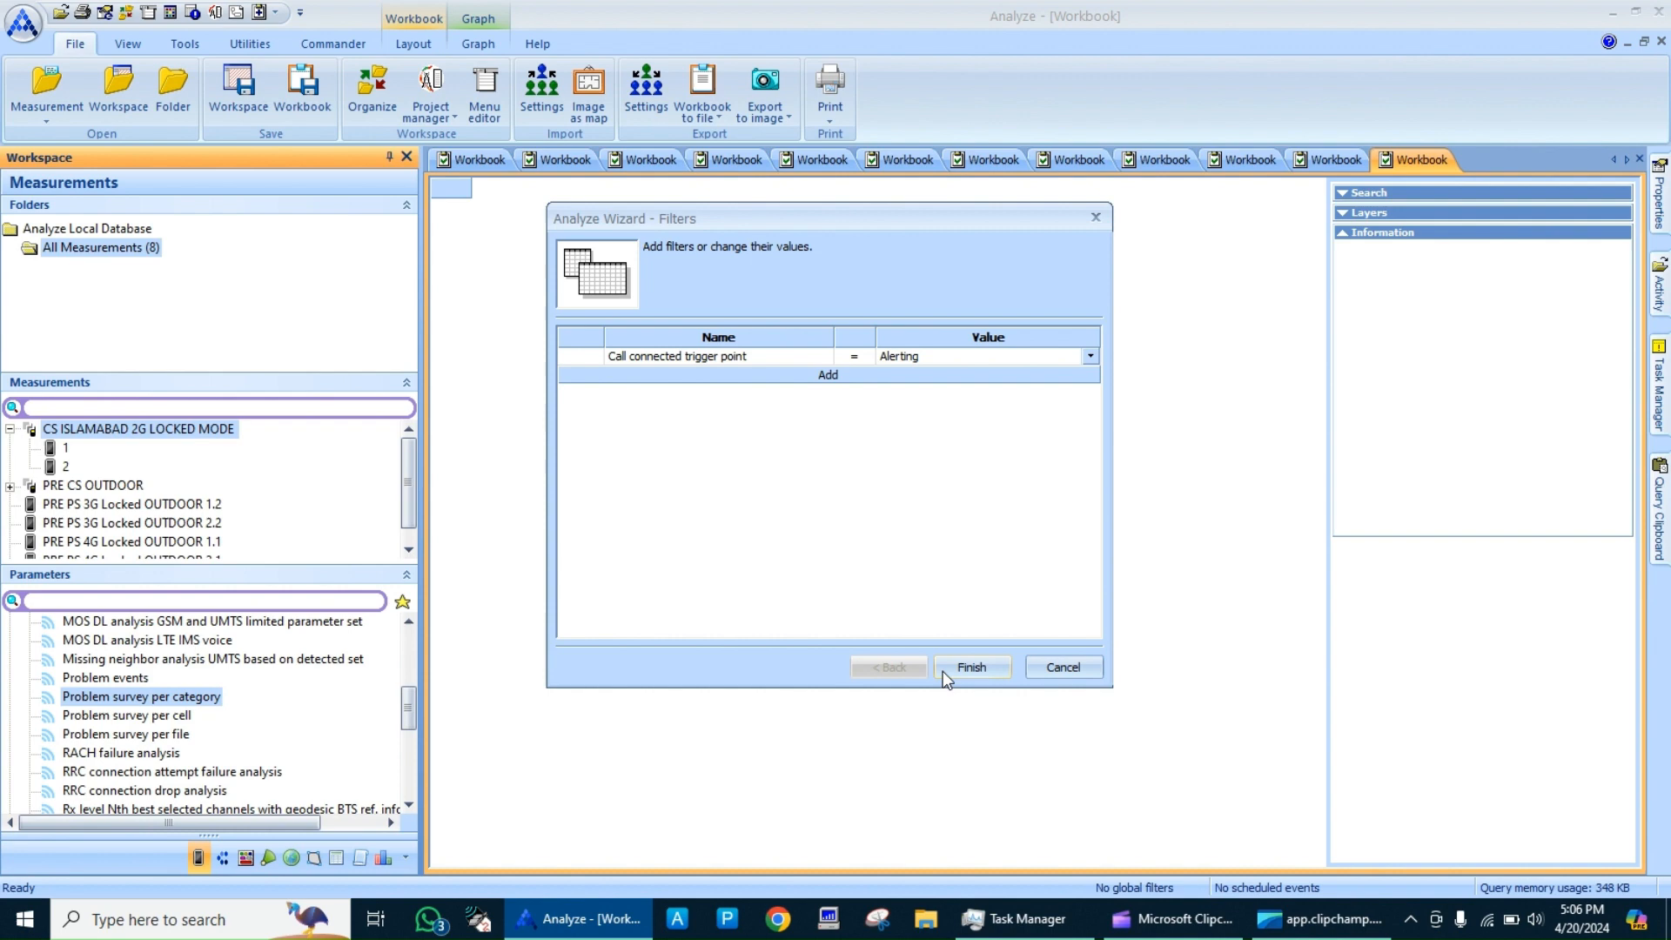
{"action": "left_click", "coordinate": [985, 670]}
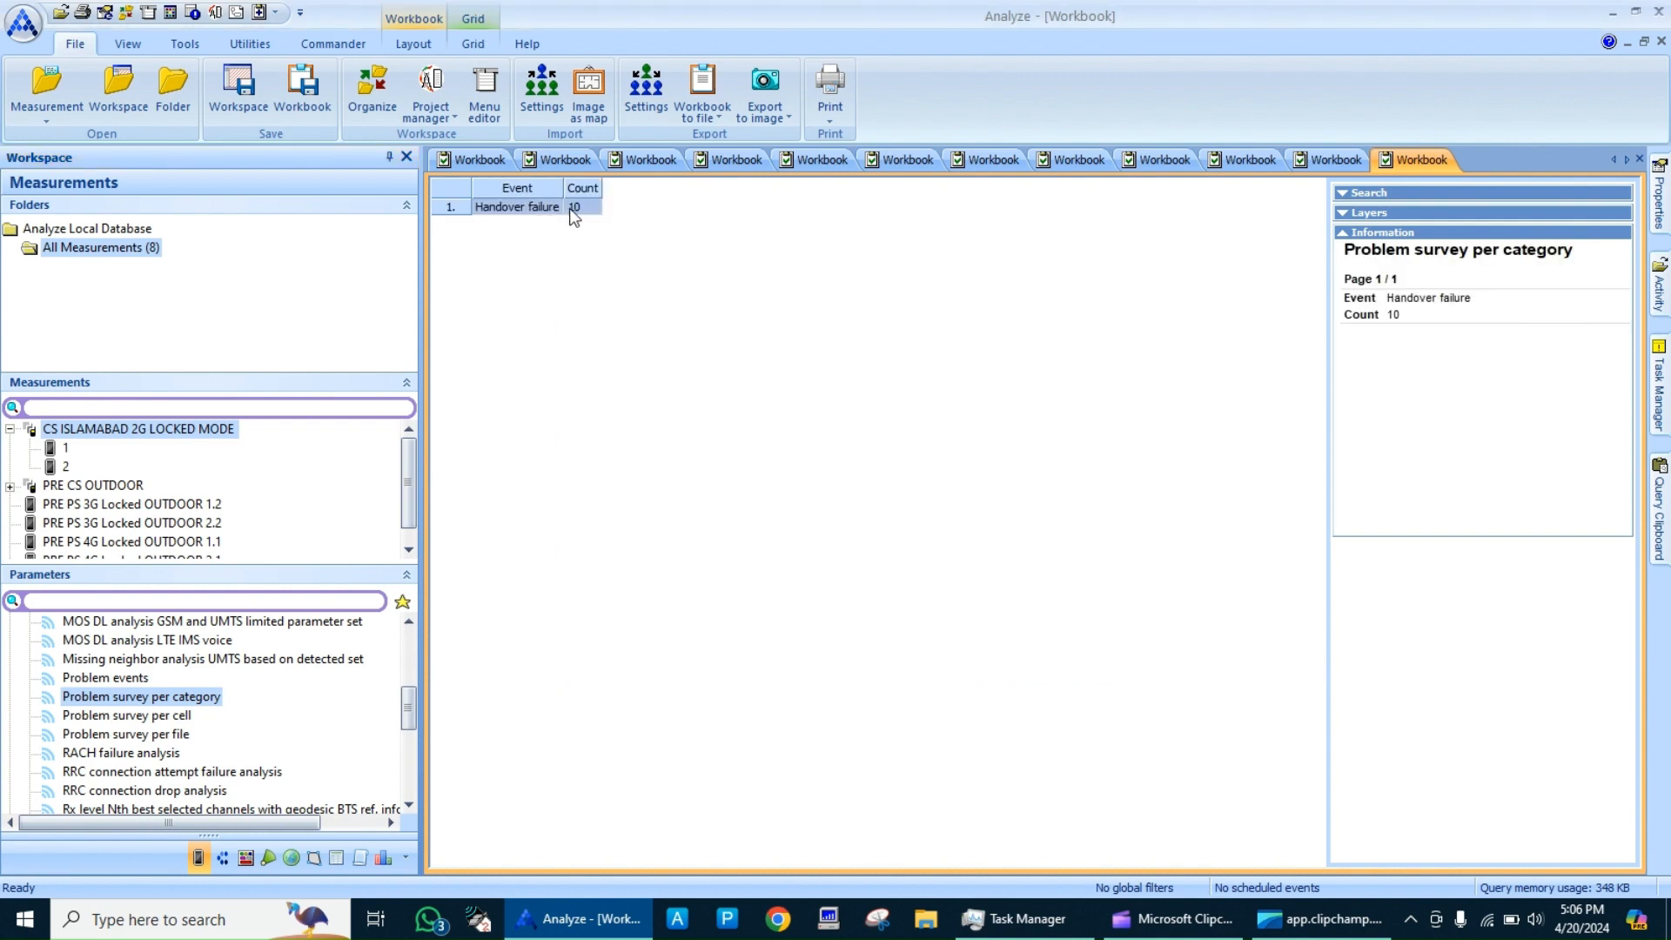
Open Problem survey per cell and Problem survey per file in workbooks, and revisit the per-cell and per-category grids
{"action": "double_click", "coordinate": [179, 719]}
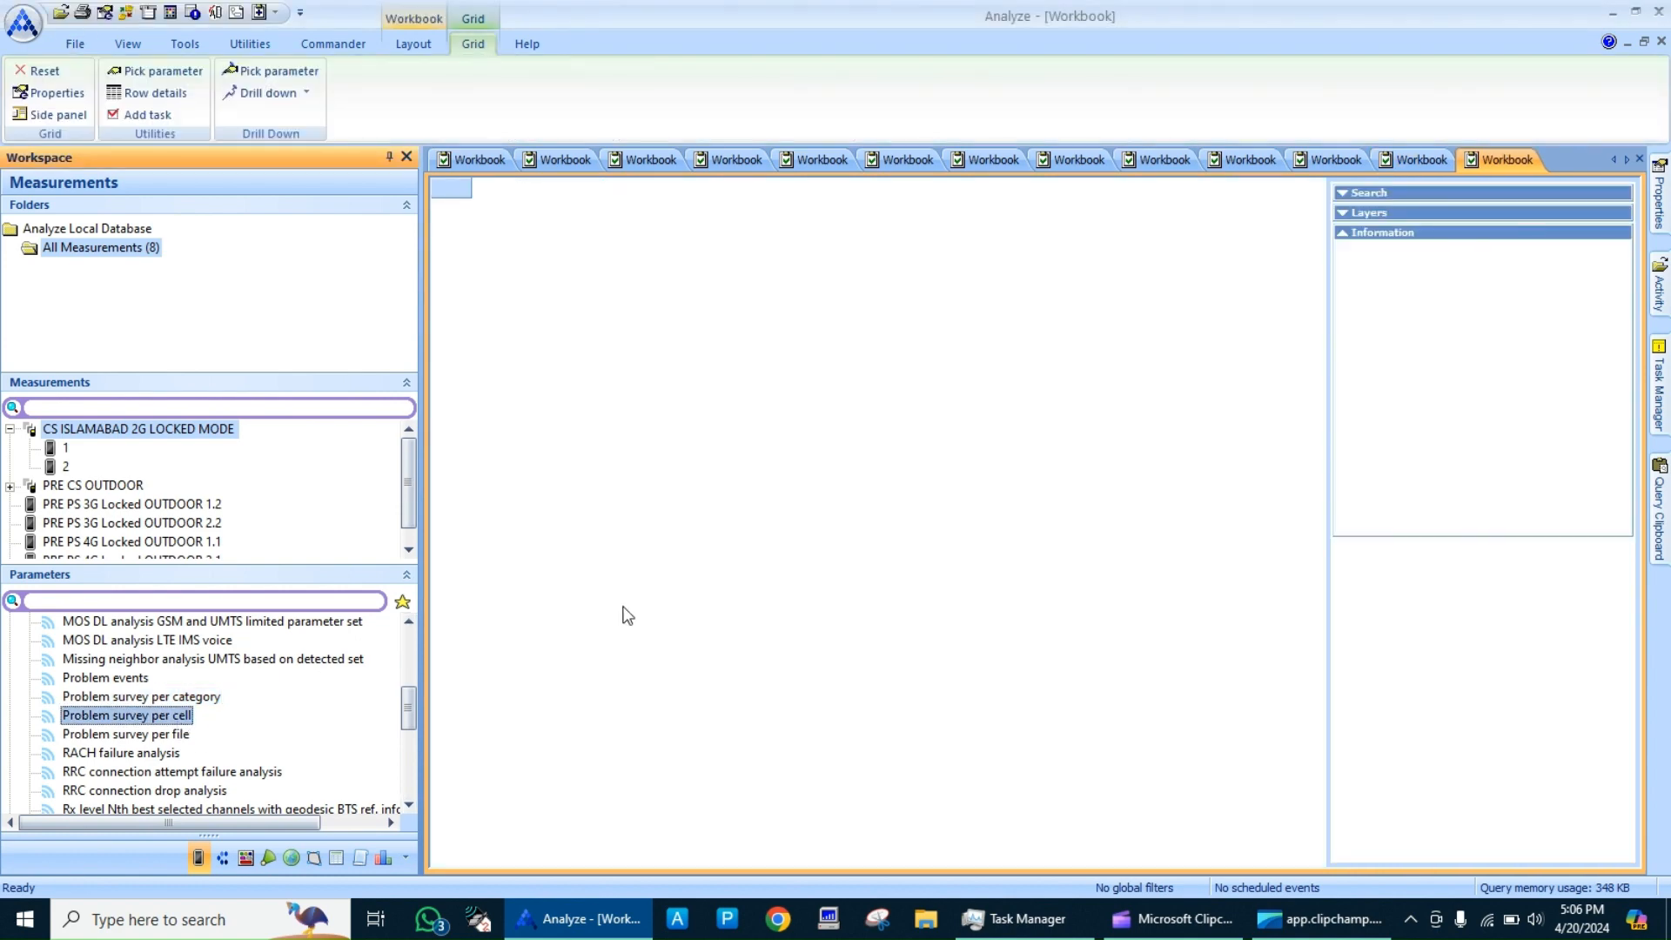
{"action": "double_click", "coordinate": [179, 738]}
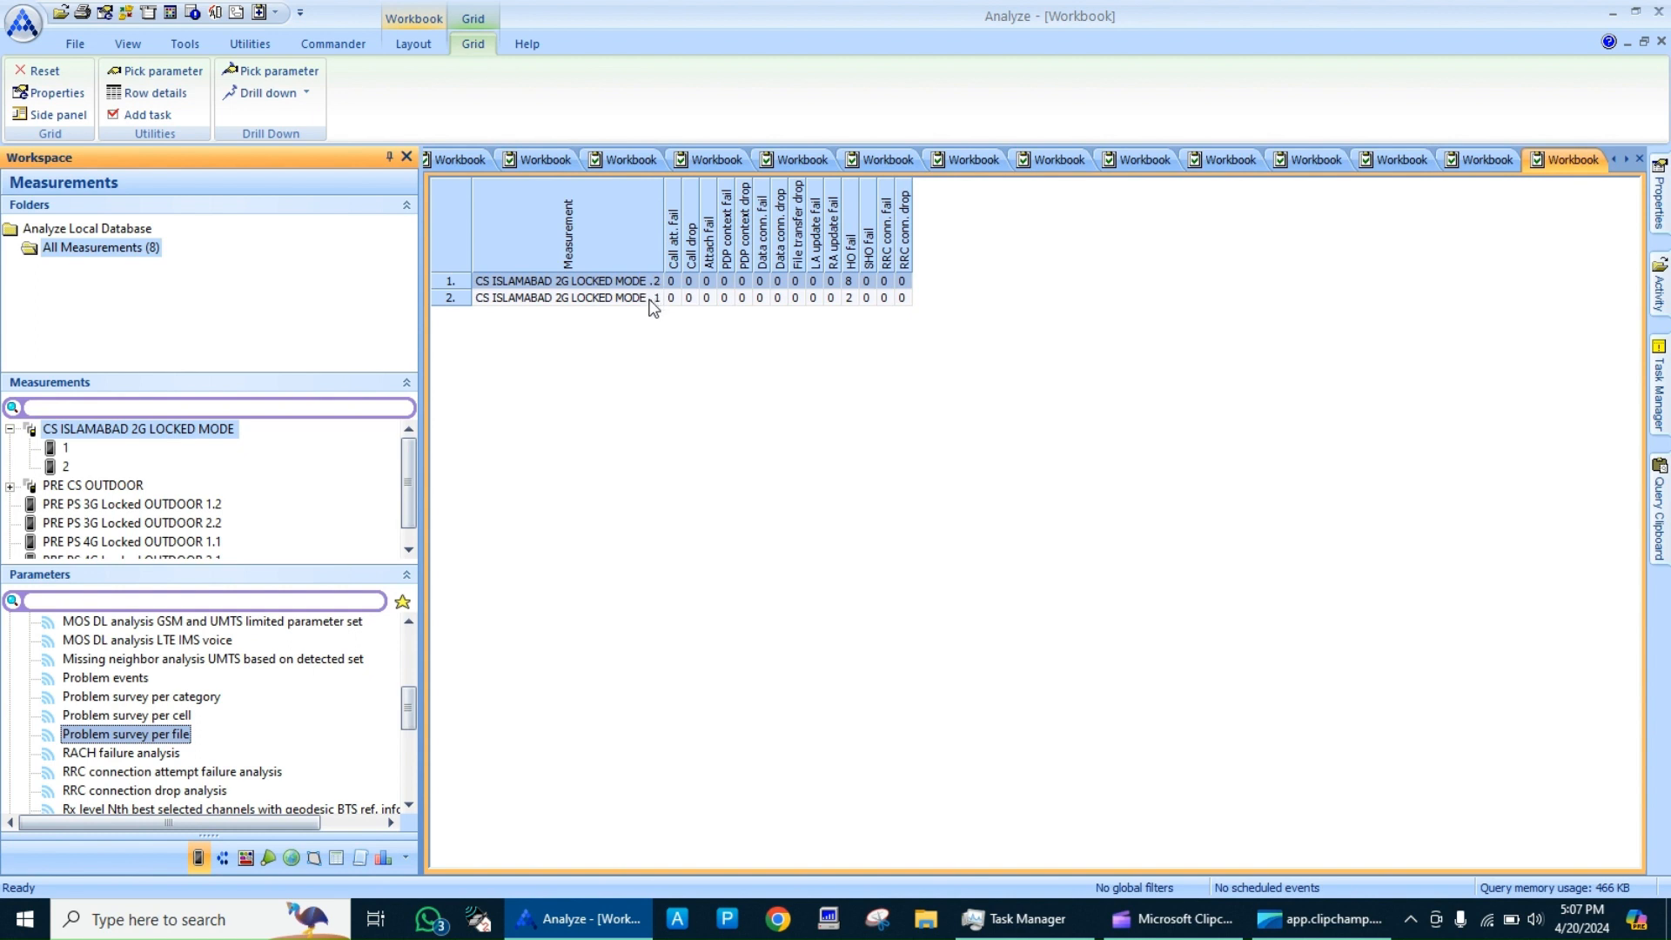
{"action": "left_click", "coordinate": [1443, 163]}
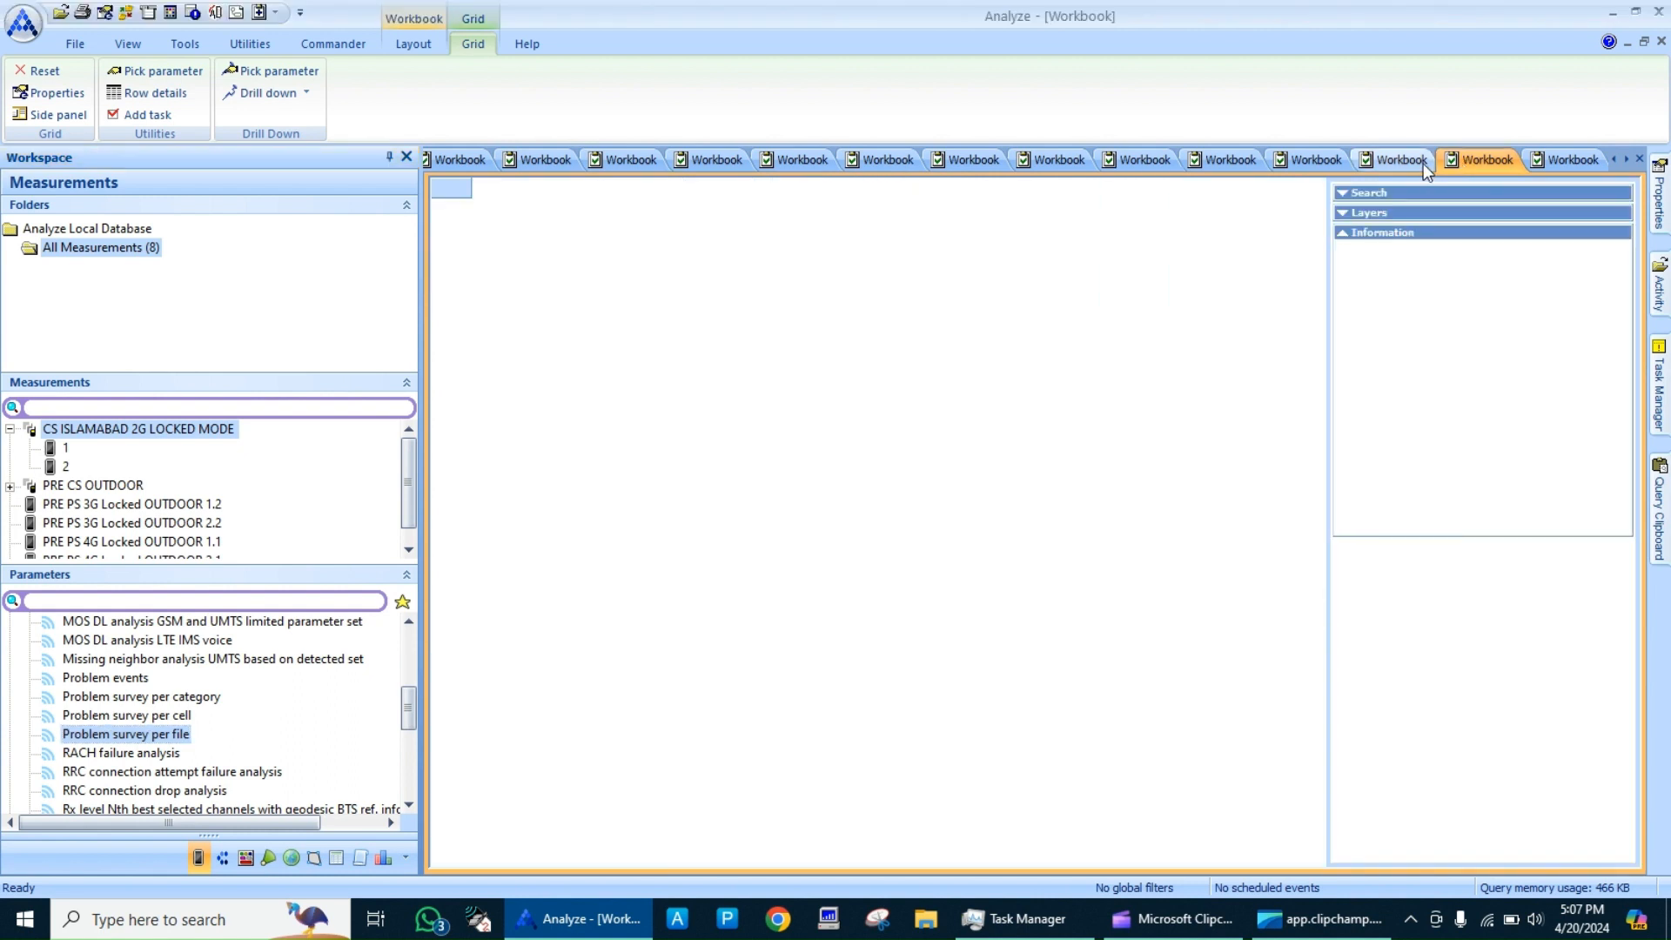
{"action": "left_click", "coordinate": [1401, 162]}
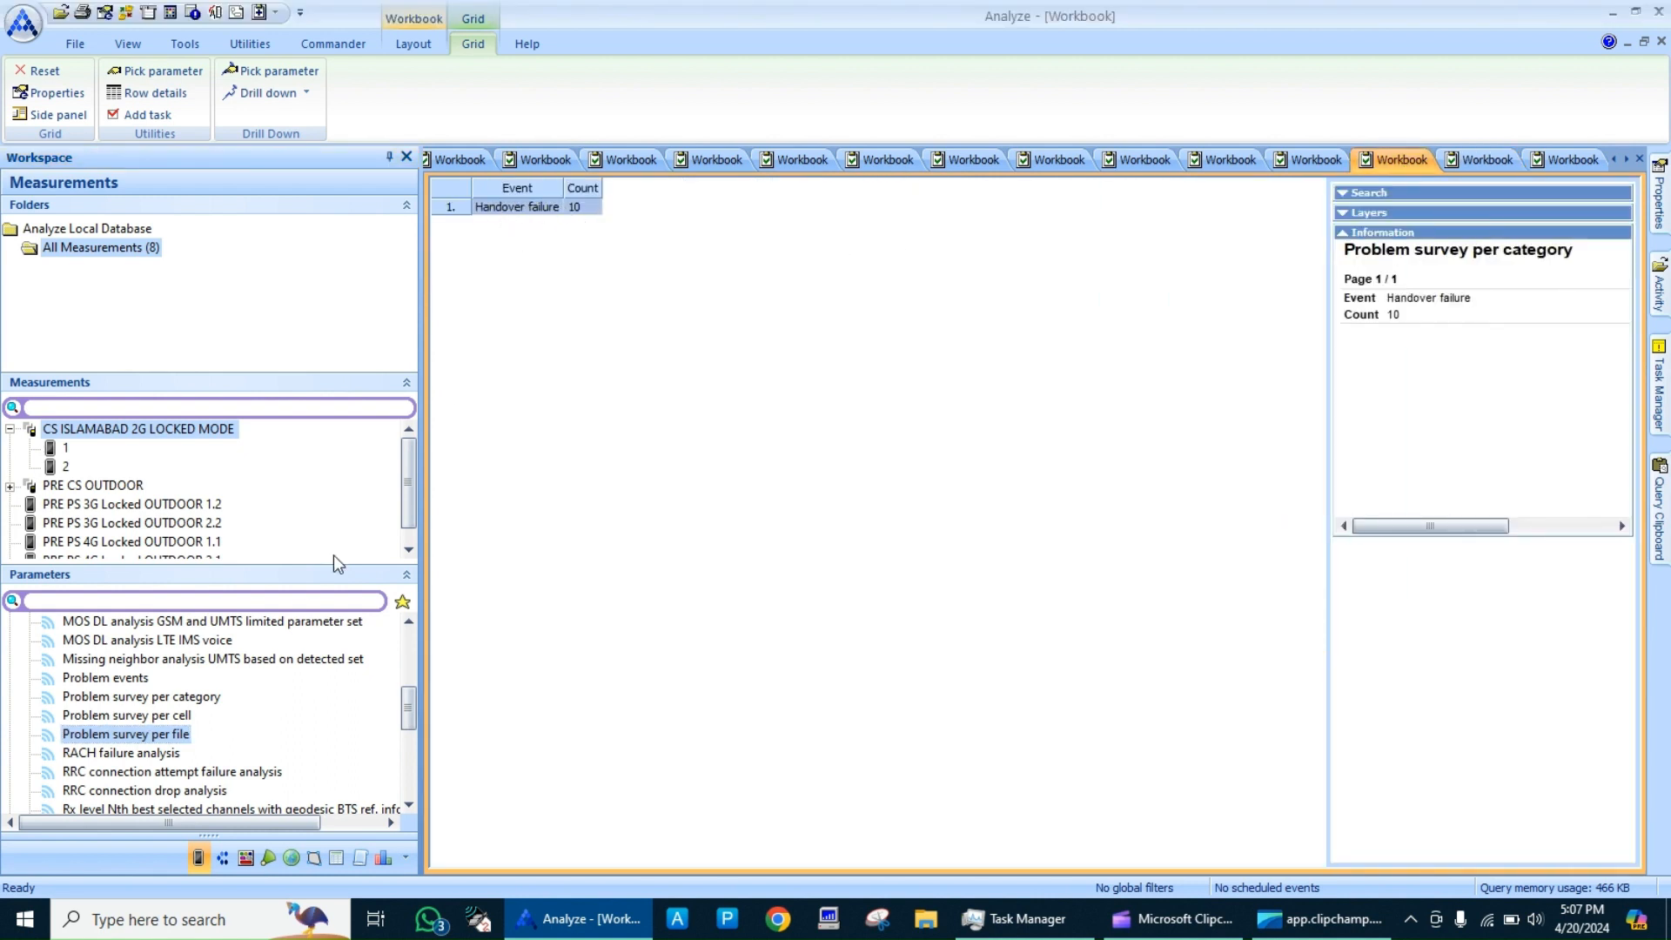
Open the RACH failure, RRC connection attempt failure and RRC connection drop analyses, keeping the drop thresholds of -100 dBm RSCP and -10 dB Ec/N0
{"action": "double_click", "coordinate": [170, 754]}
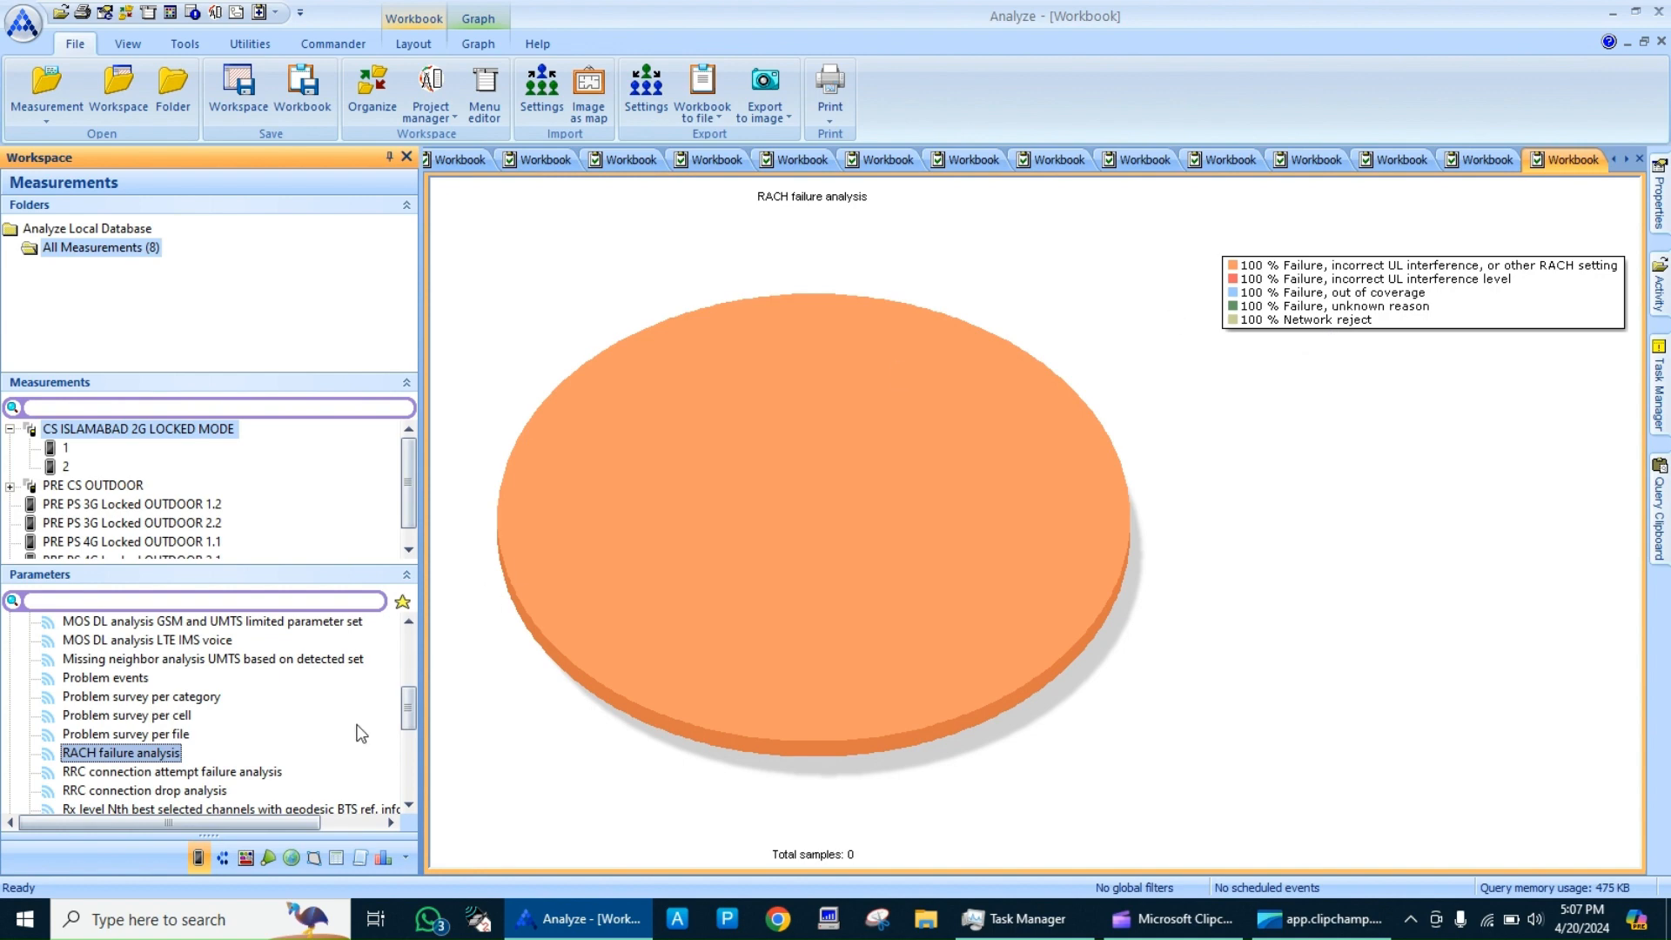
{"action": "double_click", "coordinate": [157, 771]}
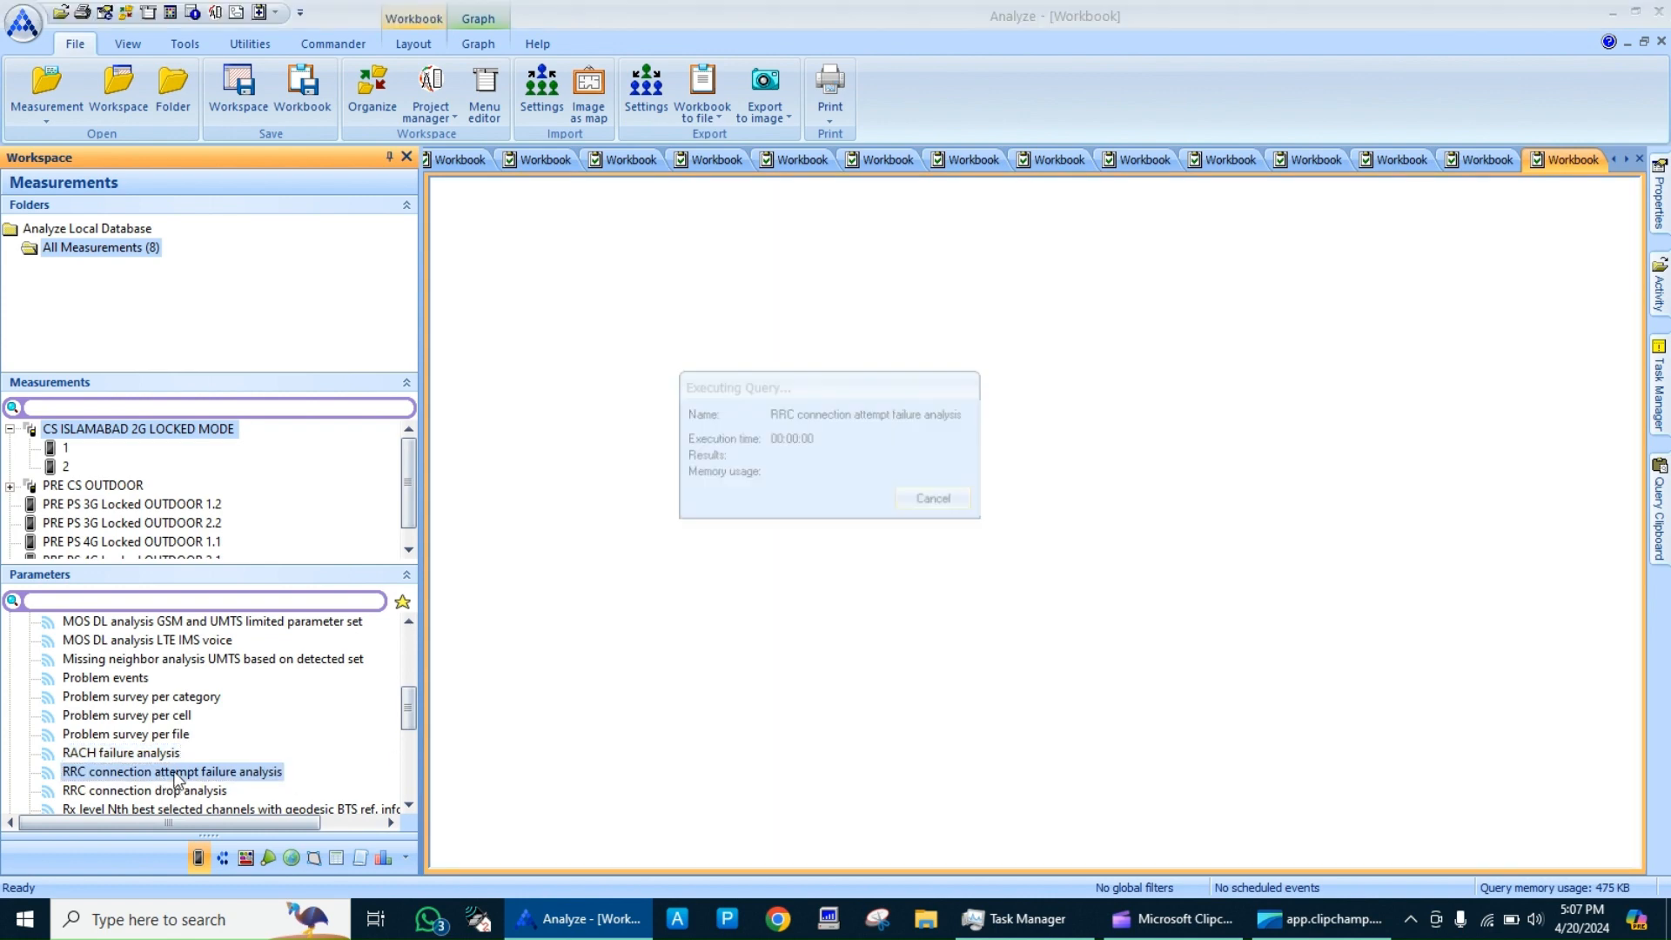
{"action": "scroll", "coordinate": [409, 807], "scroll_direction": "down", "scroll_amount": 2}
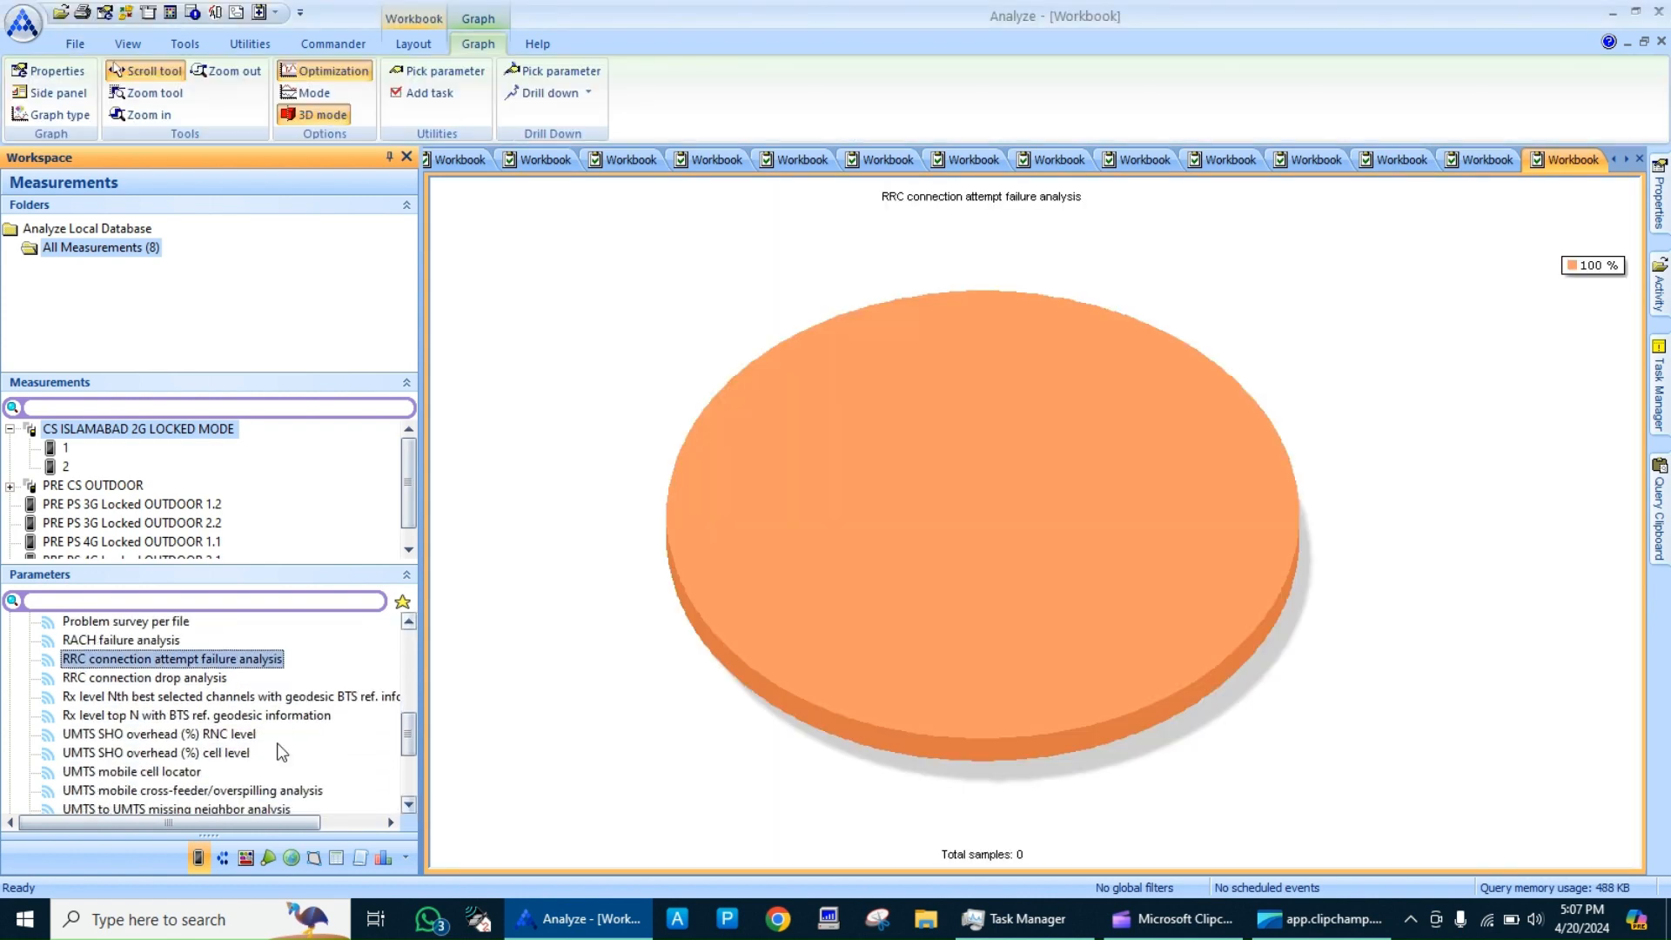
{"action": "double_click", "coordinate": [175, 680]}
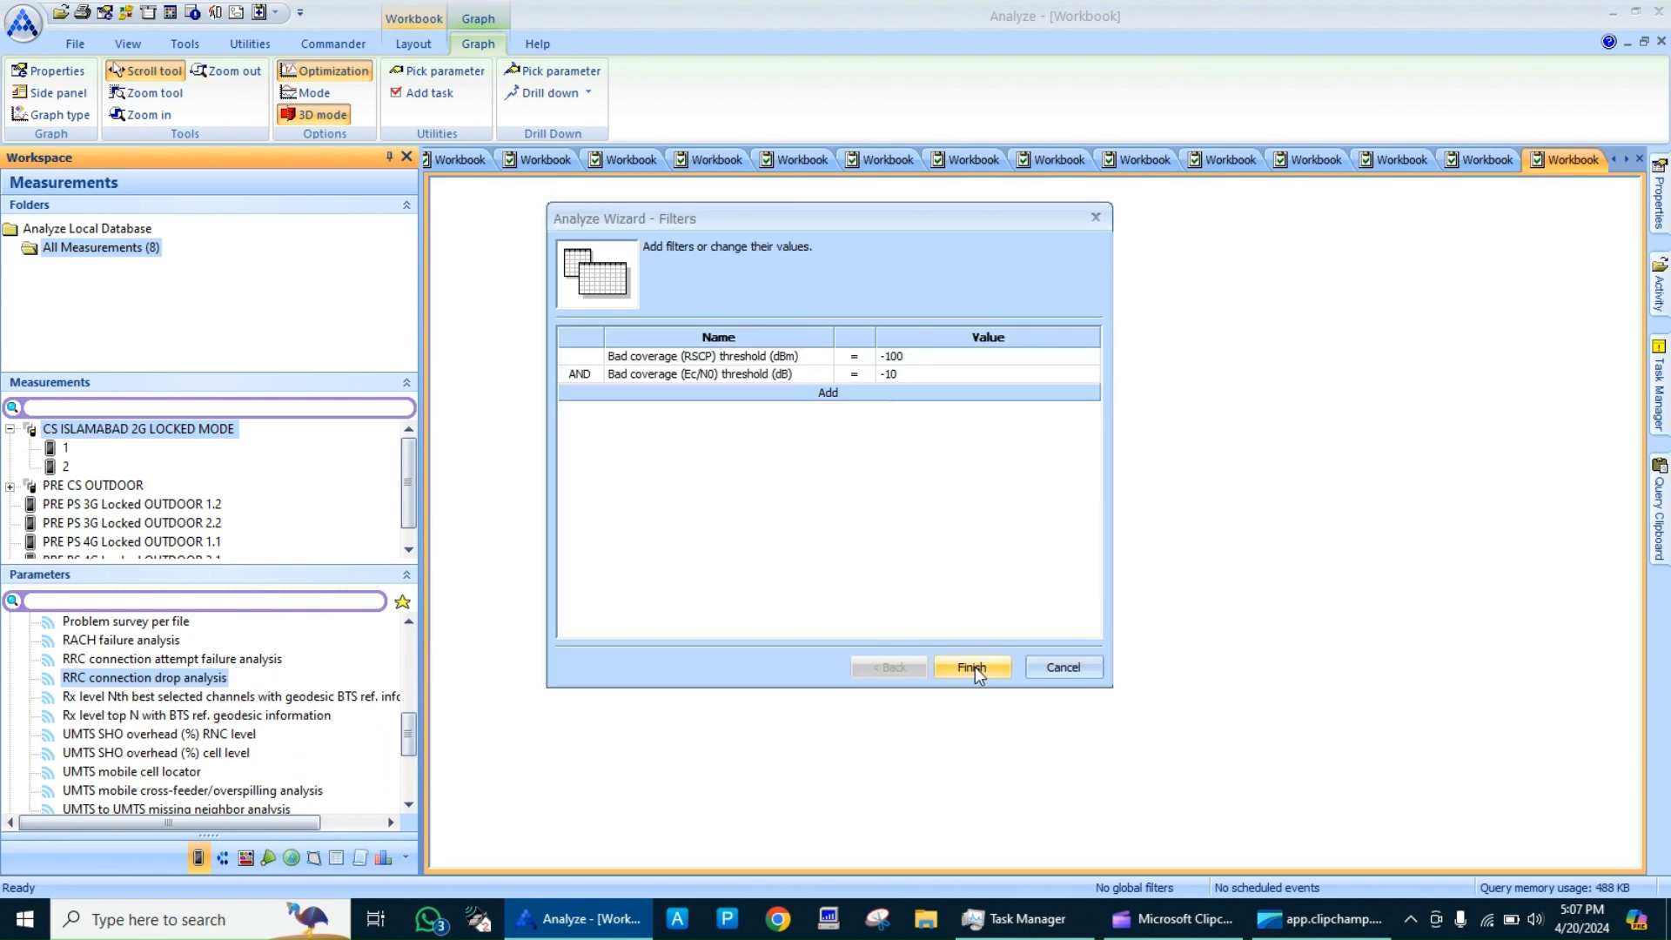
{"action": "left_click", "coordinate": [971, 667]}
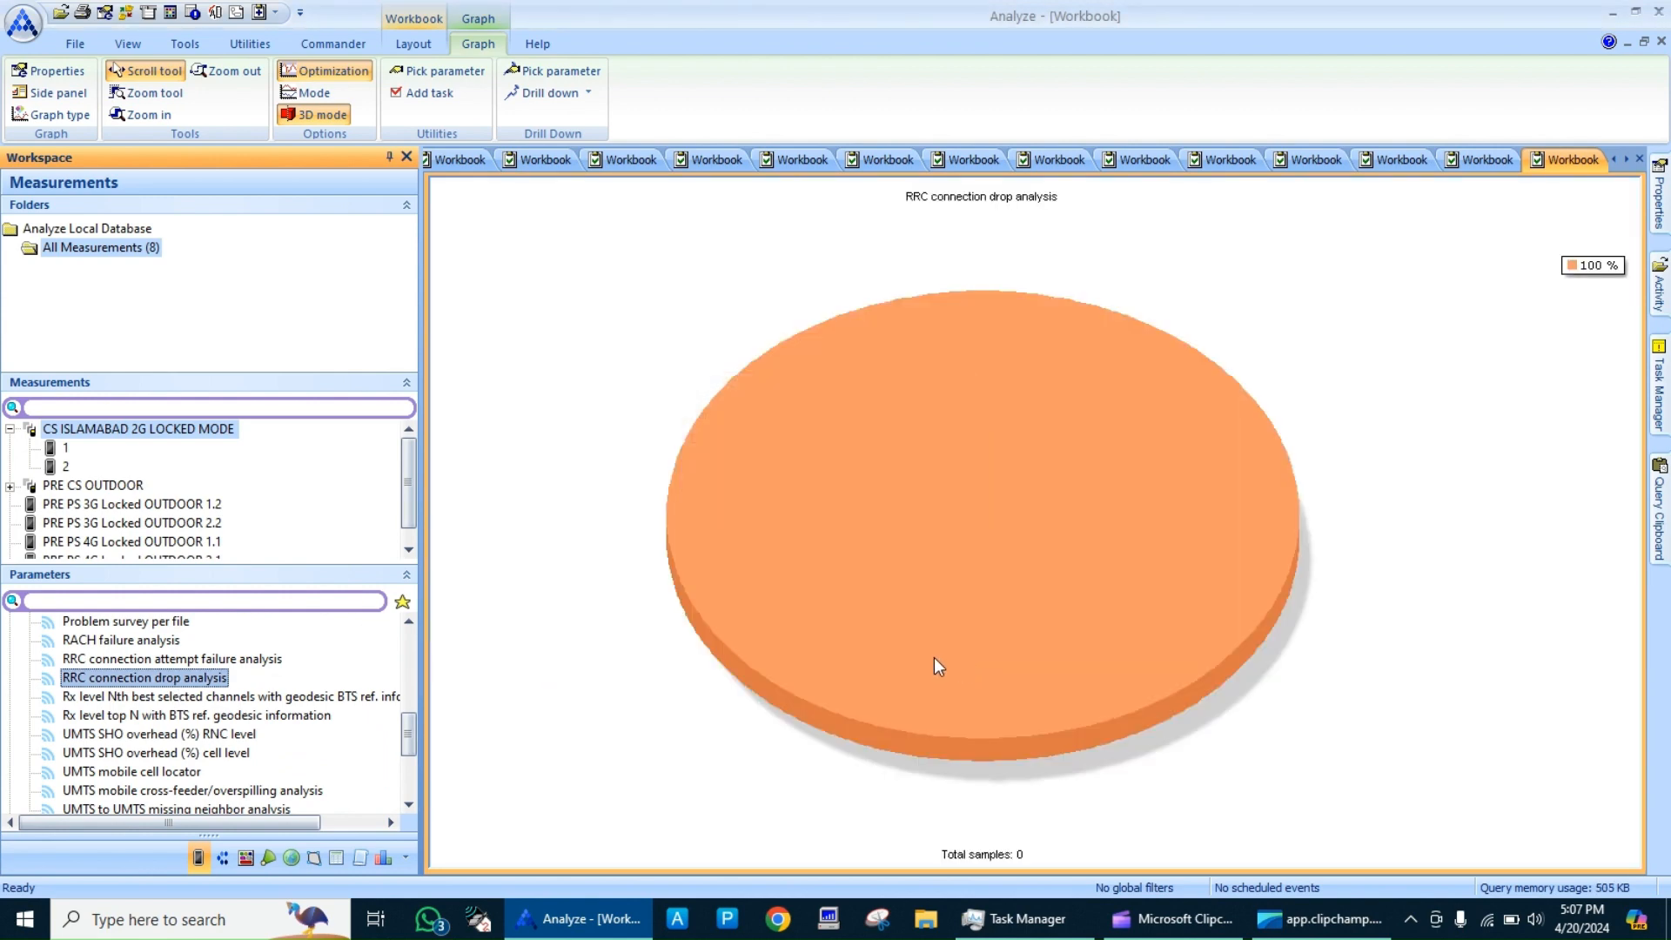
Try to open the Rx level Nth best selected channels and Rx level top N analyses with their default filters
{"action": "double_click", "coordinate": [291, 698]}
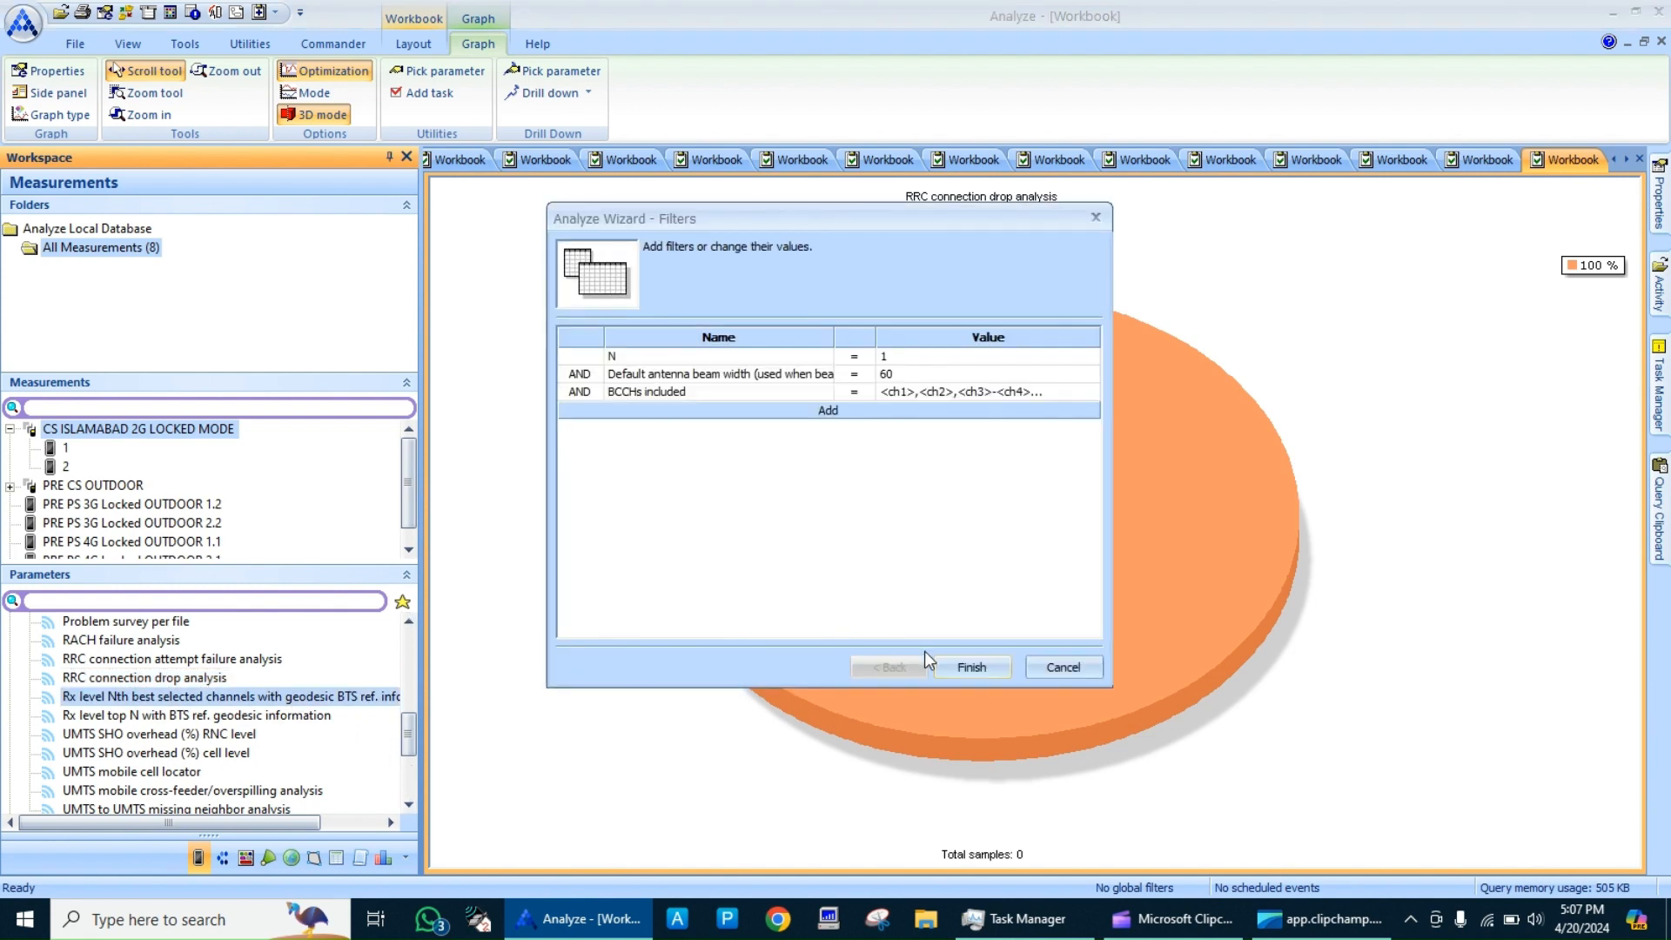
{"action": "left_click", "coordinate": [975, 667]}
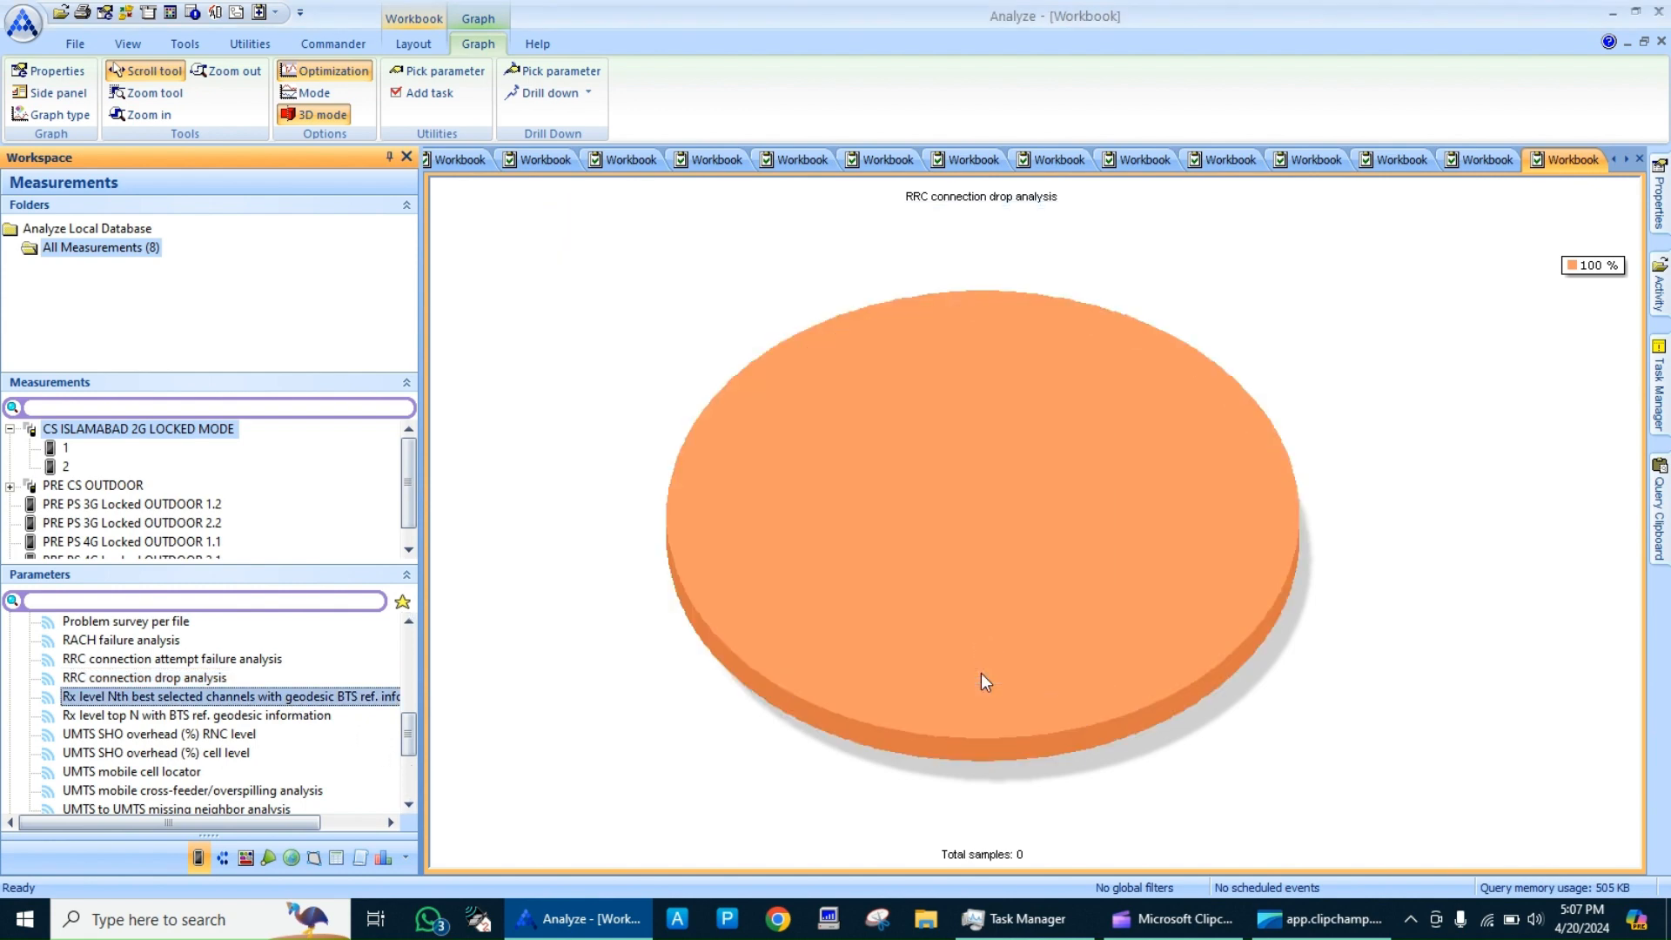
{"action": "double_click", "coordinate": [270, 718]}
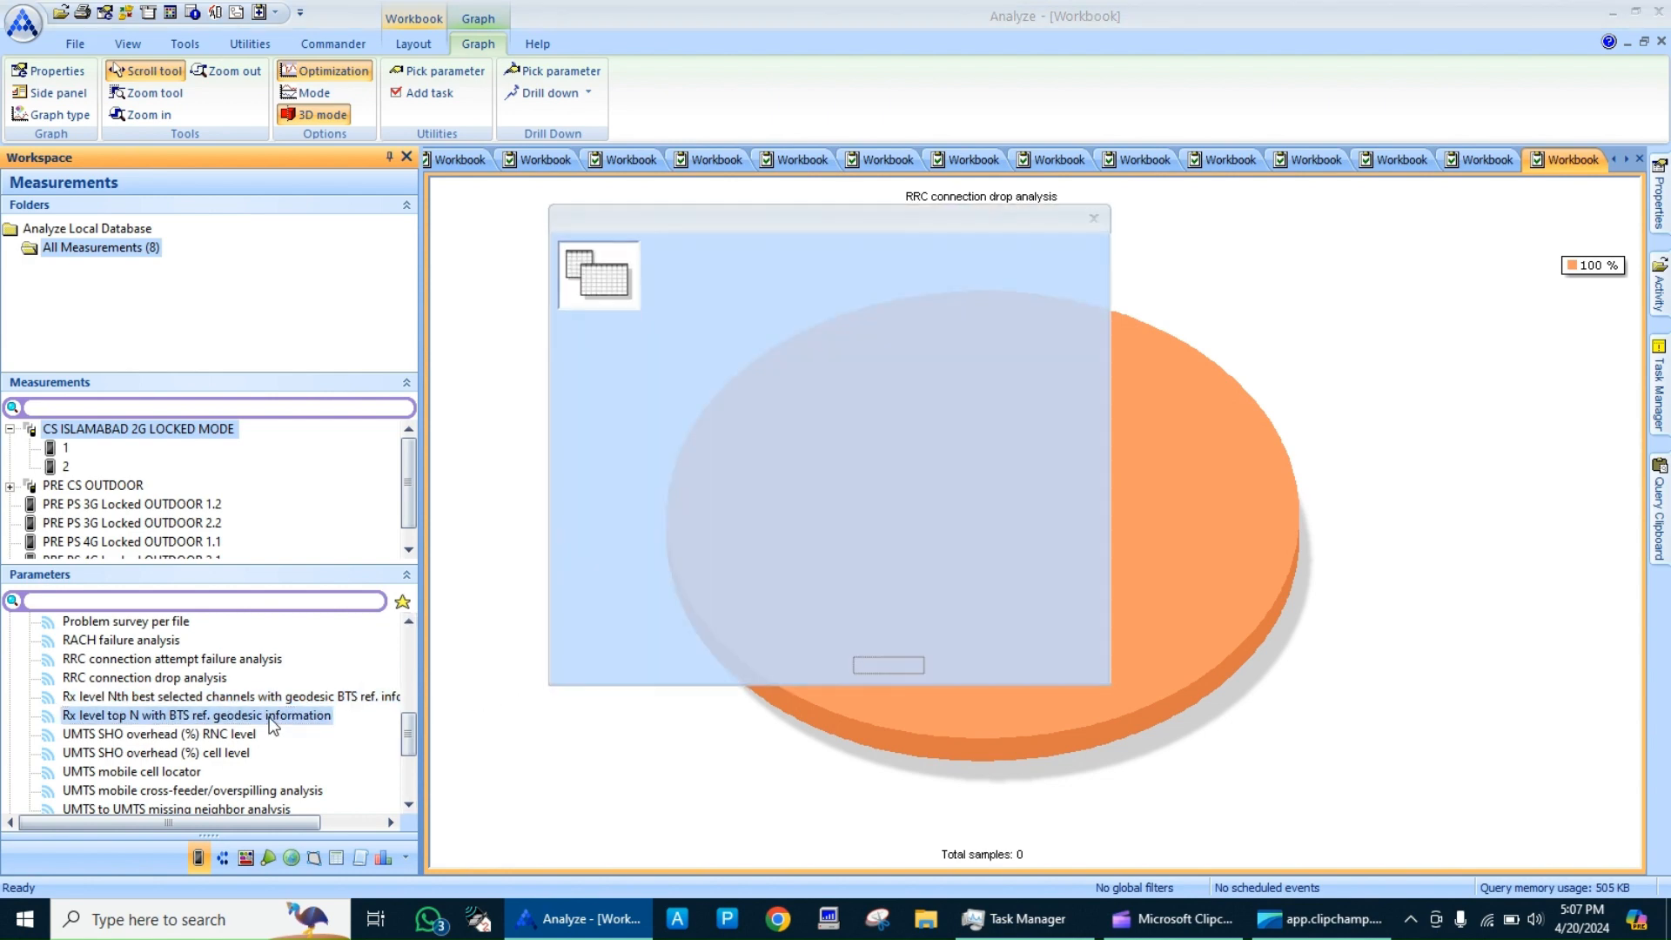
{"action": "left_click", "coordinate": [984, 667]}
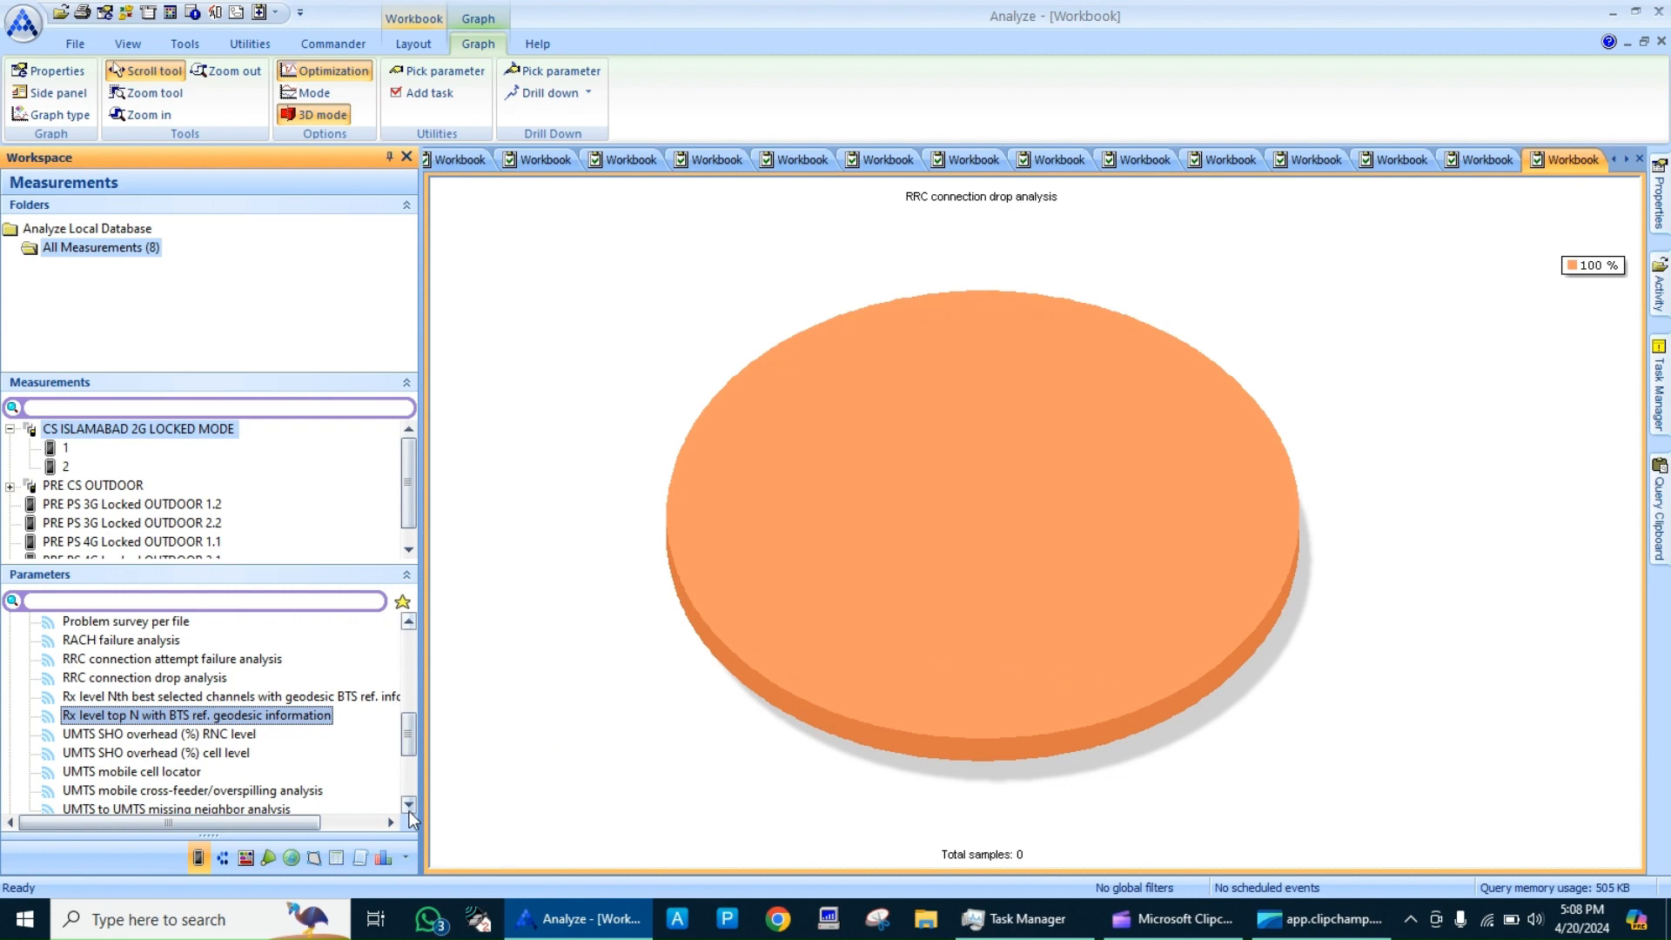
Open UMTS SHO overhead (%) at RNC level and at cell level in separate workbooks
{"action": "scroll", "coordinate": [232, 686], "scroll_direction": "down", "scroll_amount": 1}
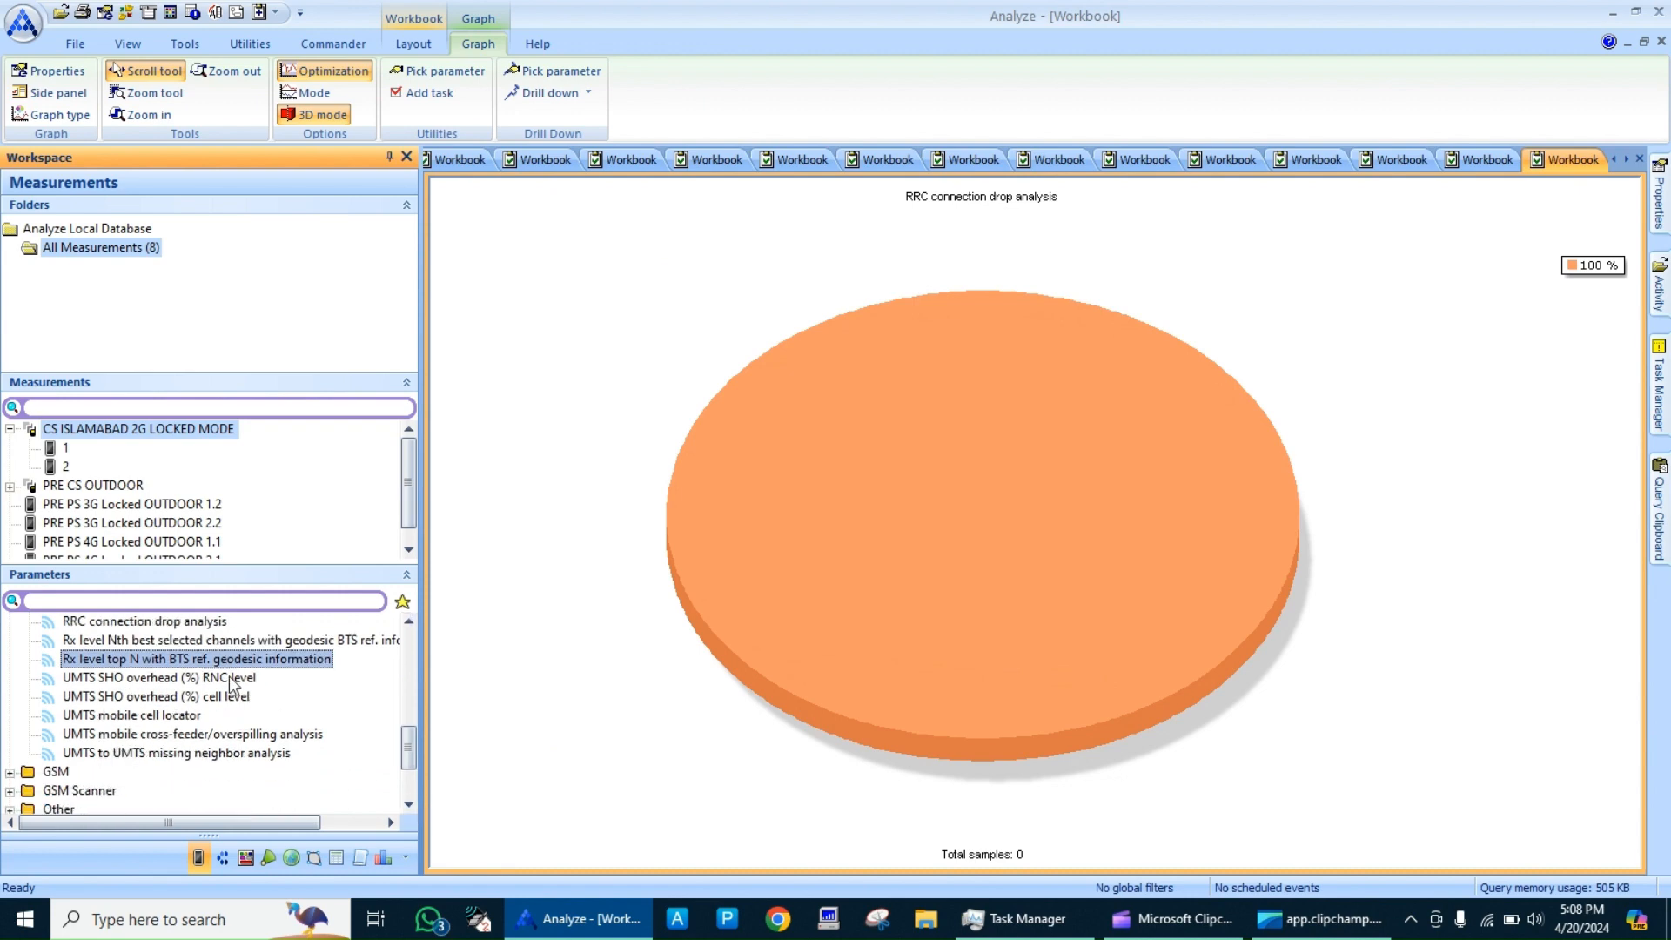
{"action": "double_click", "coordinate": [231, 679]}
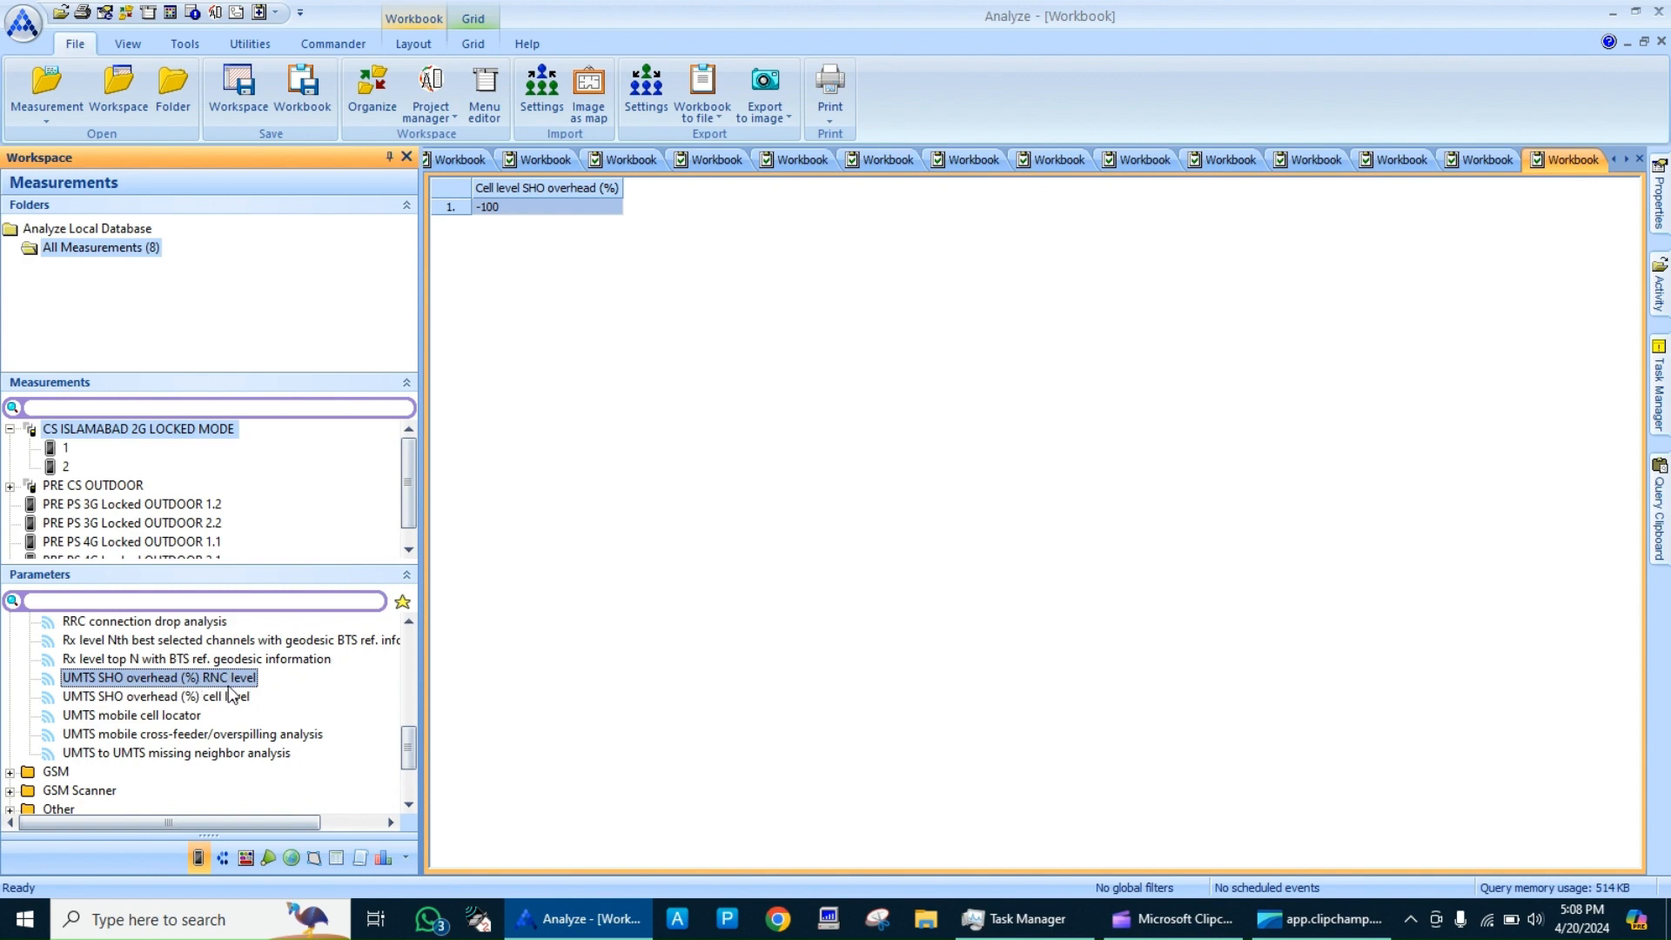
{"action": "double_click", "coordinate": [203, 702]}
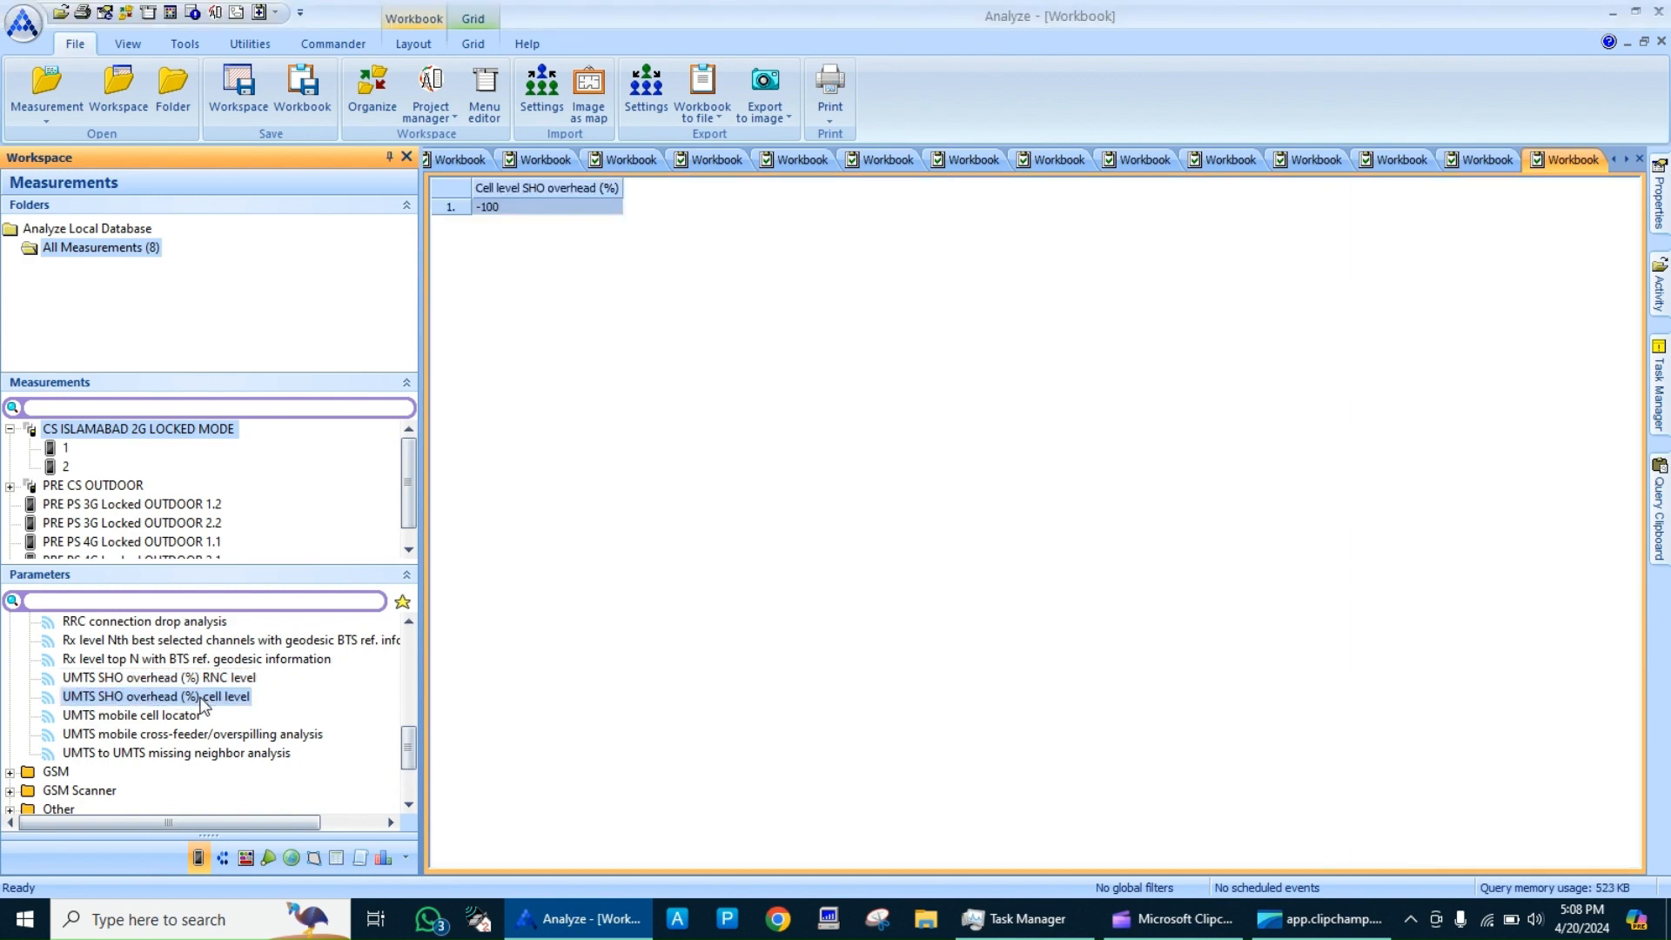
View the UMTS mobile cell locator filters, dismiss them without running the query, and select UMTS mobile cross-feeder/overspilling analysis
{"action": "double_click", "coordinate": [174, 722]}
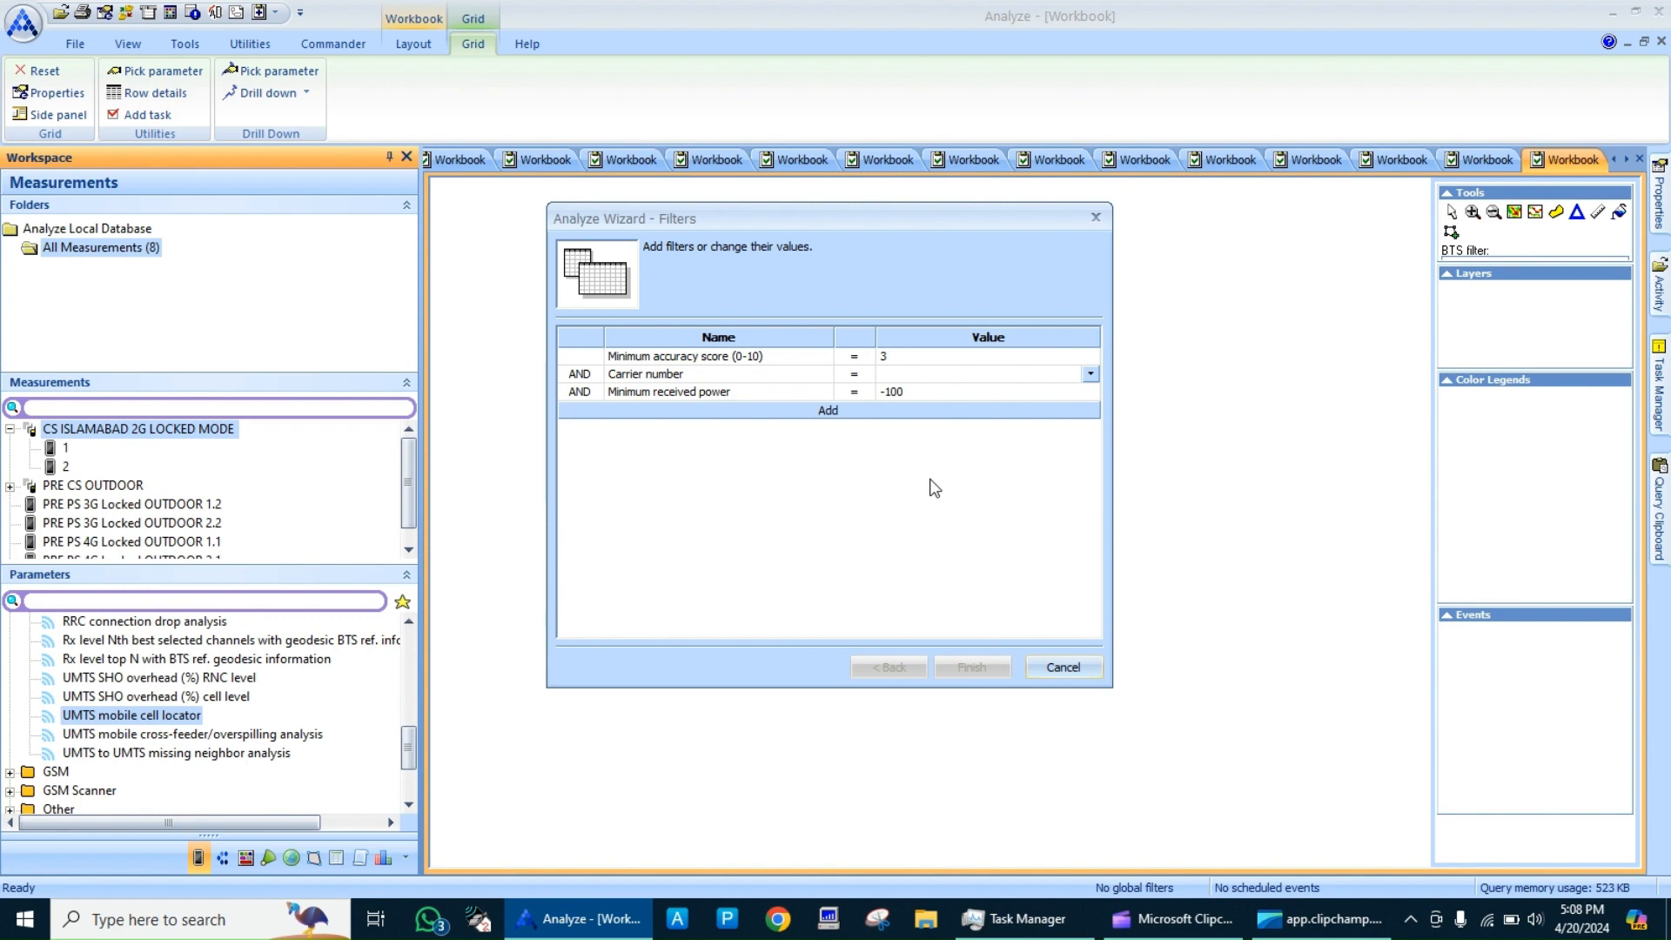
{"action": "left_click", "coordinate": [1058, 672]}
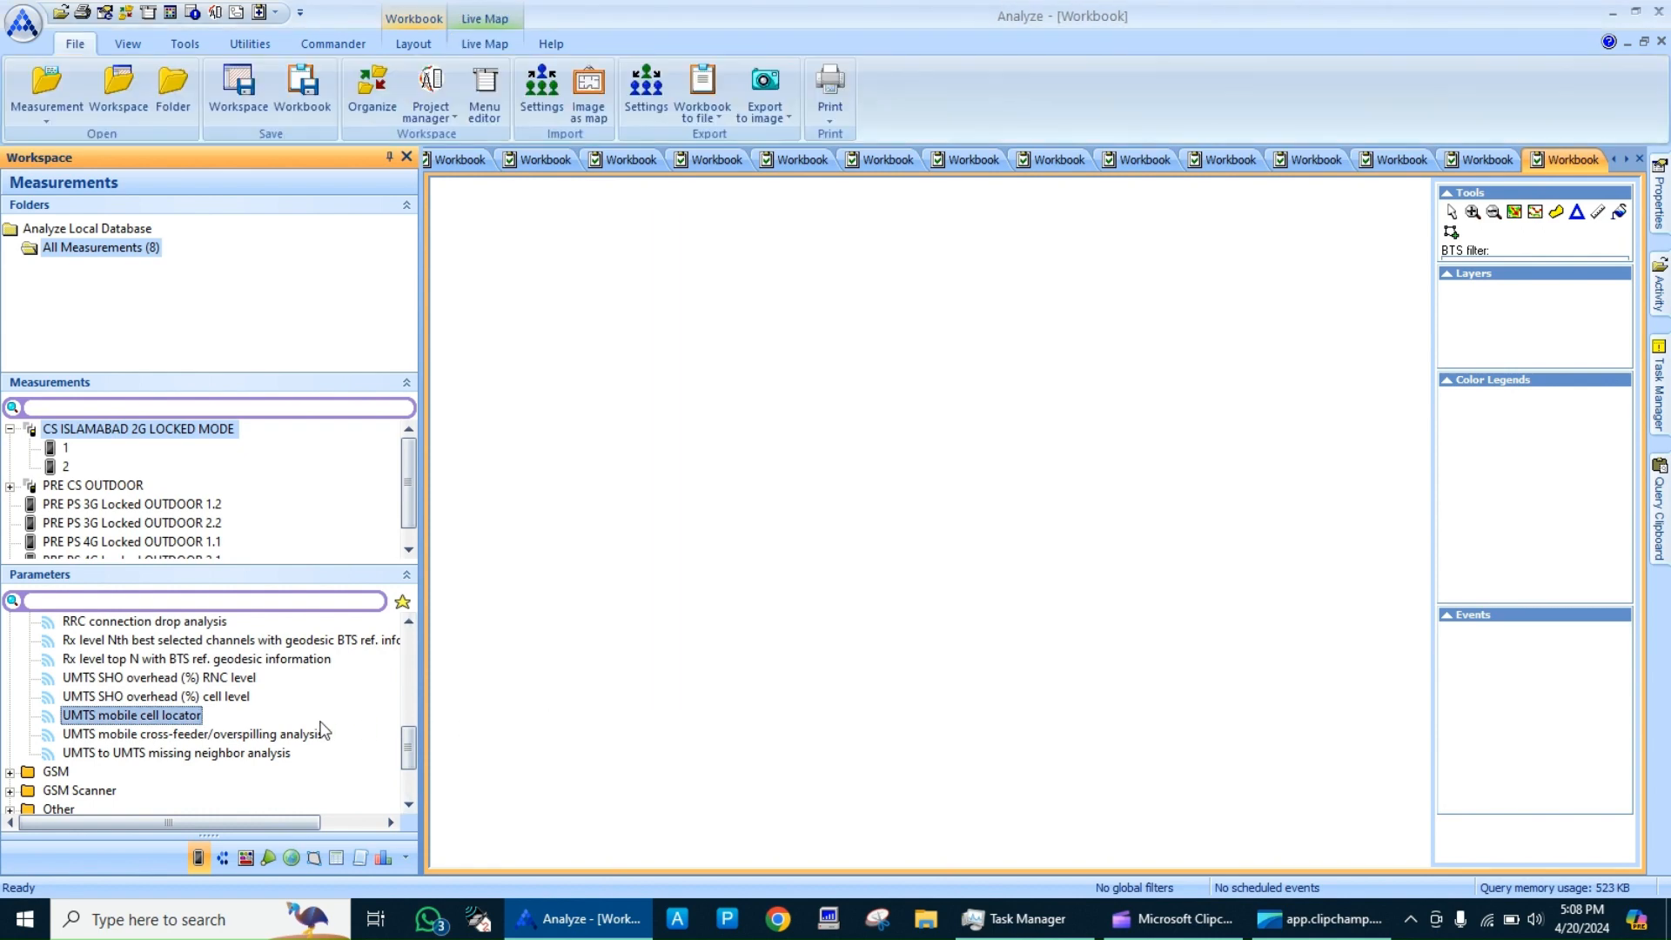
{"action": "left_click", "coordinate": [265, 734]}
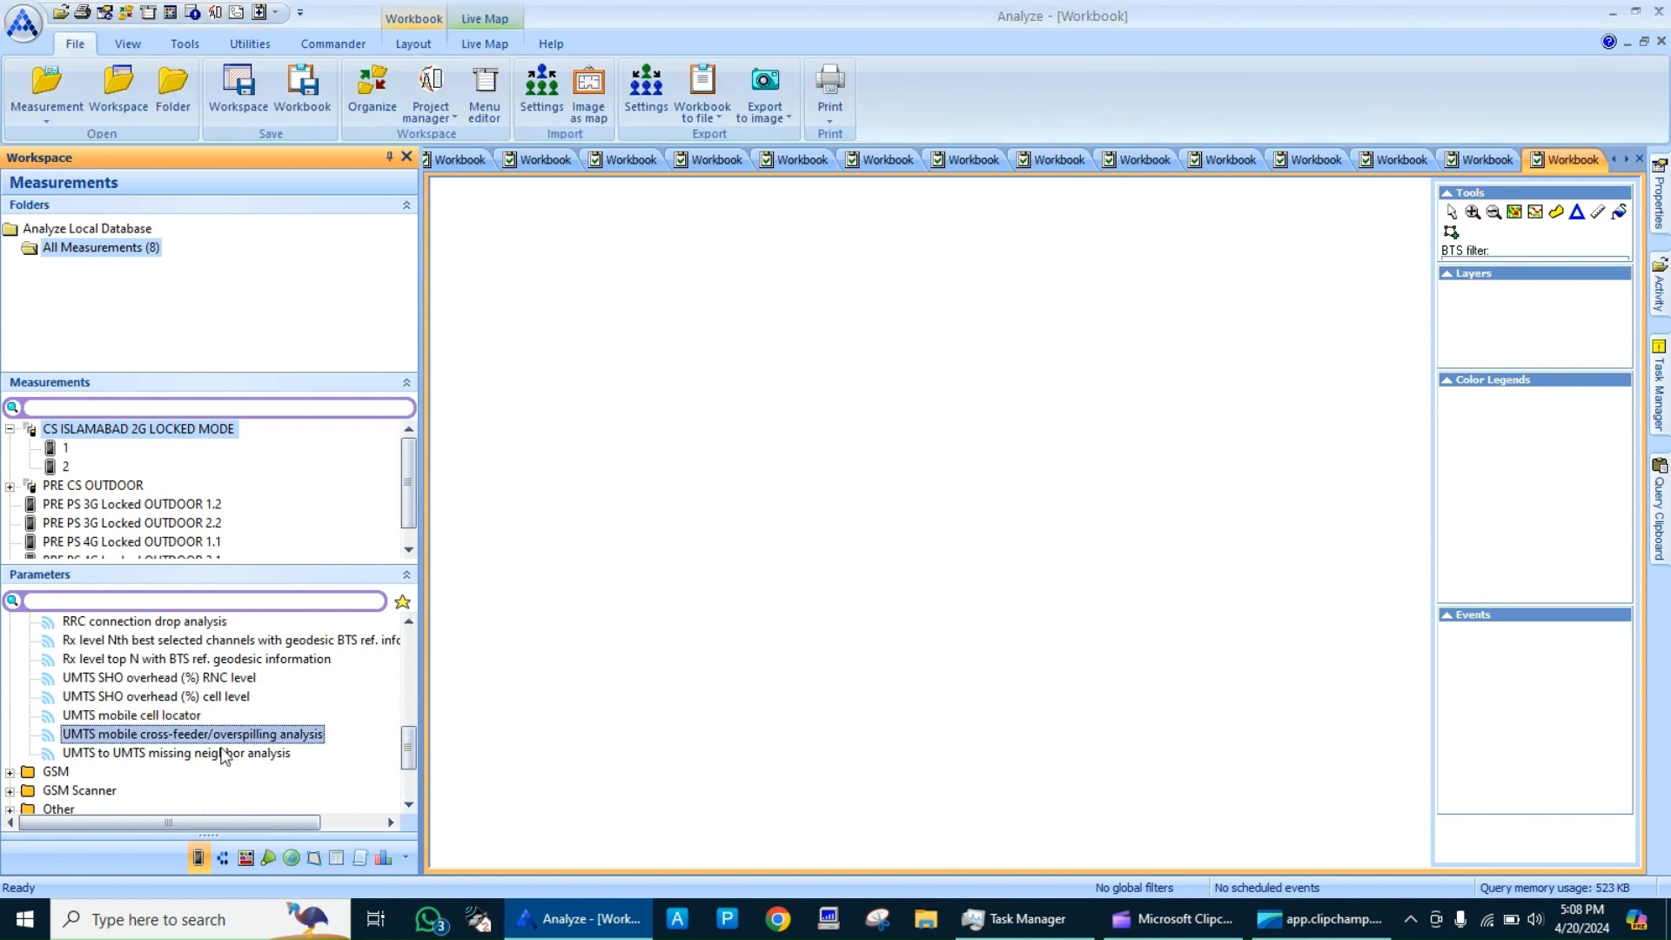
Open UMTS to UMTS missing neighbor analysis in a new workbook with its filters left as offered
{"action": "left_click_drag", "start_coordinate": [217, 753], "coordinate": [603, 651]}
{"action": "left_click", "coordinate": [971, 667]}
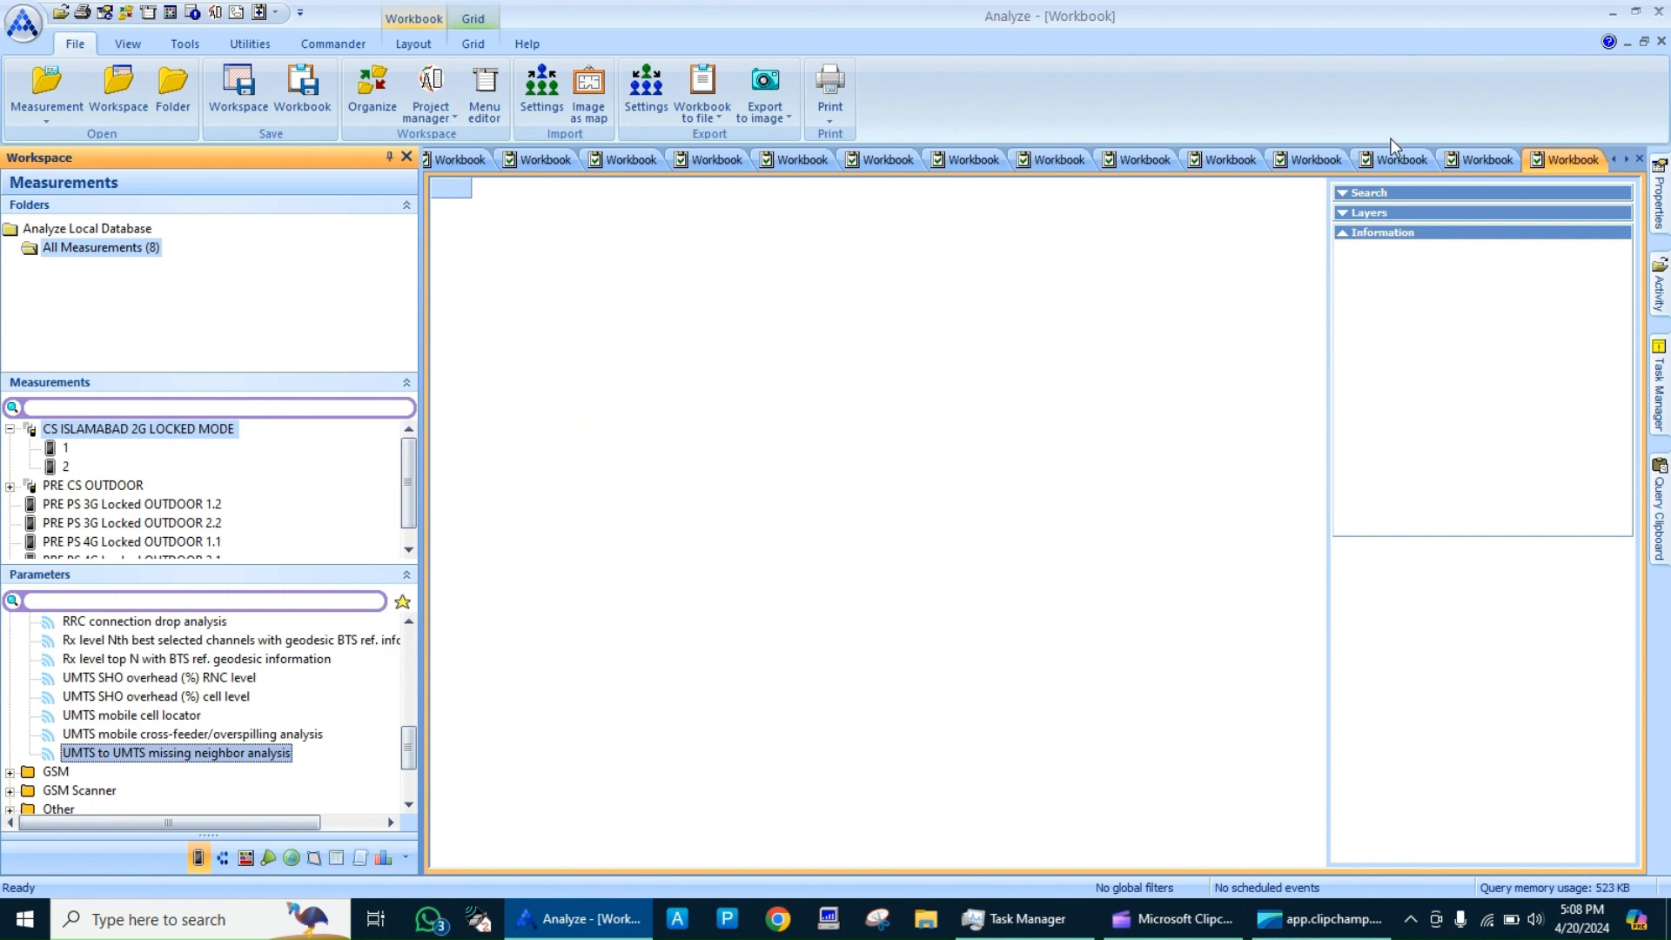
Review the open workbooks in turn, from the UMTS analyses back through RRC and RACH failures to the problem surveys
{"action": "left_click", "coordinate": [1482, 160]}
{"action": "left_click", "coordinate": [1397, 161]}
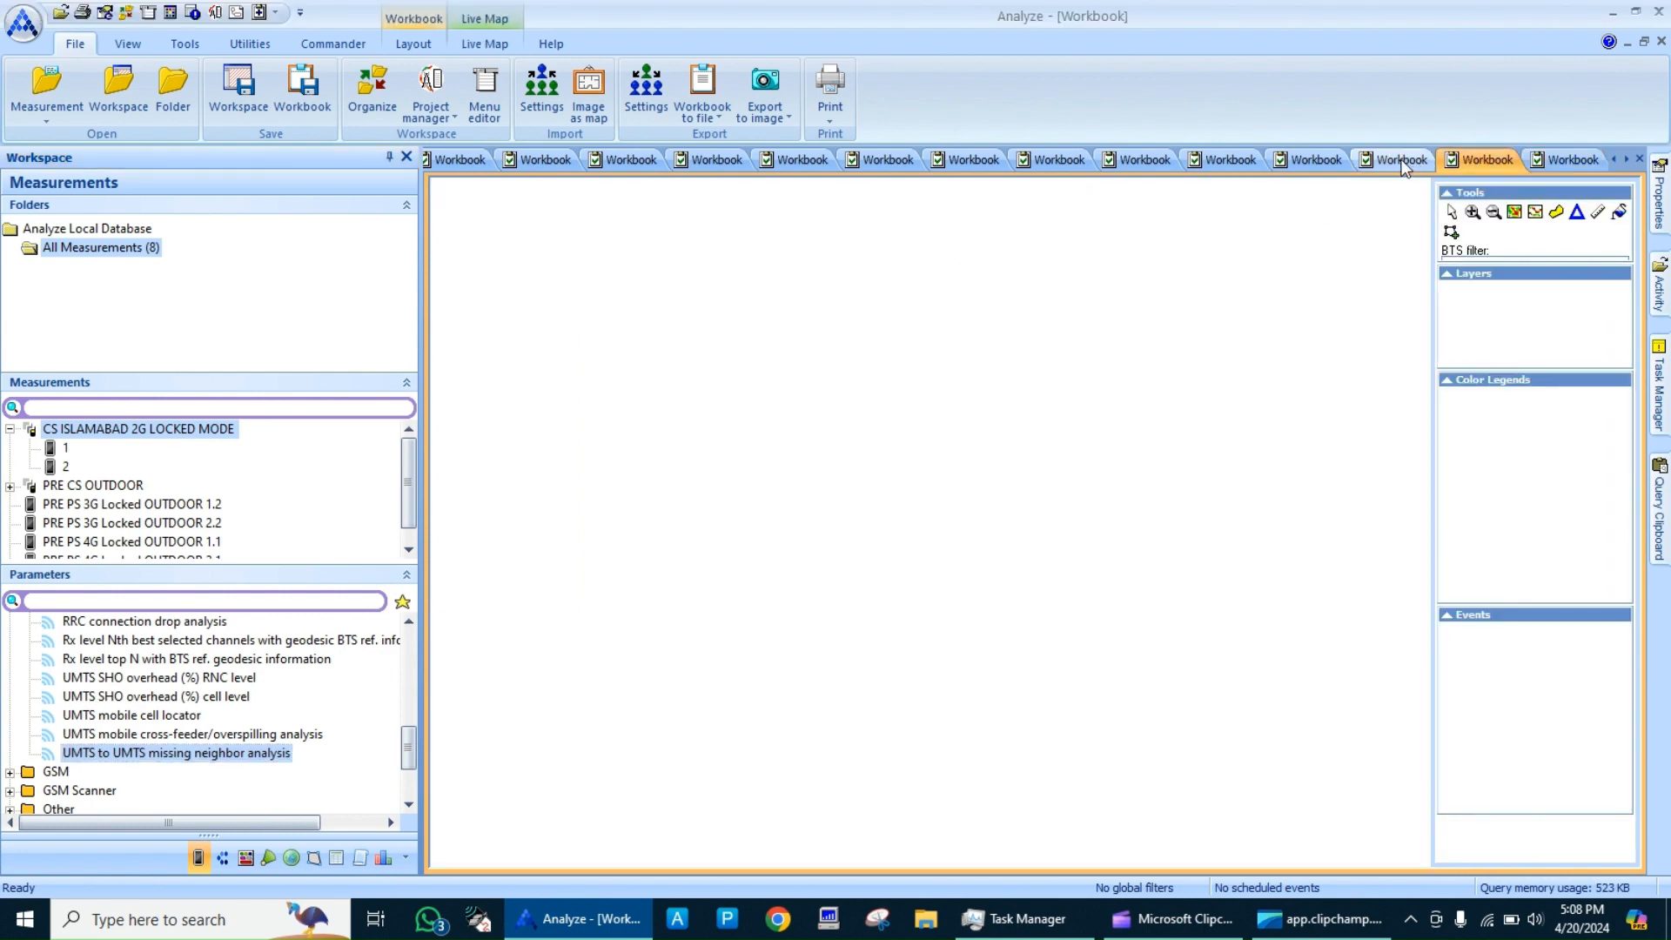
{"action": "left_click", "coordinate": [1318, 163]}
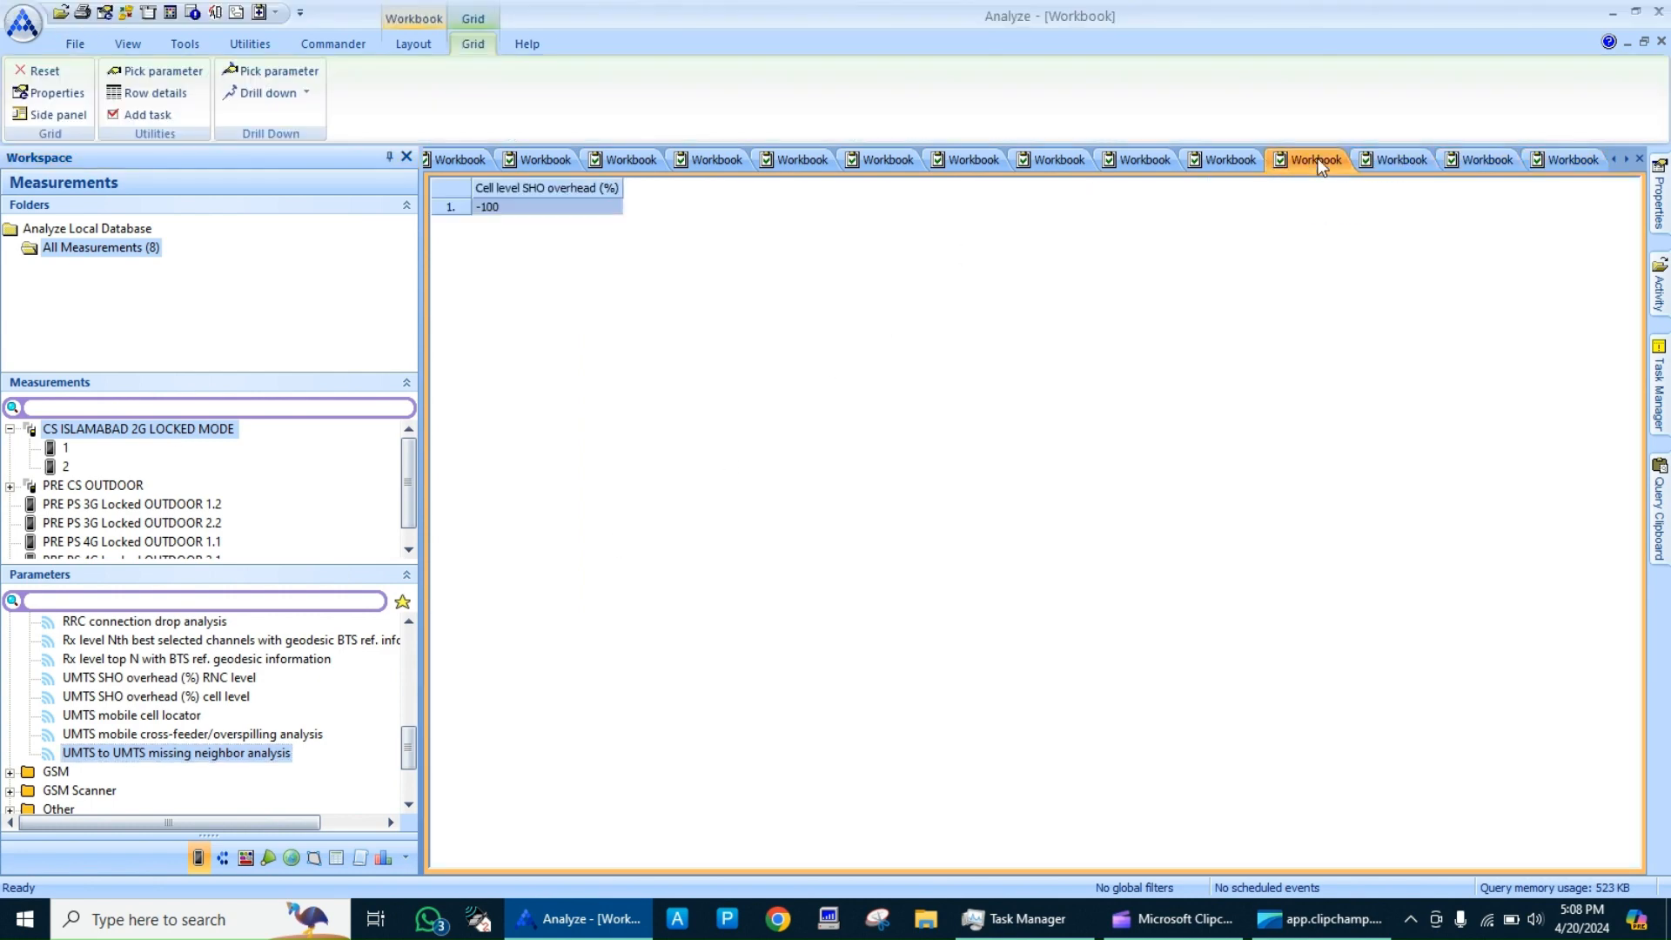
{"action": "left_click", "coordinate": [1223, 166]}
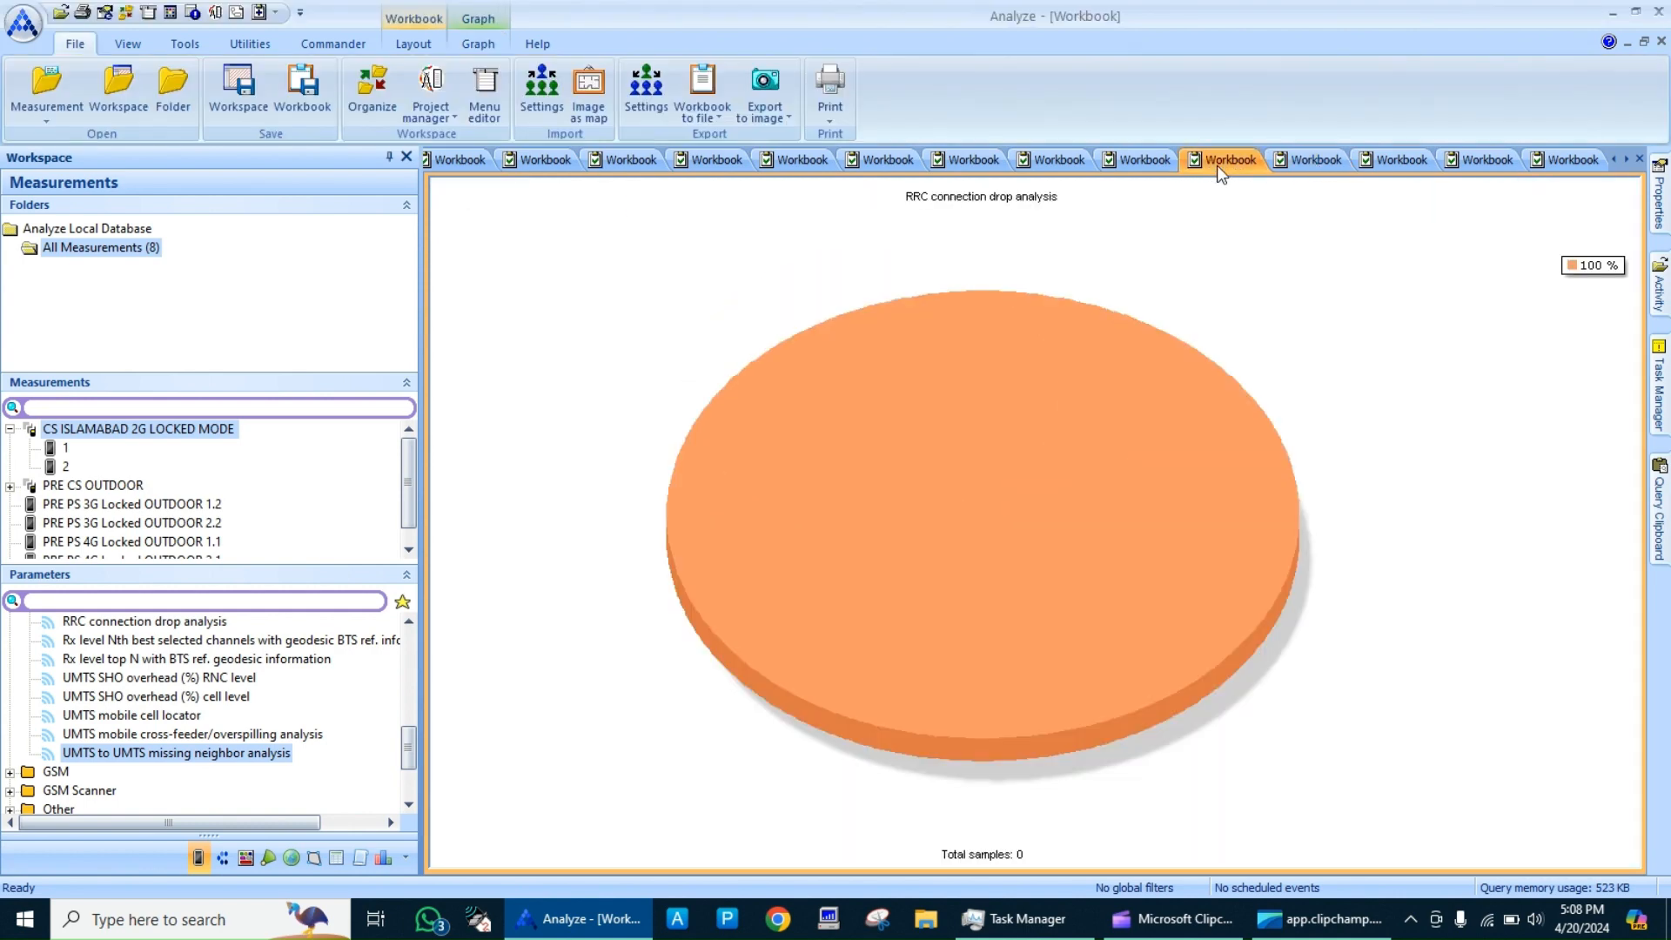
{"action": "left_click", "coordinate": [1127, 156]}
{"action": "left_click", "coordinate": [1045, 160]}
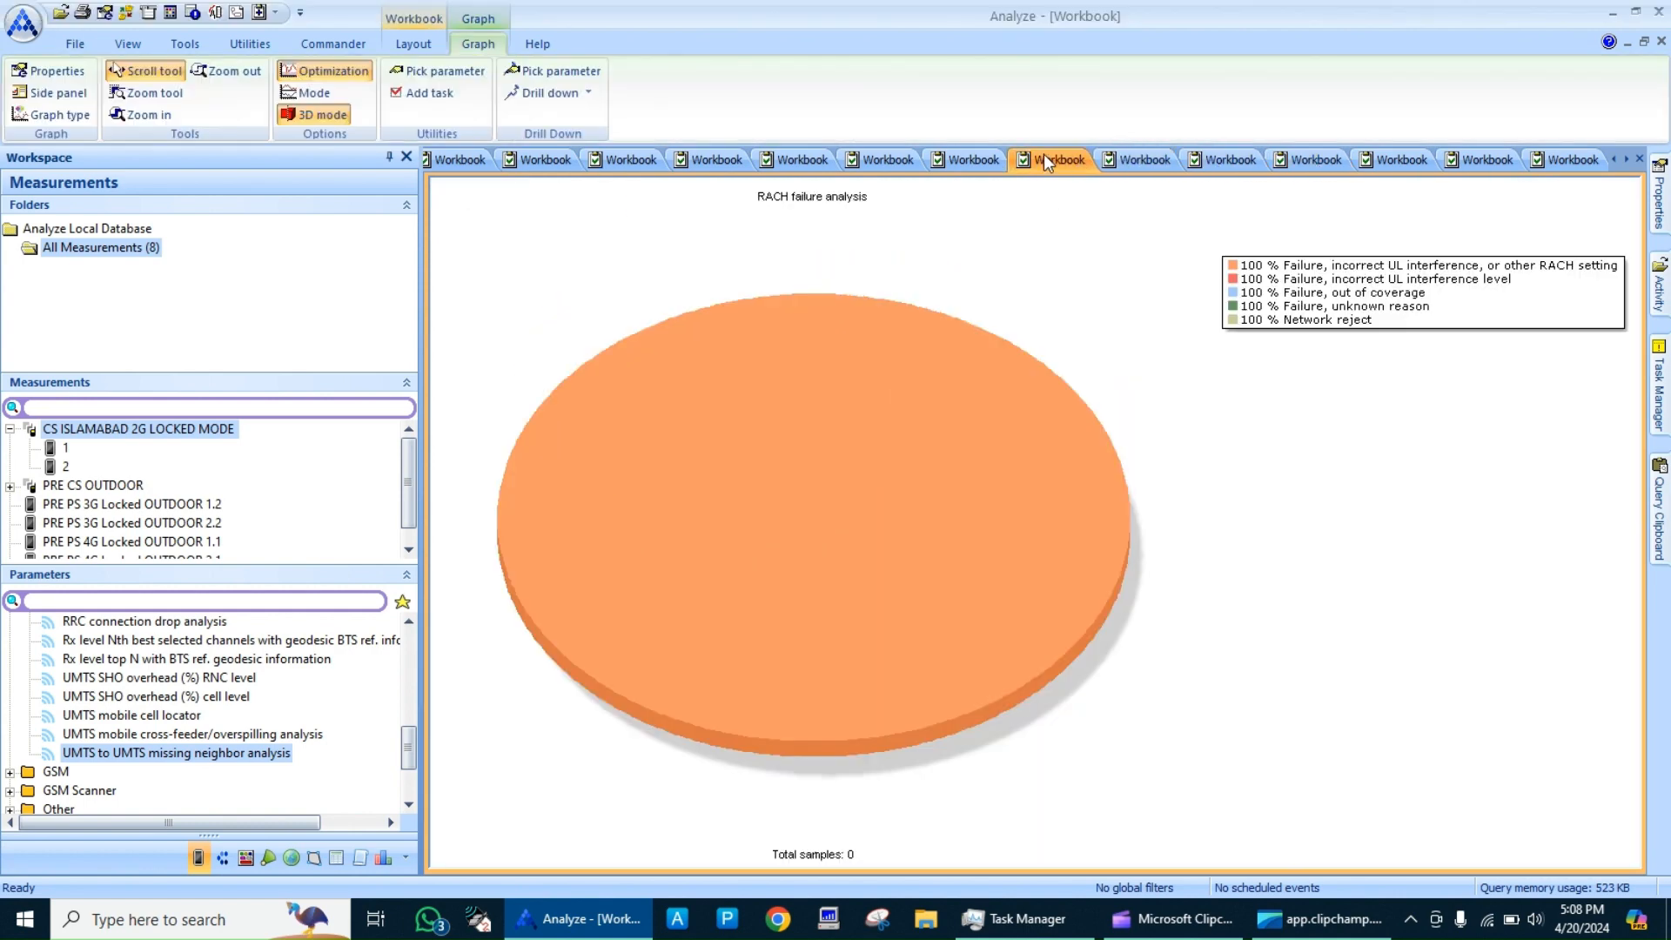
{"action": "left_click", "coordinate": [957, 159]}
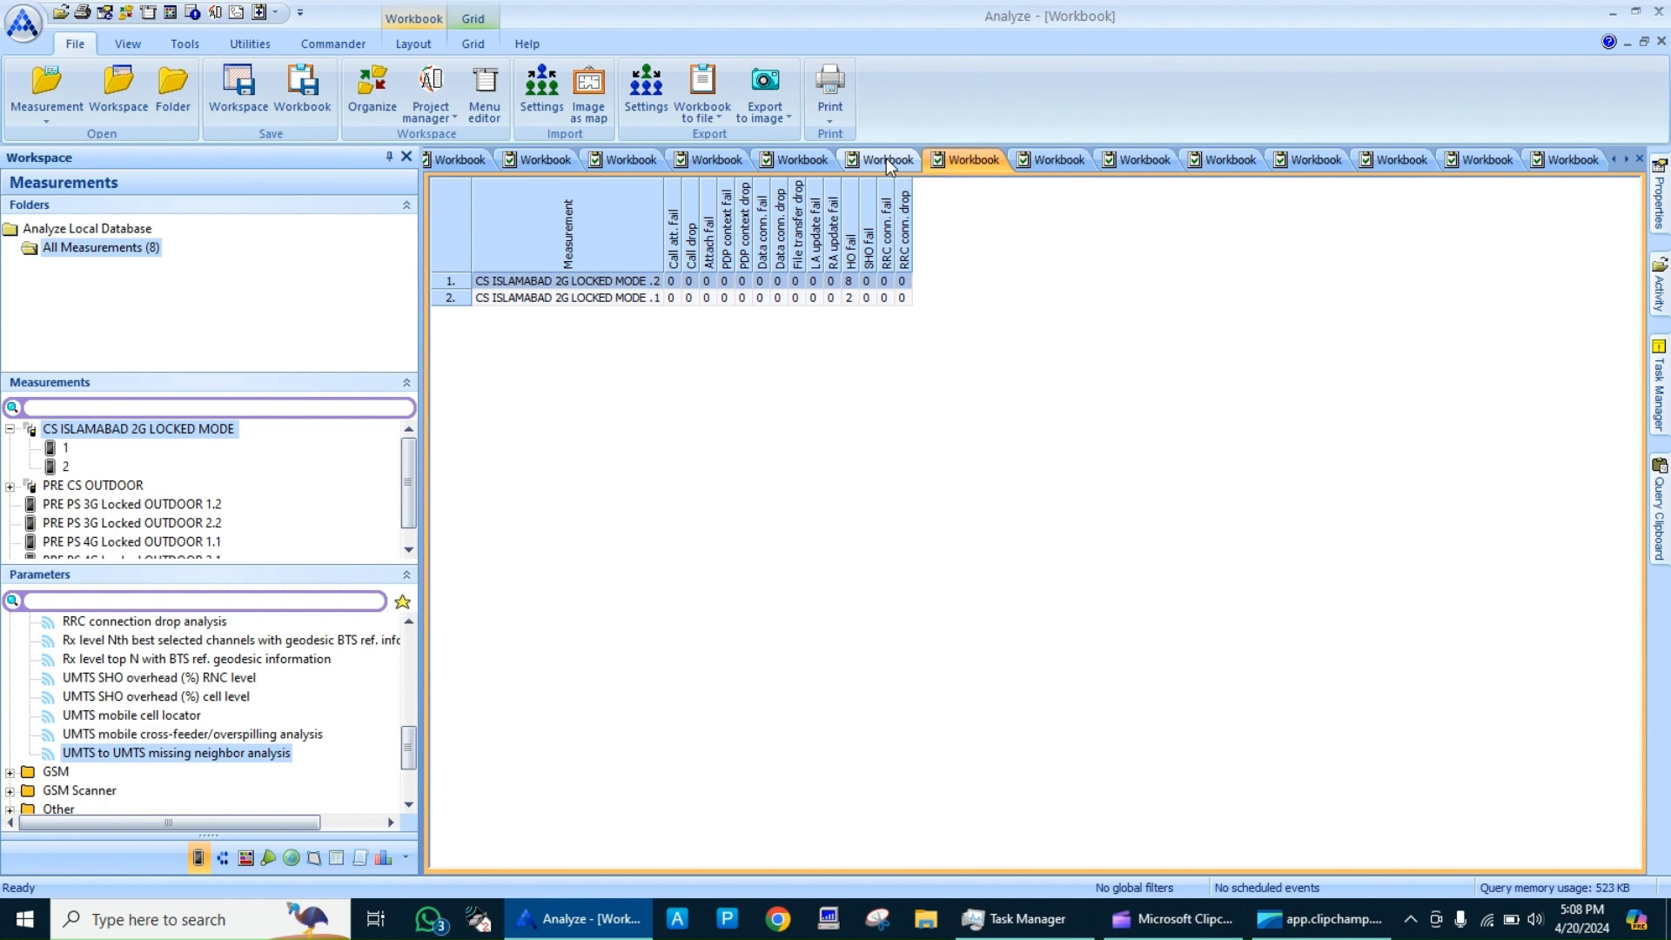
{"action": "left_click", "coordinate": [886, 159]}
{"action": "left_click", "coordinate": [769, 162]}
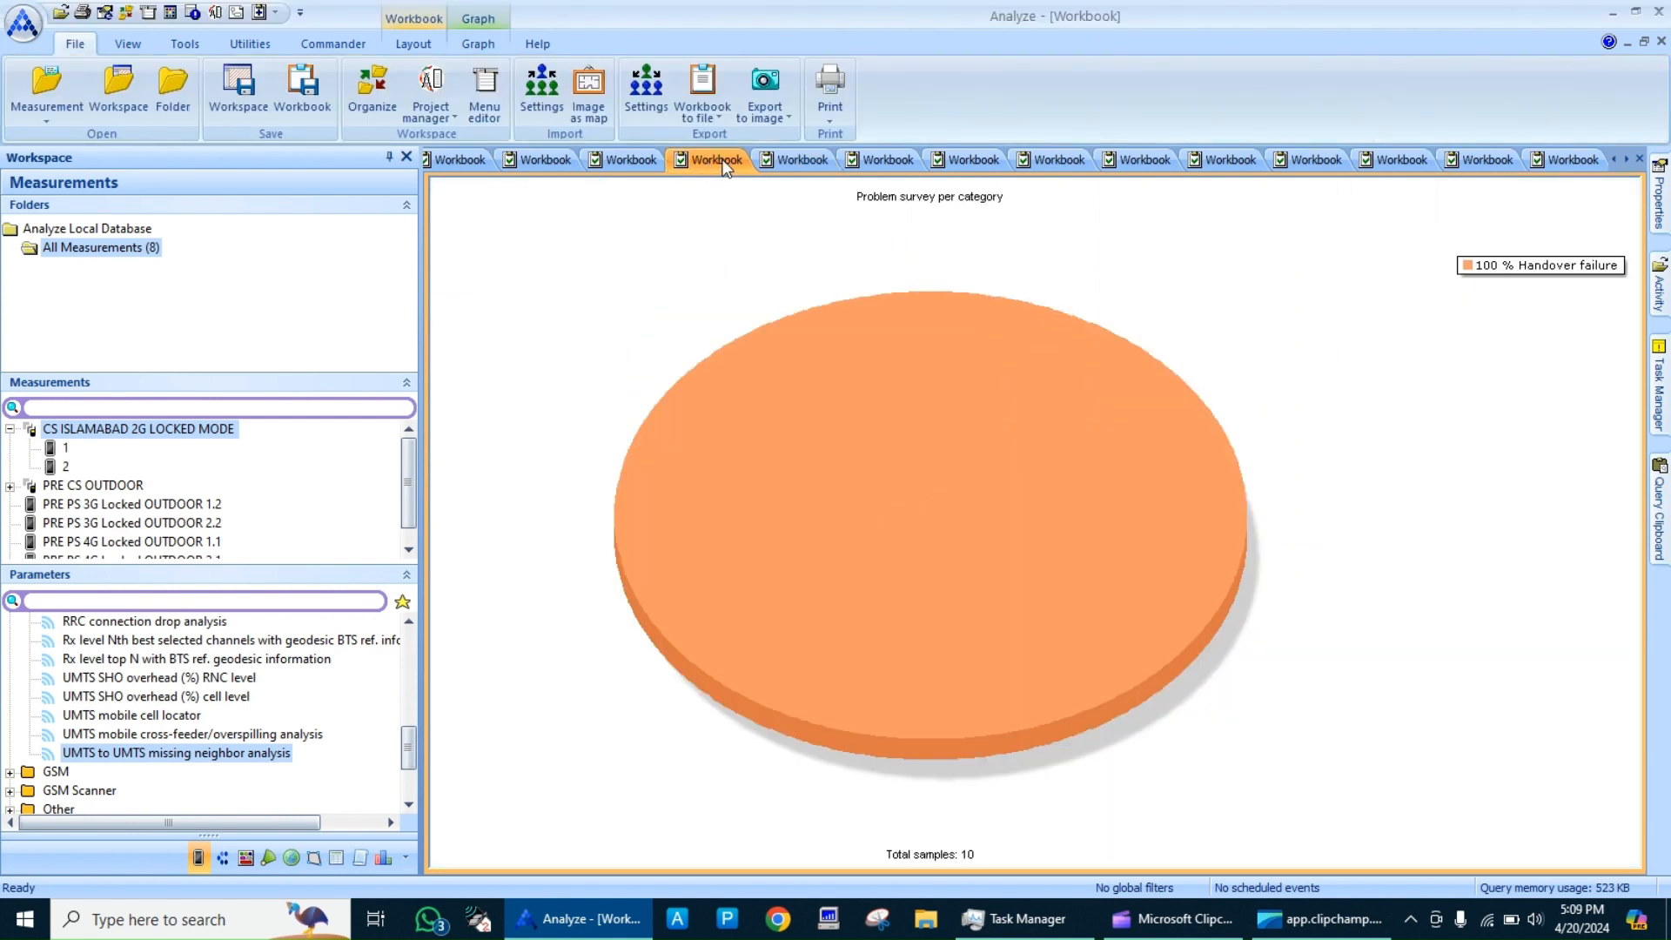
{"action": "left_click", "coordinate": [795, 166]}
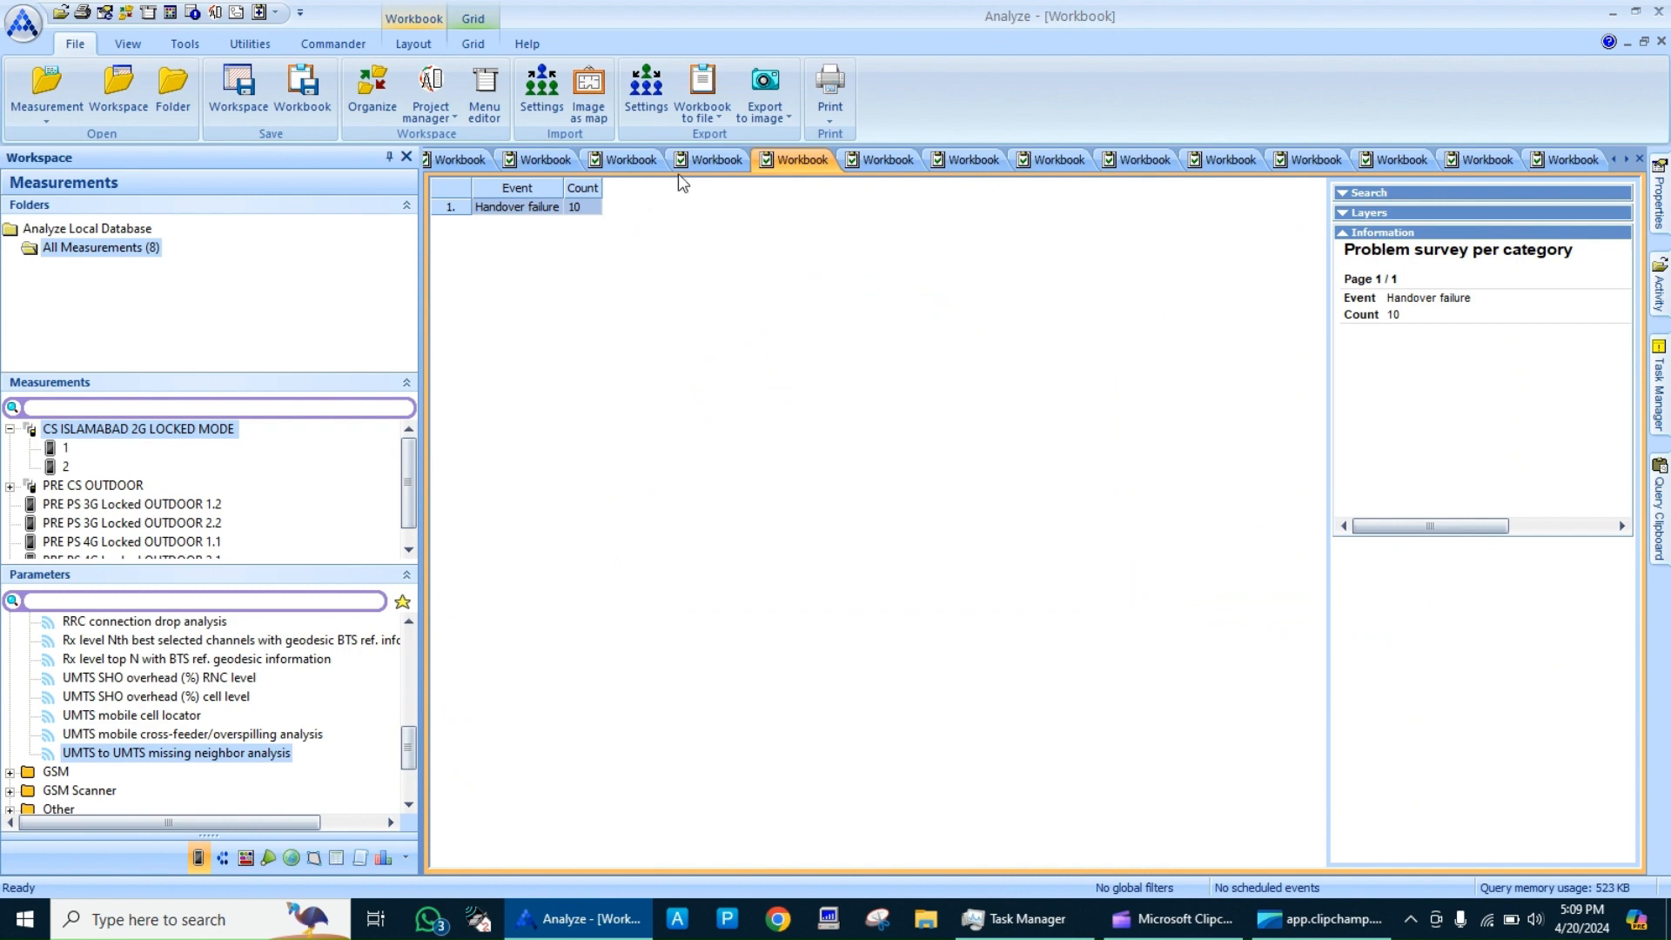
Review the problem survey per category chart, the failure cause chart and the failure counts per measurement in their workbooks
{"action": "left_click", "coordinate": [713, 159]}
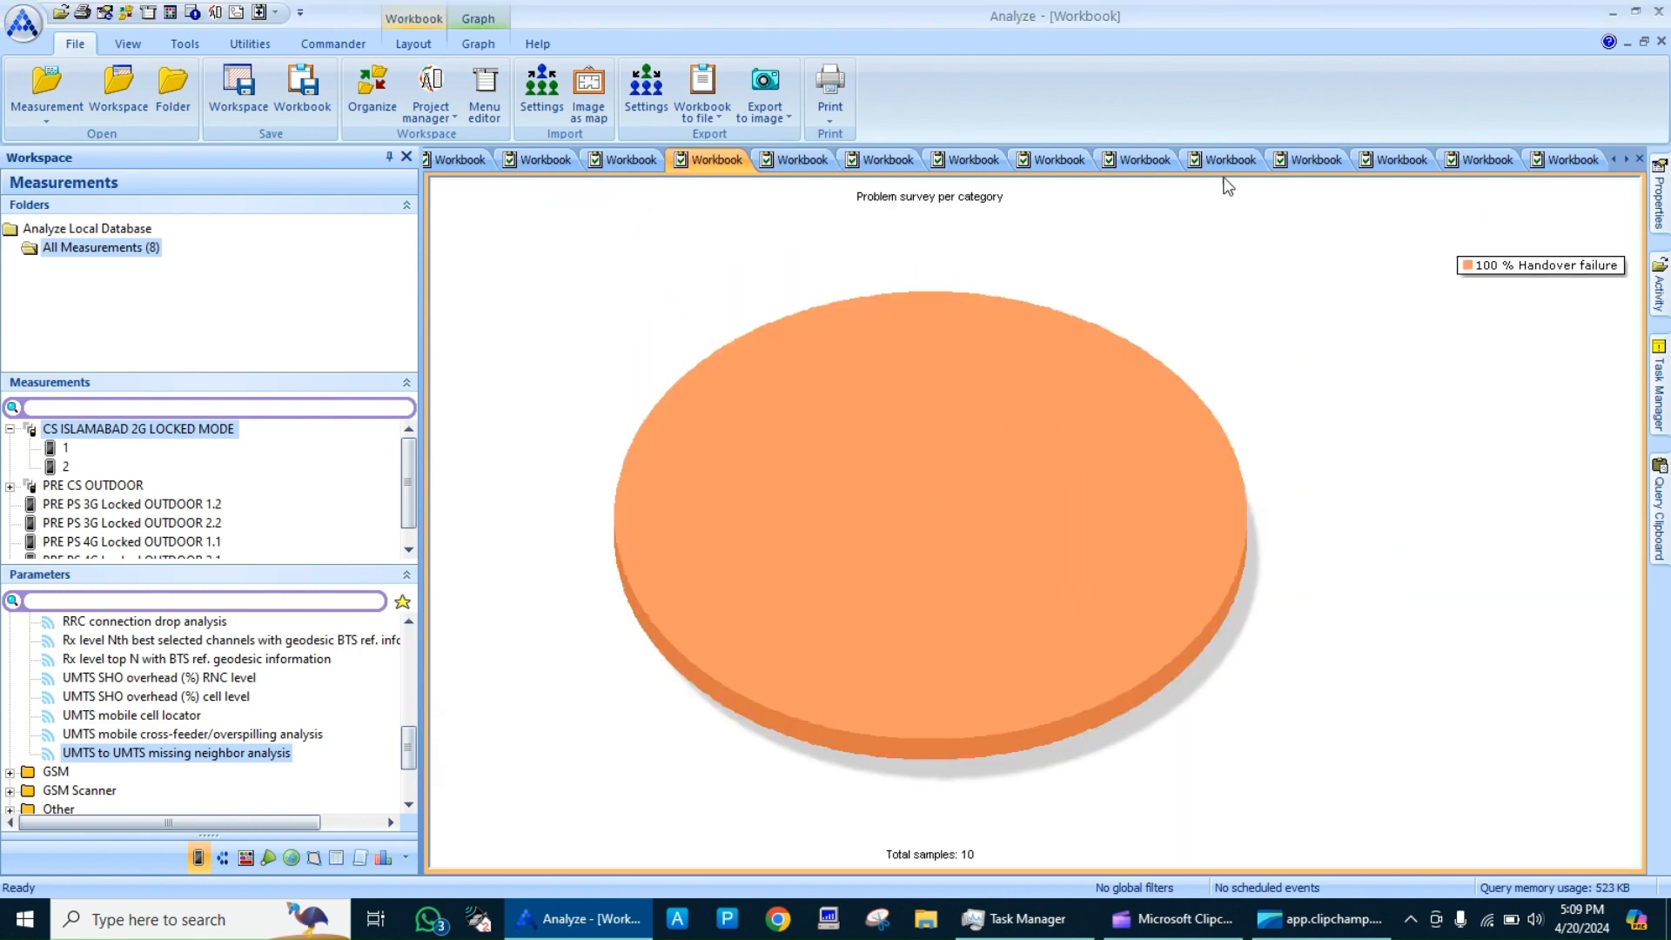
{"action": "left_click", "coordinate": [1140, 160]}
{"action": "left_click", "coordinate": [1043, 157]}
{"action": "left_click", "coordinate": [987, 162]}
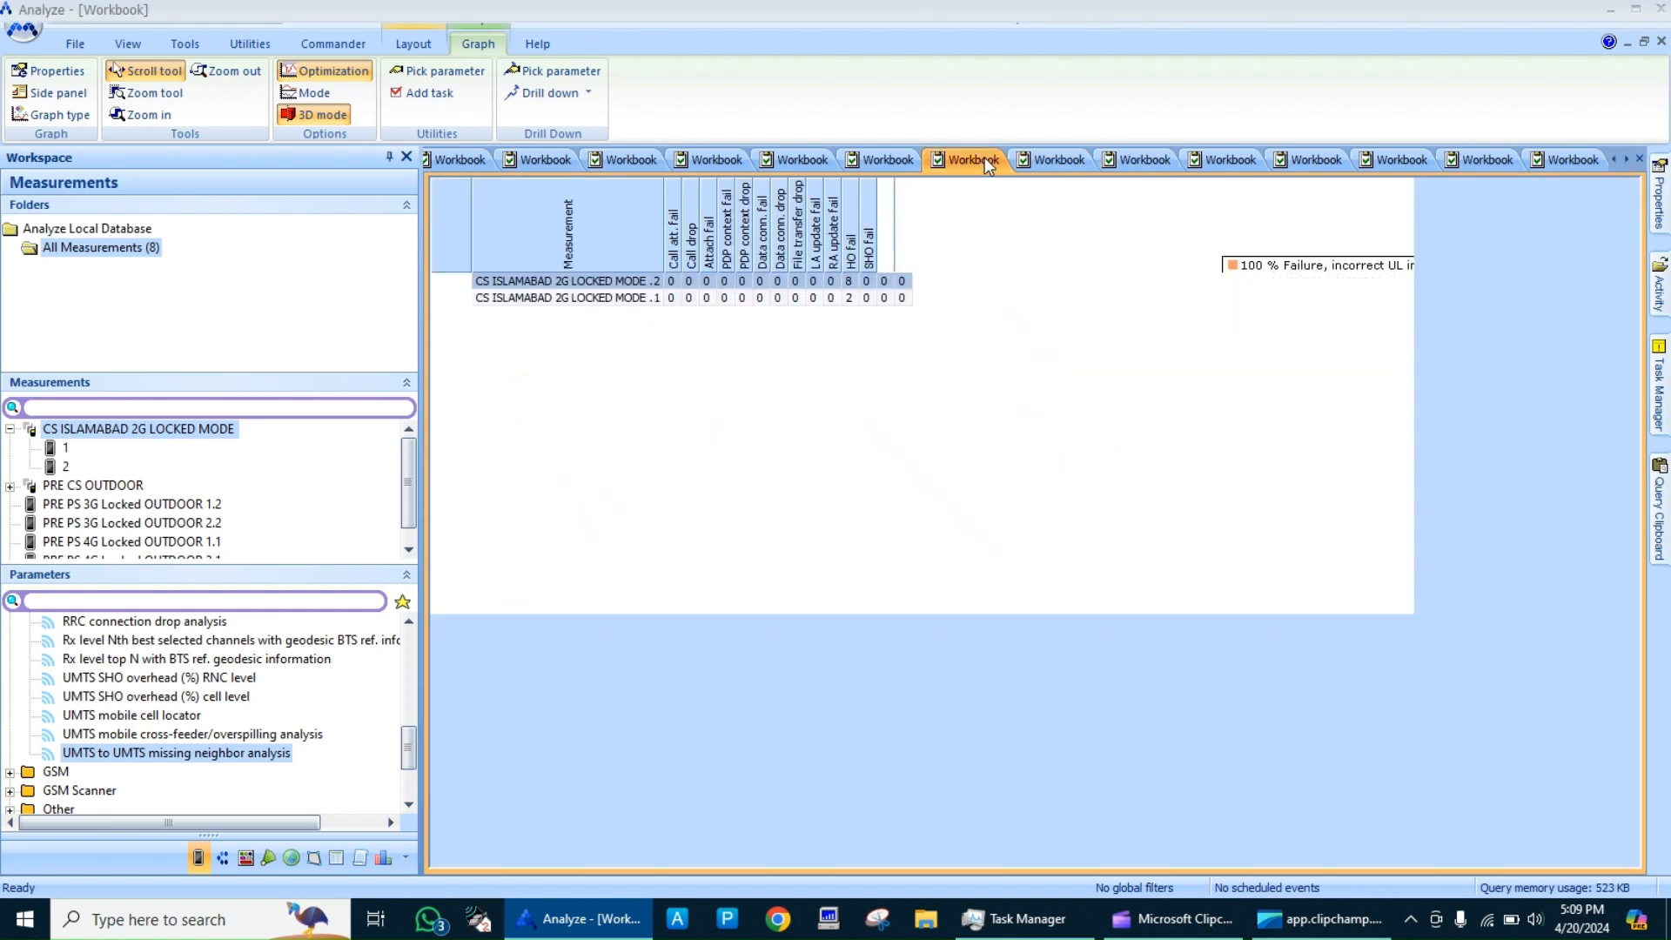
{"action": "left_click", "coordinate": [876, 166]}
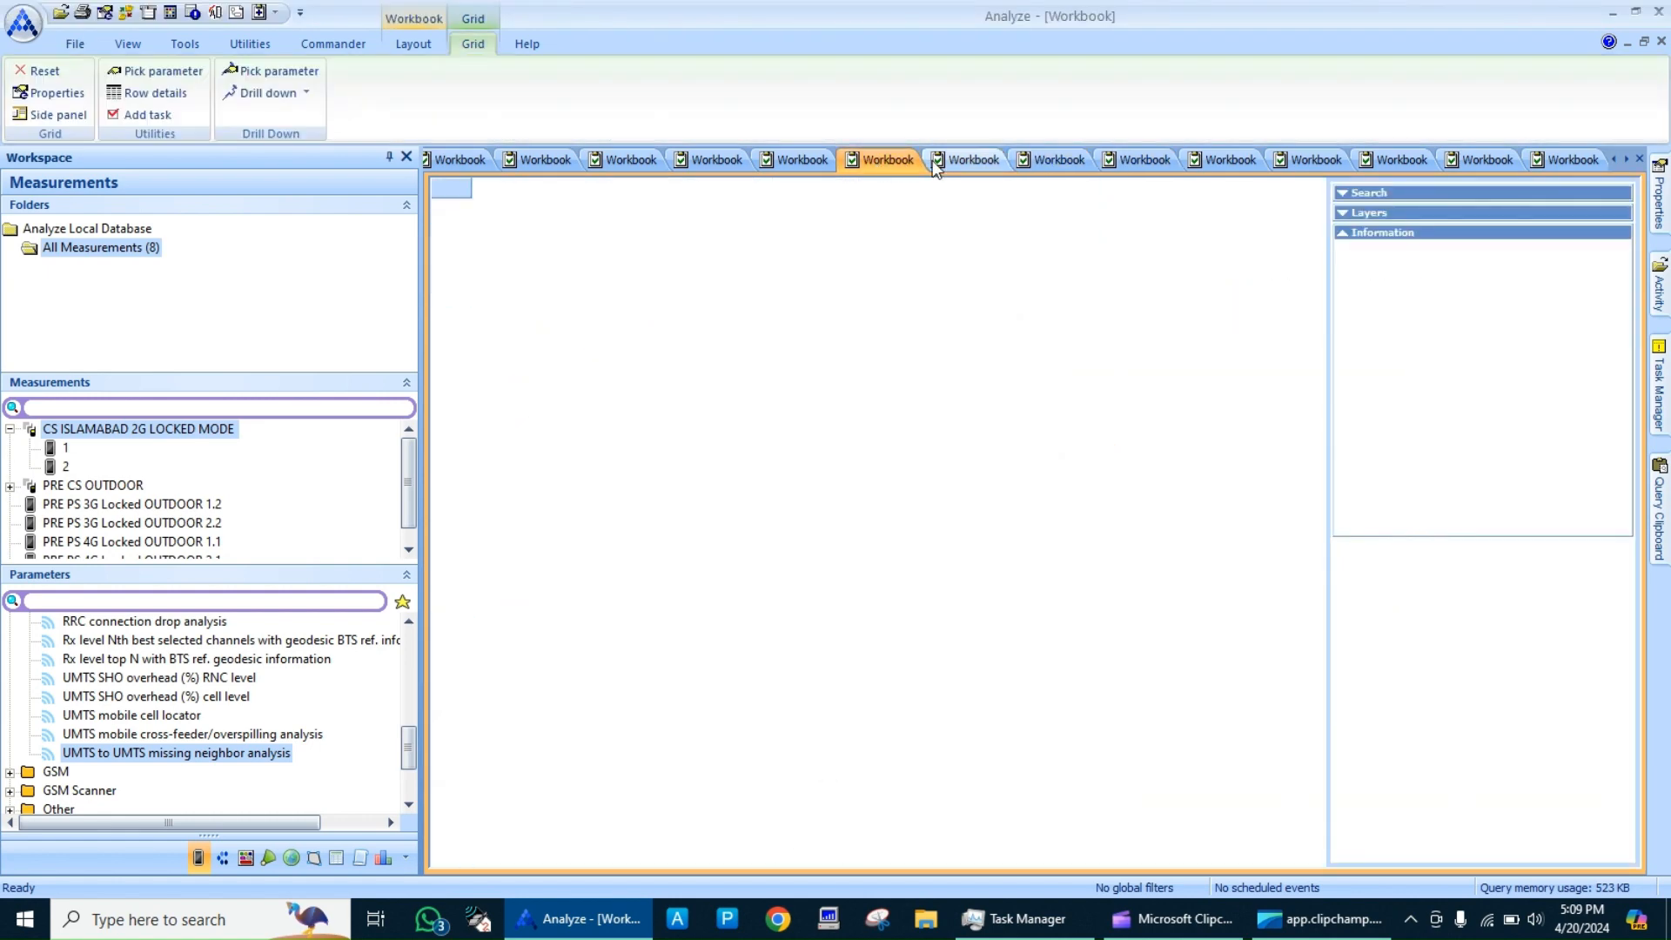
{"action": "left_click", "coordinate": [974, 160]}
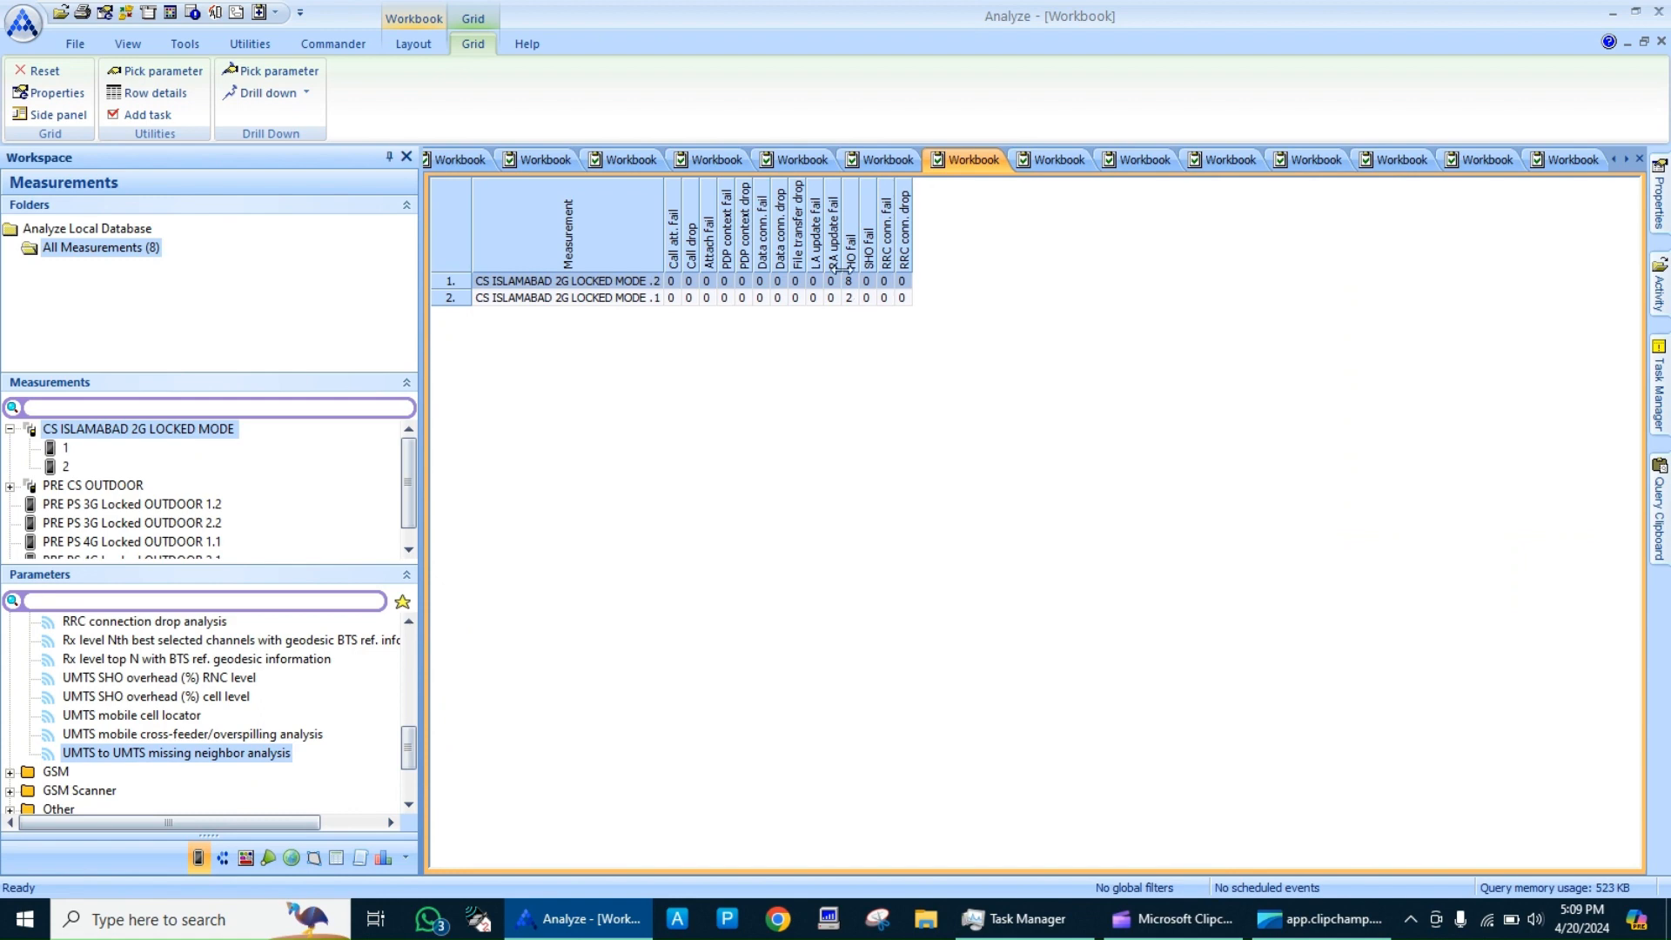
Go back through the preceding workbooks to the grid pairing audio quality MOS DL with LTE RSRP, RSRQ and SNR averages
{"action": "left_click", "coordinate": [692, 162]}
{"action": "left_click", "coordinate": [622, 161]}
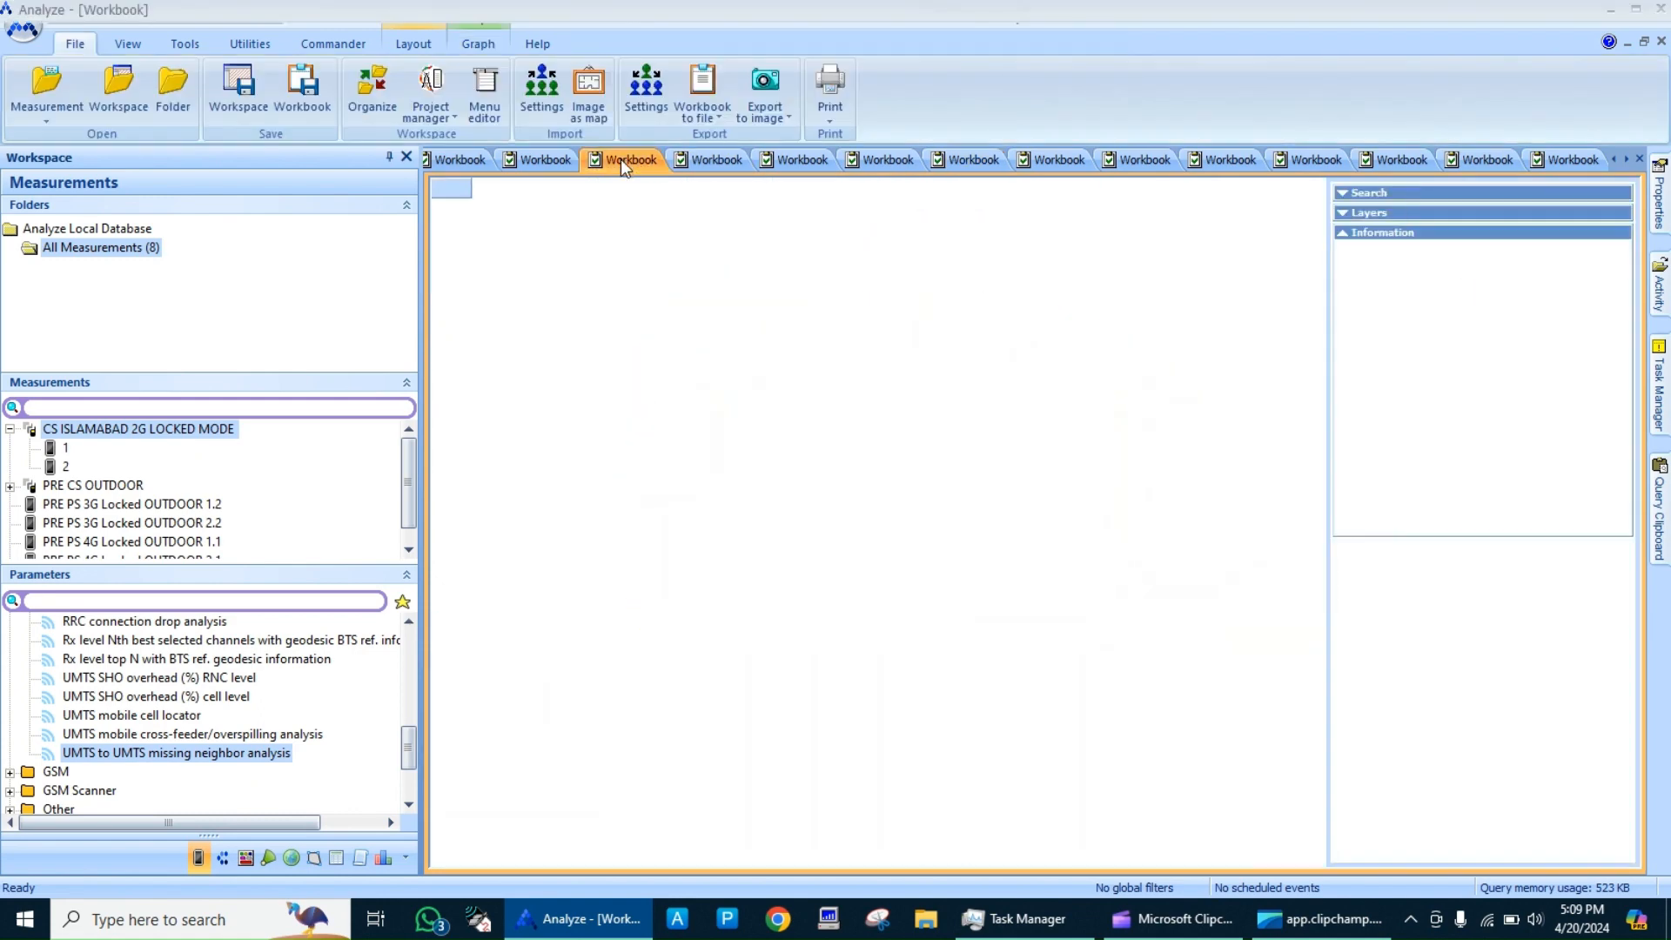
{"action": "left_click", "coordinate": [538, 159]}
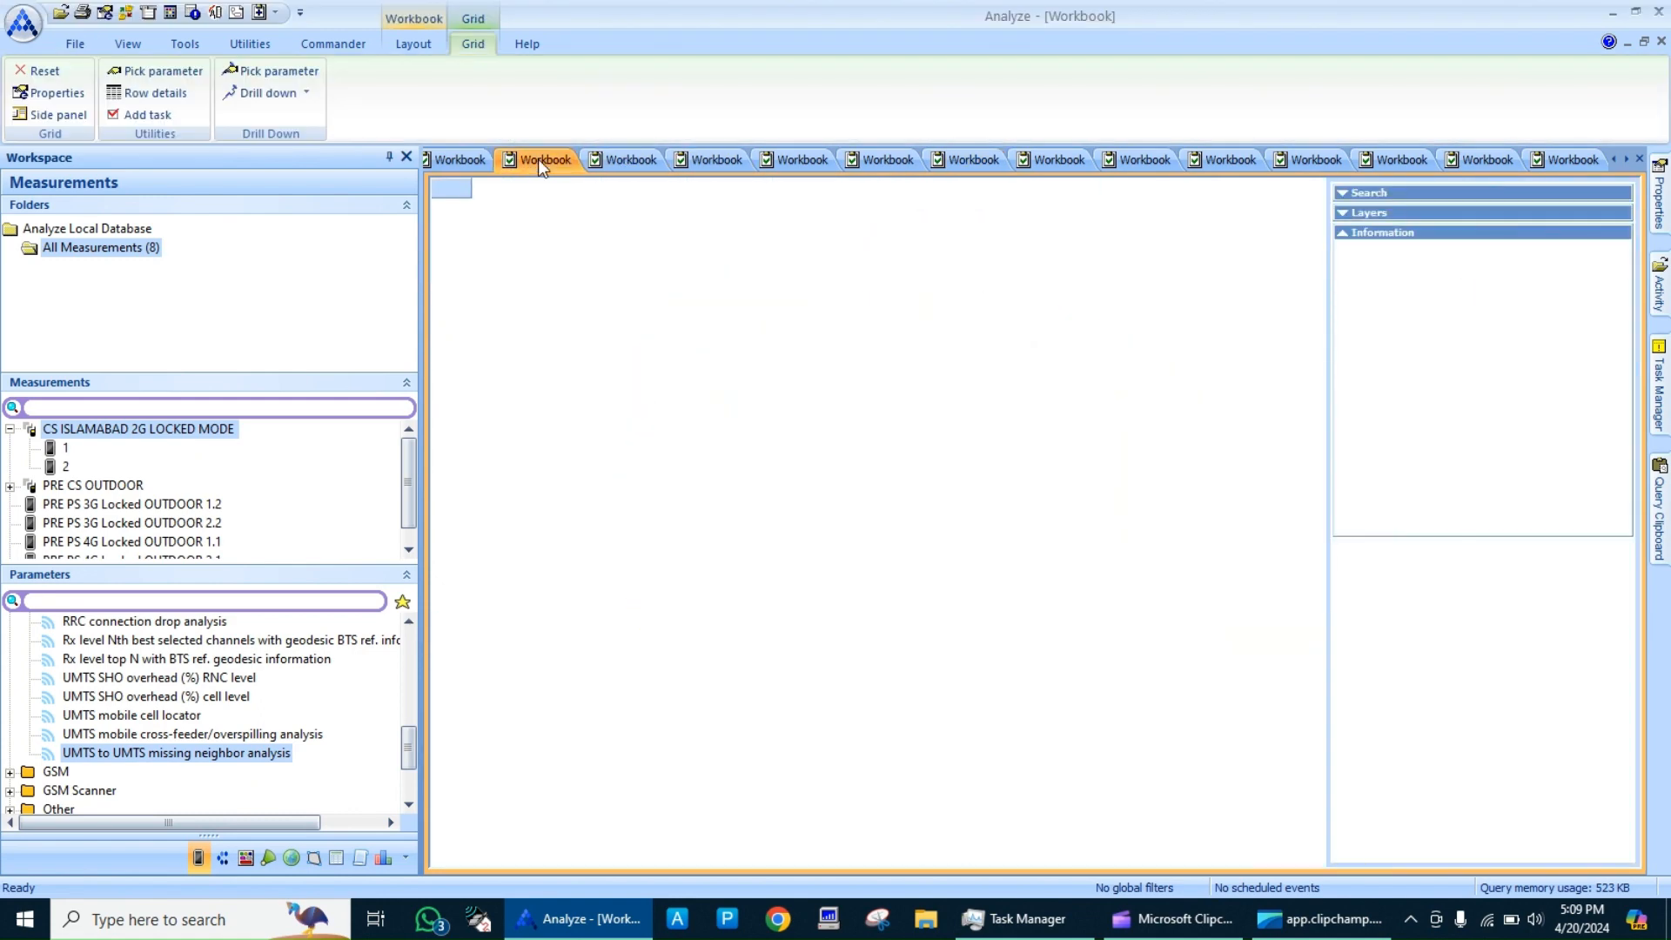
{"action": "left_click", "coordinate": [483, 155]}
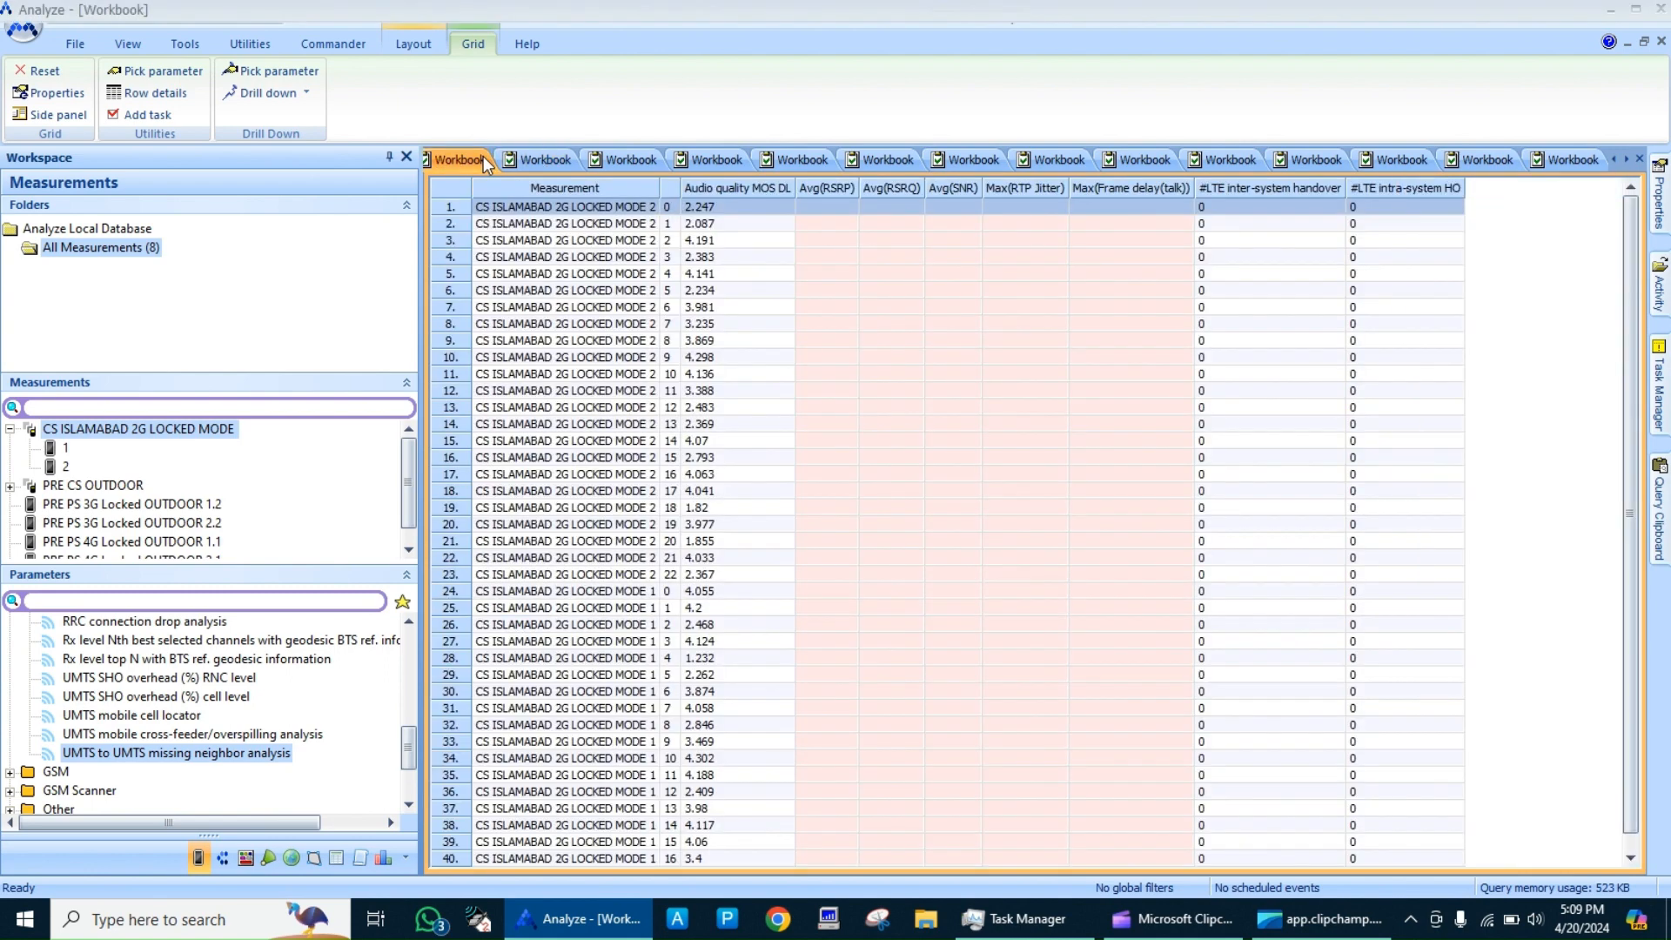
Bring the earliest workbooks into reach and compare the per-call audio quality MOS grids with their RxQ, FER and C/I columns
{"action": "left_click", "coordinate": [1616, 156]}
{"action": "left_click", "coordinate": [1616, 156]}
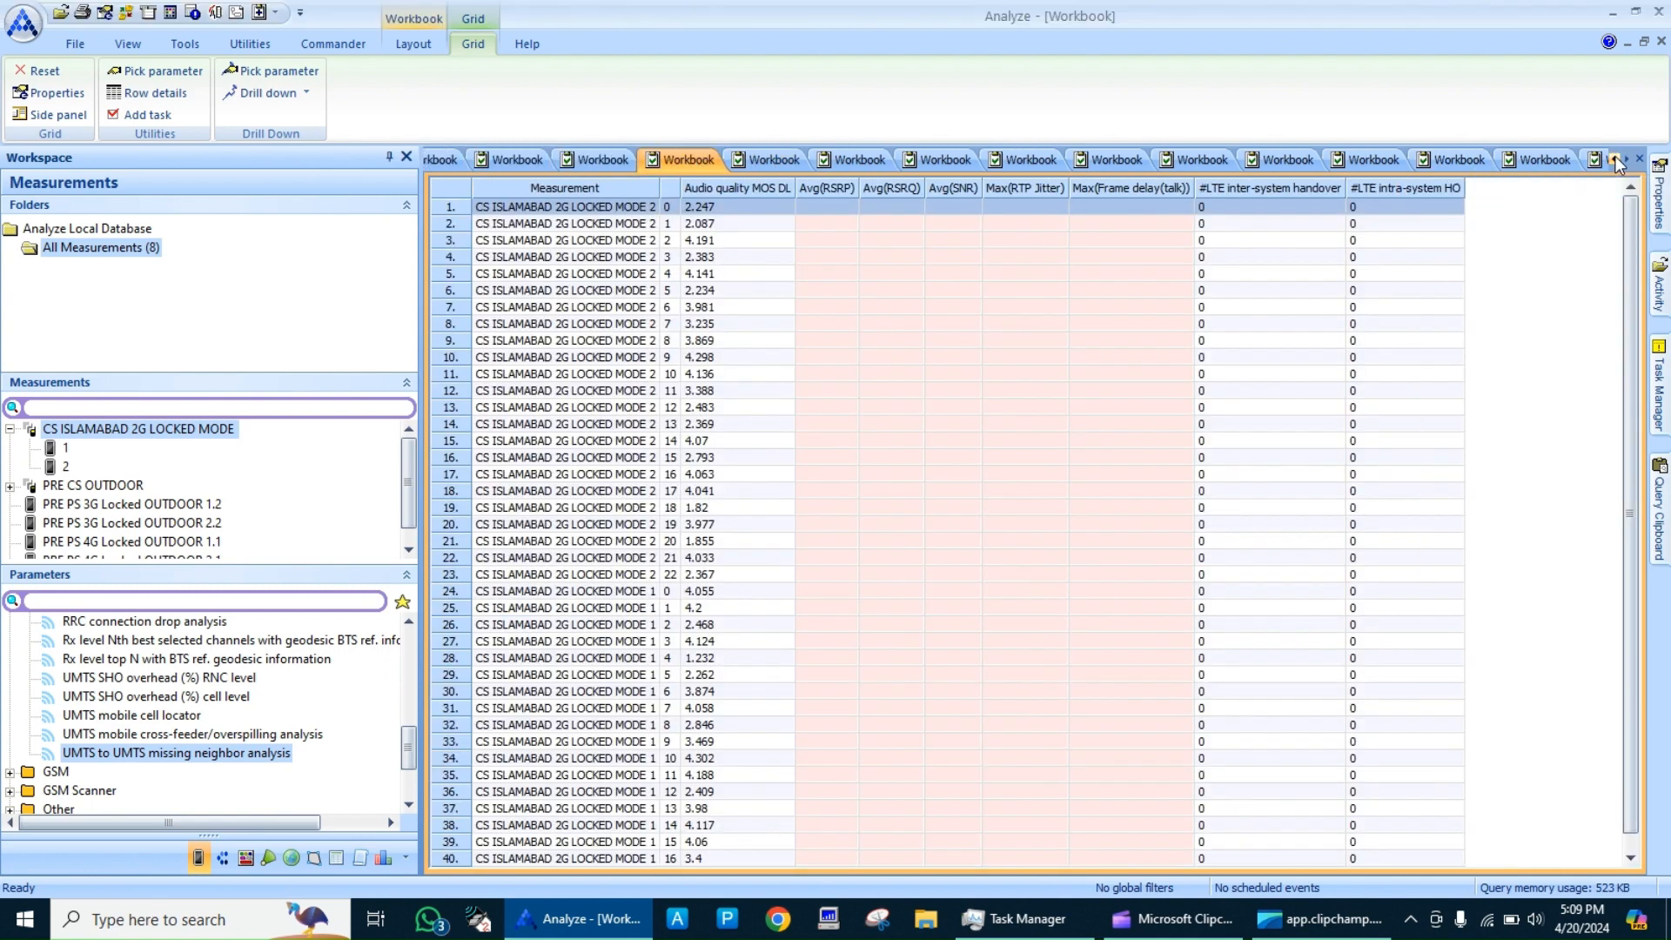
{"action": "left_click", "coordinate": [1616, 156]}
{"action": "left_click", "coordinate": [1615, 156]}
{"action": "left_click", "coordinate": [1615, 157]}
{"action": "left_click", "coordinate": [1616, 157]}
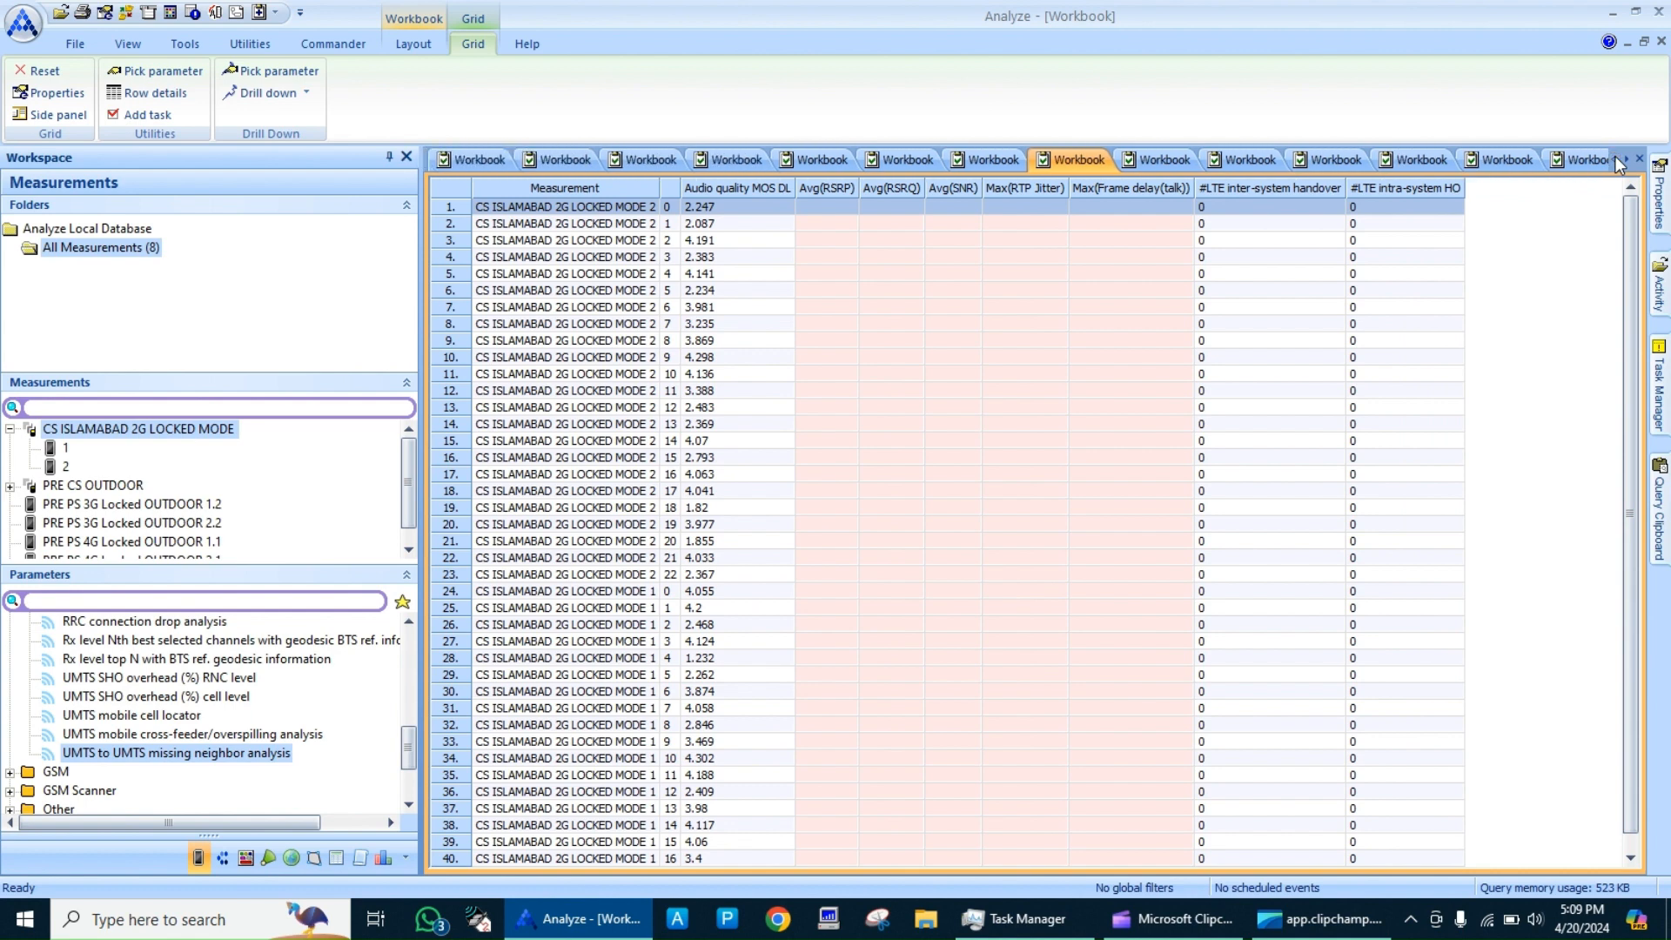
{"action": "left_click", "coordinate": [983, 161]}
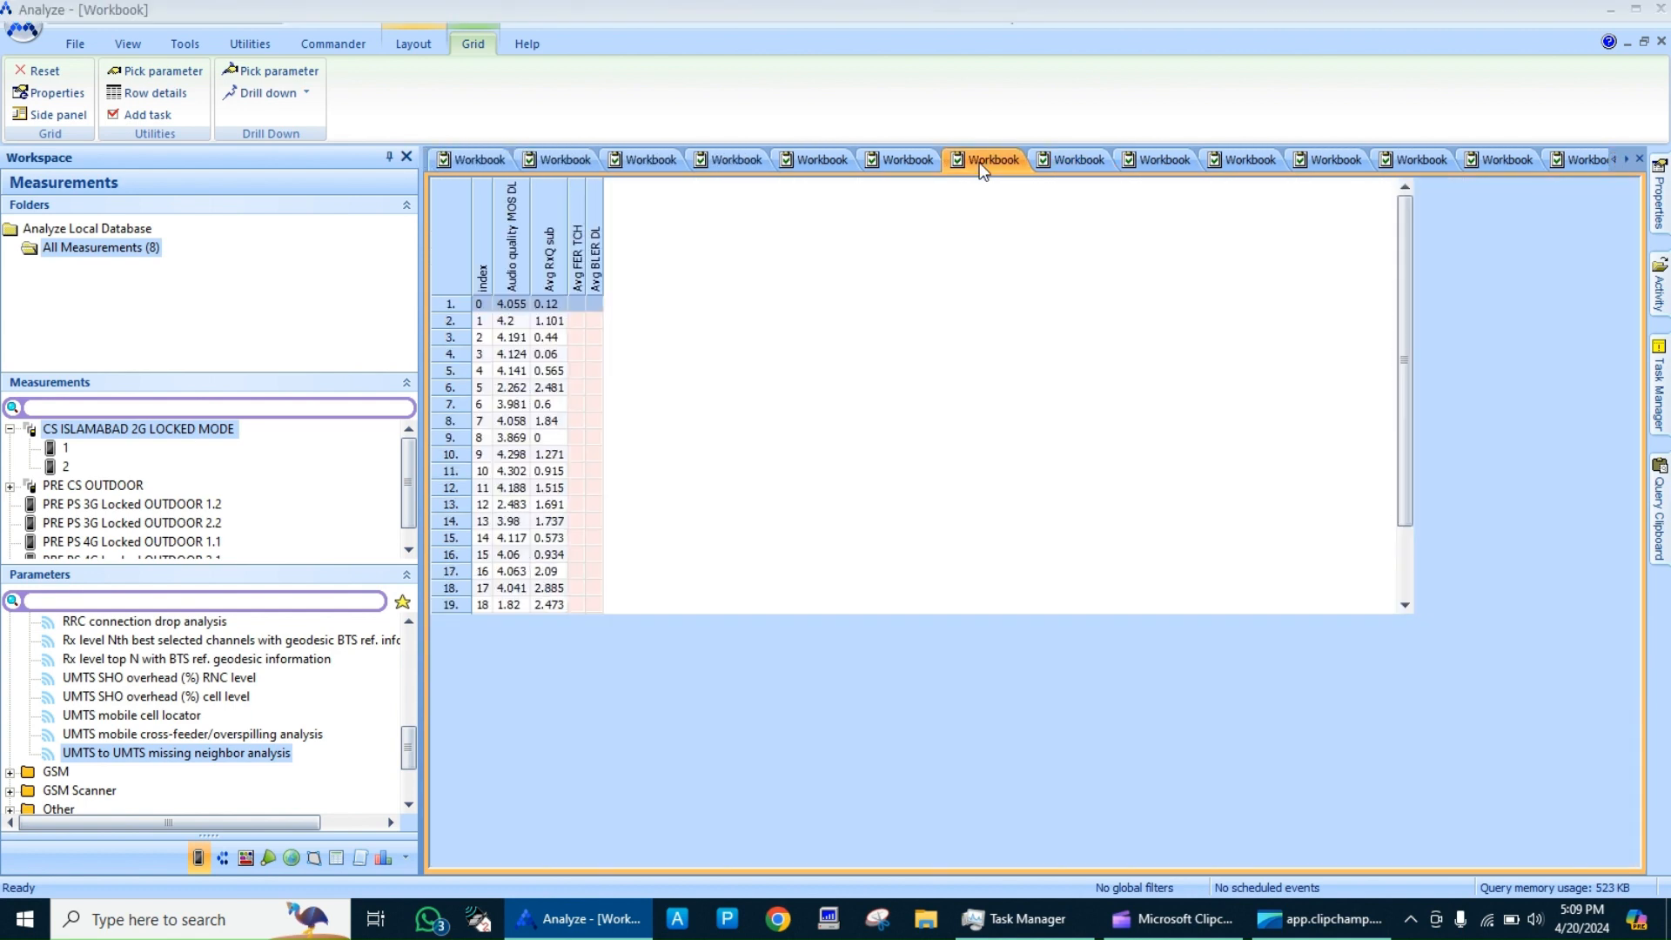
{"action": "left_click", "coordinate": [907, 160]}
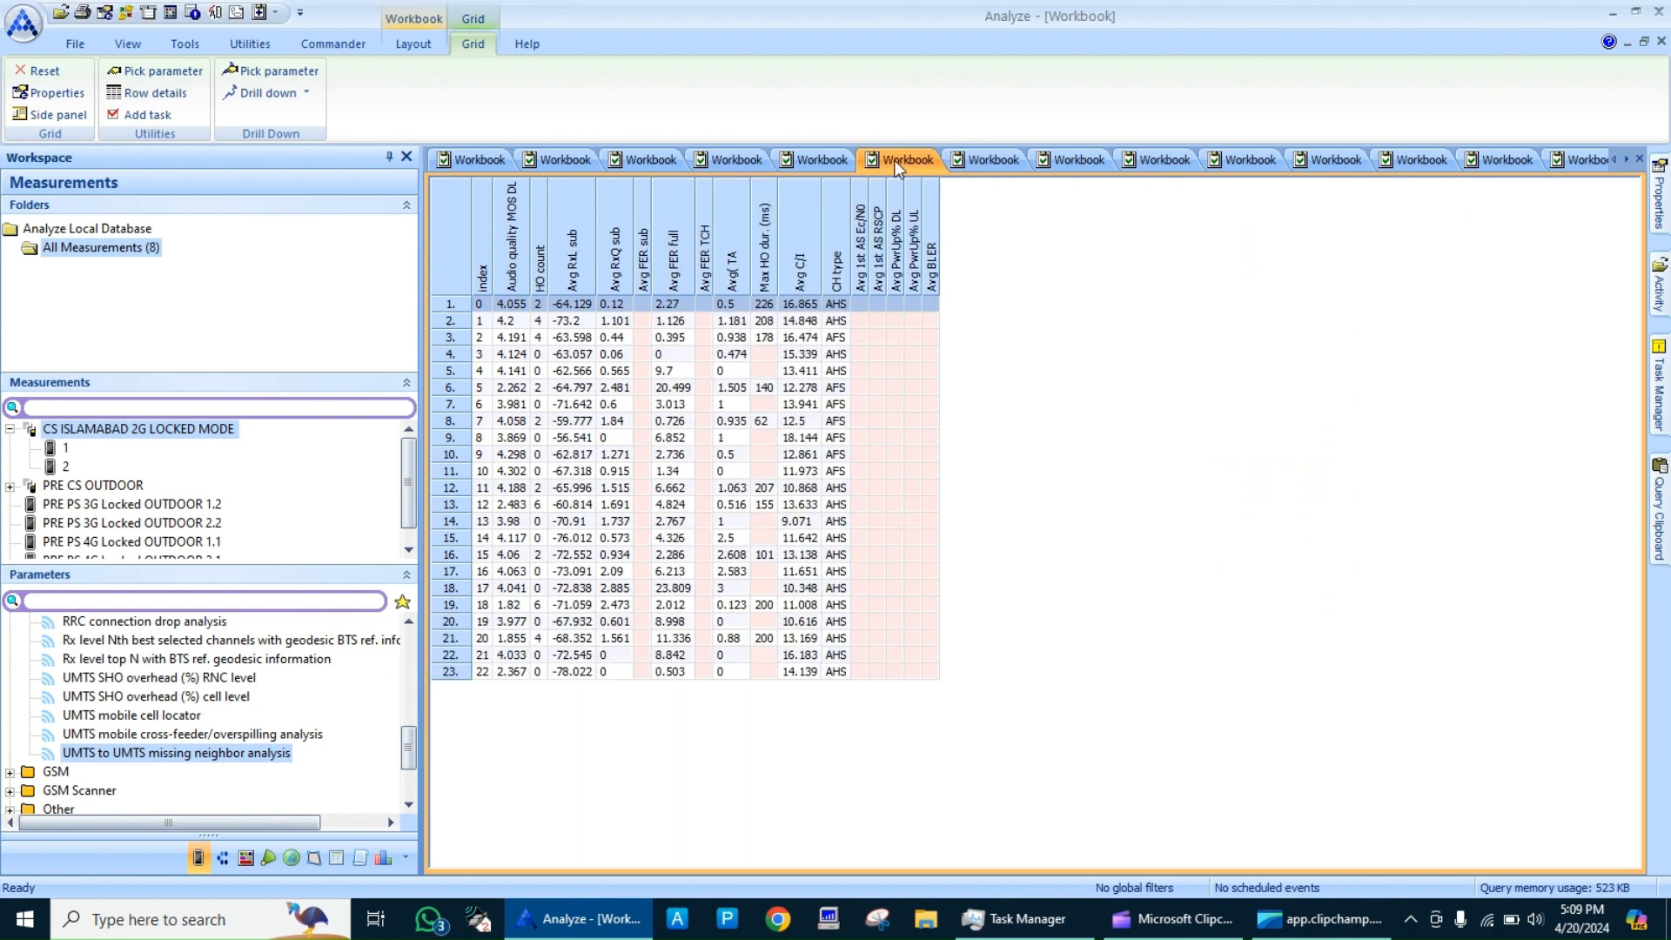
{"action": "left_click", "coordinate": [979, 163]}
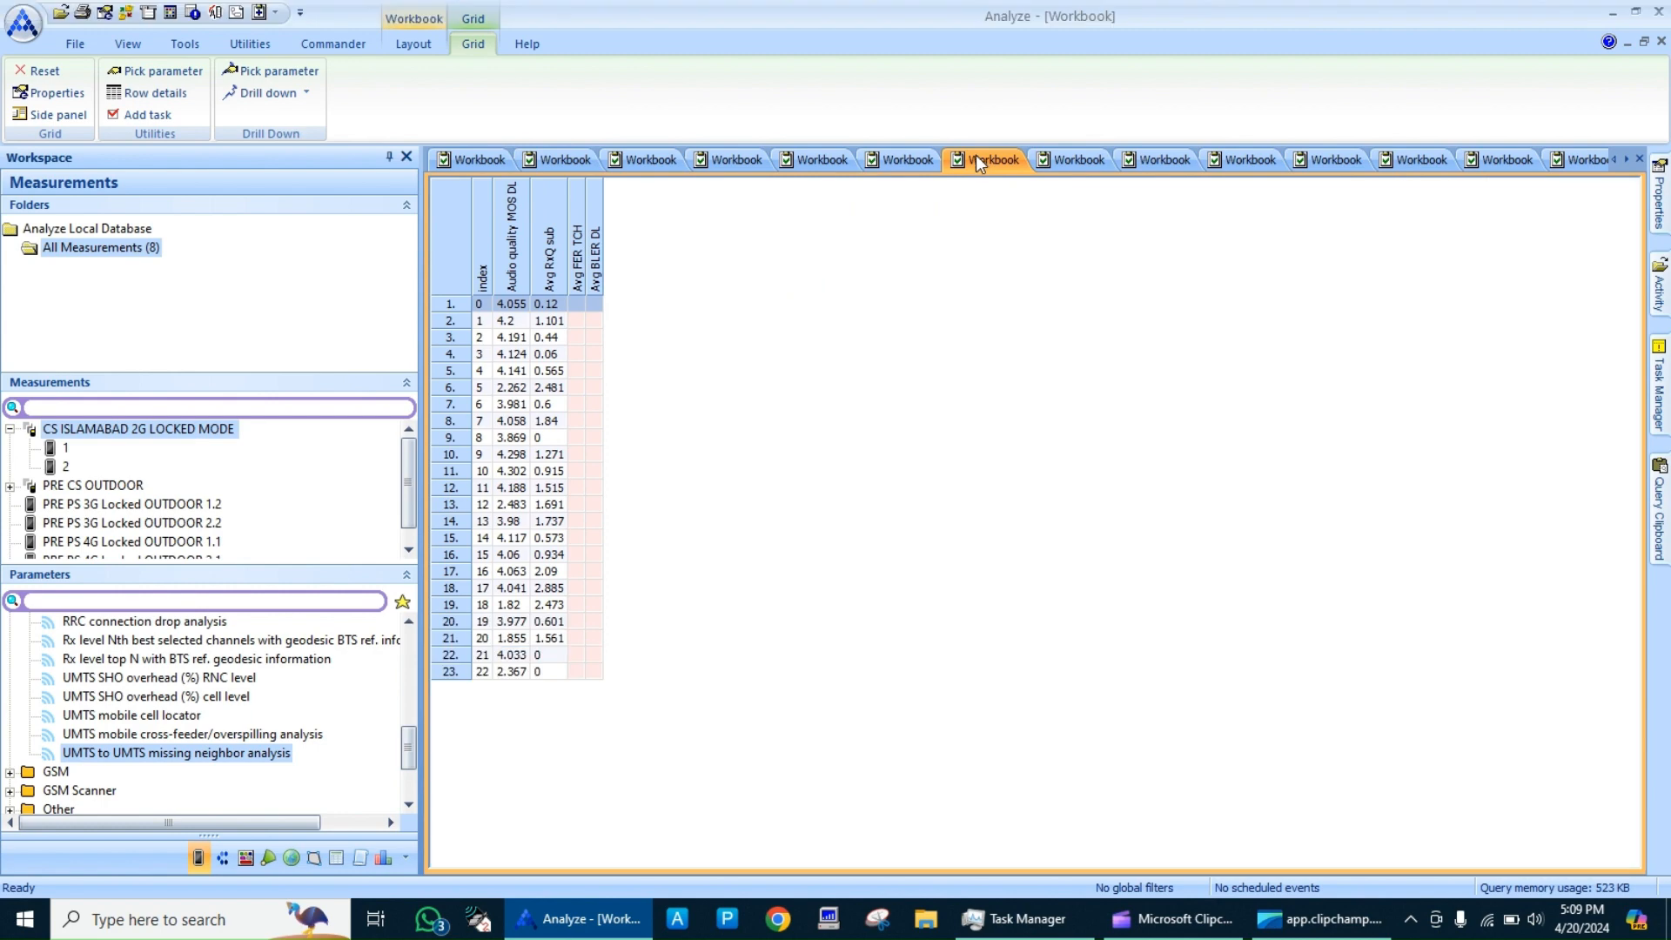
{"action": "left_click", "coordinate": [912, 165]}
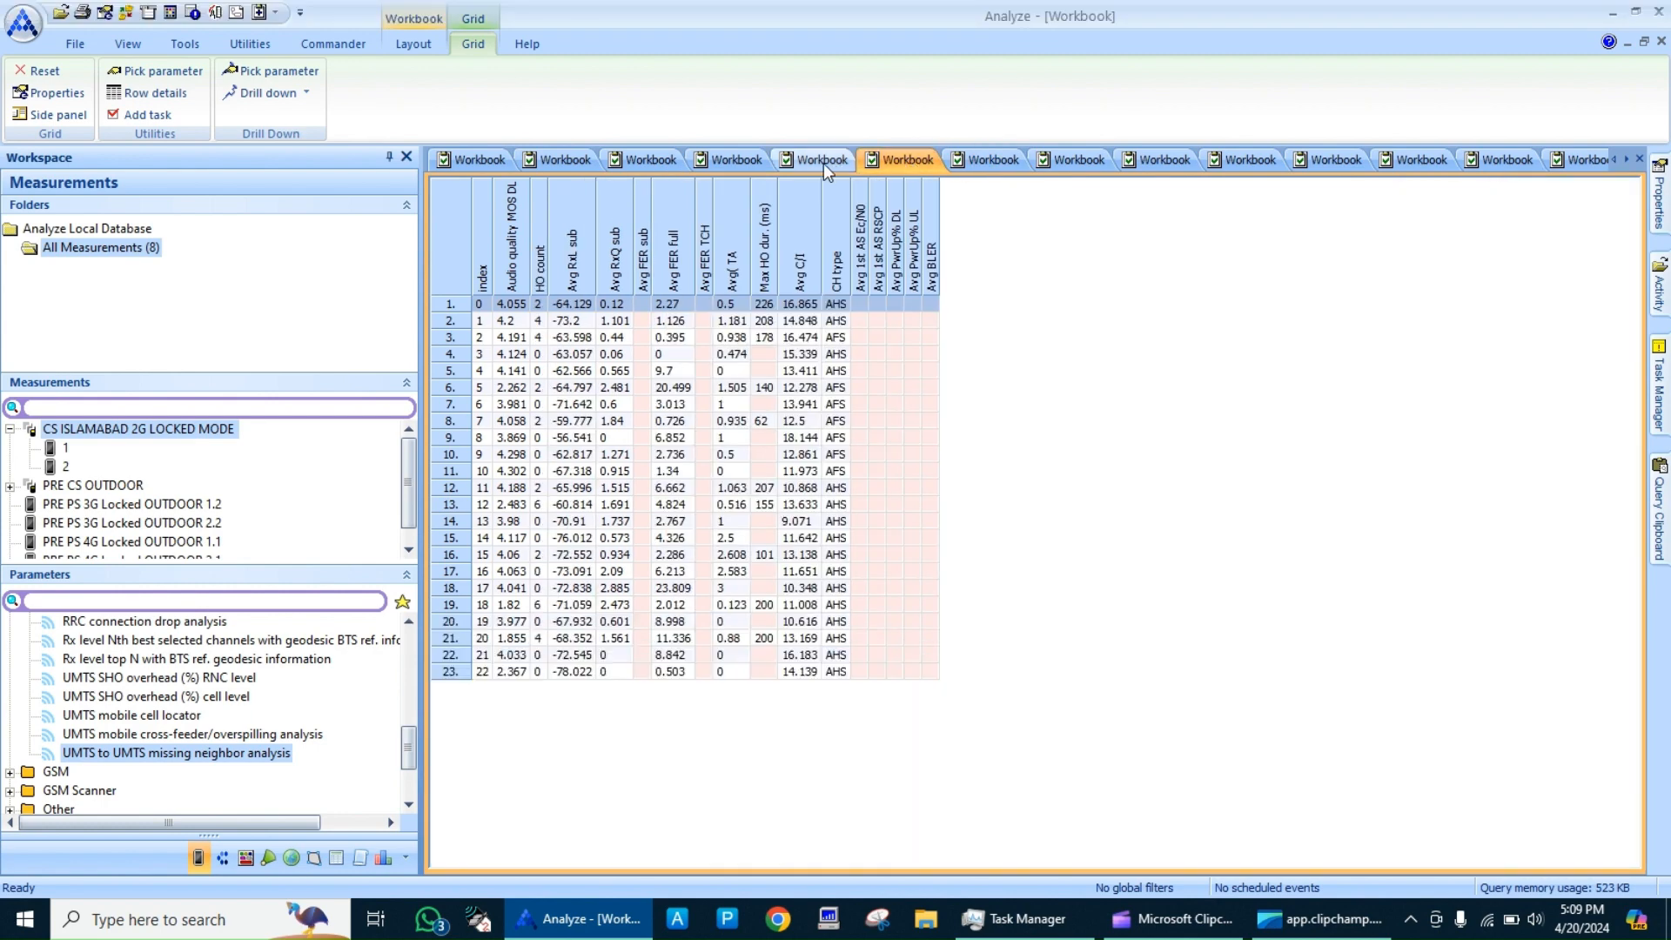
{"action": "left_click", "coordinate": [816, 164]}
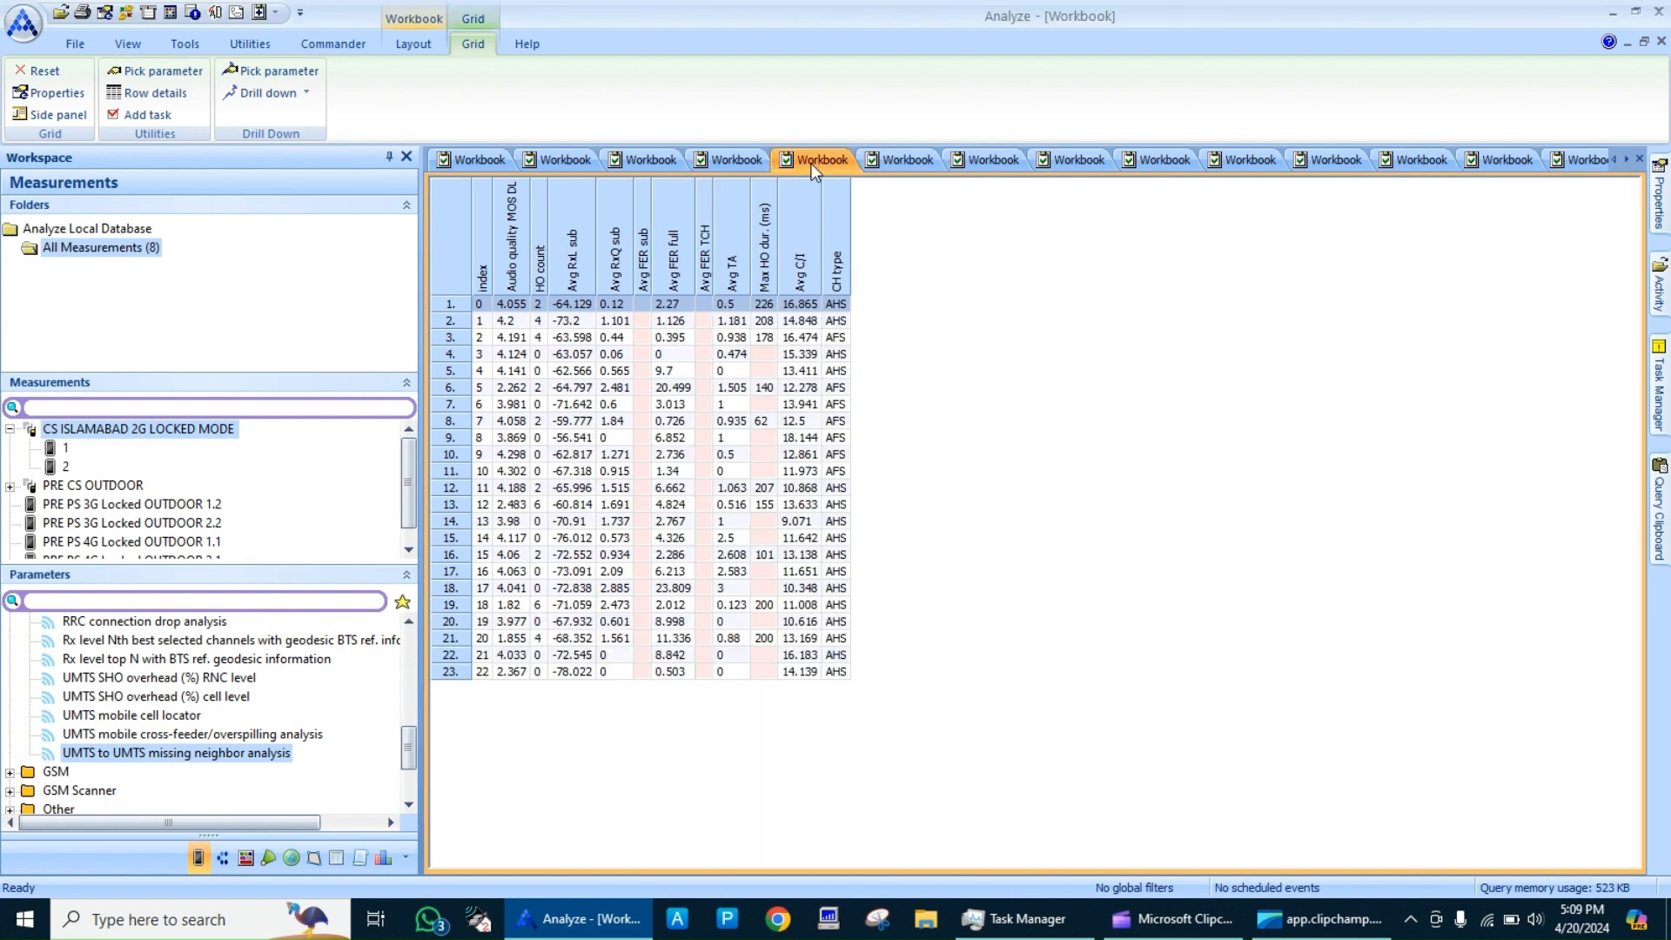
Review the remaining earliest workbooks, from the live map through GSM hopping channel interference analysis and the spreadsheet to the first graph
{"action": "left_click", "coordinate": [738, 164]}
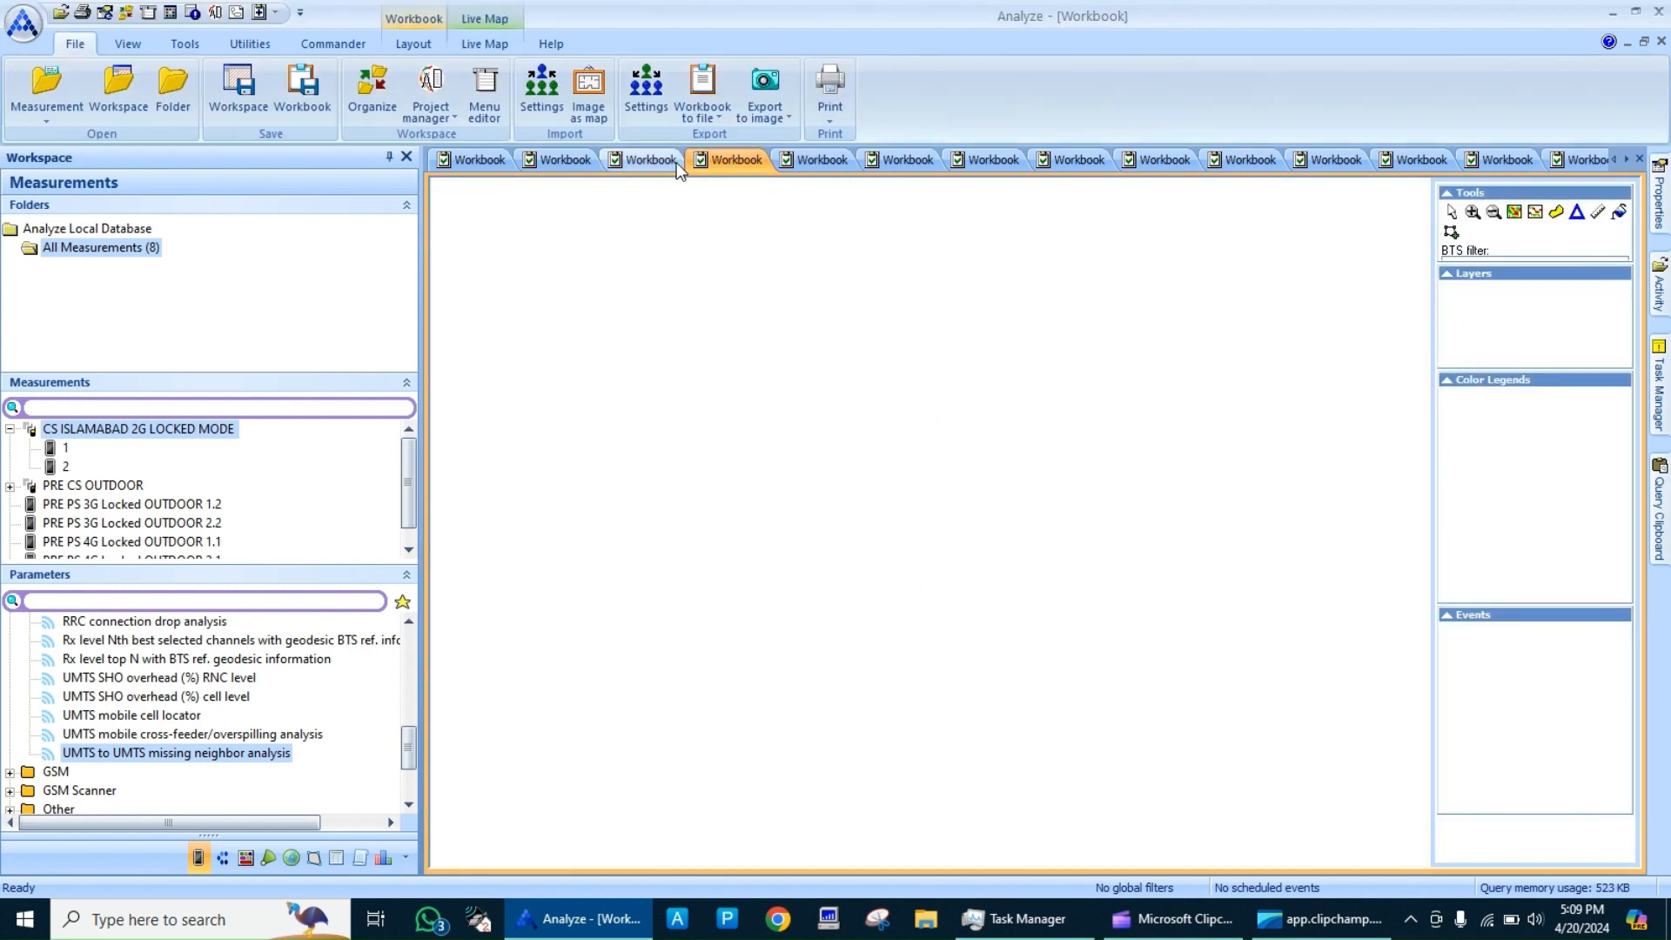
{"action": "left_click", "coordinate": [639, 164]}
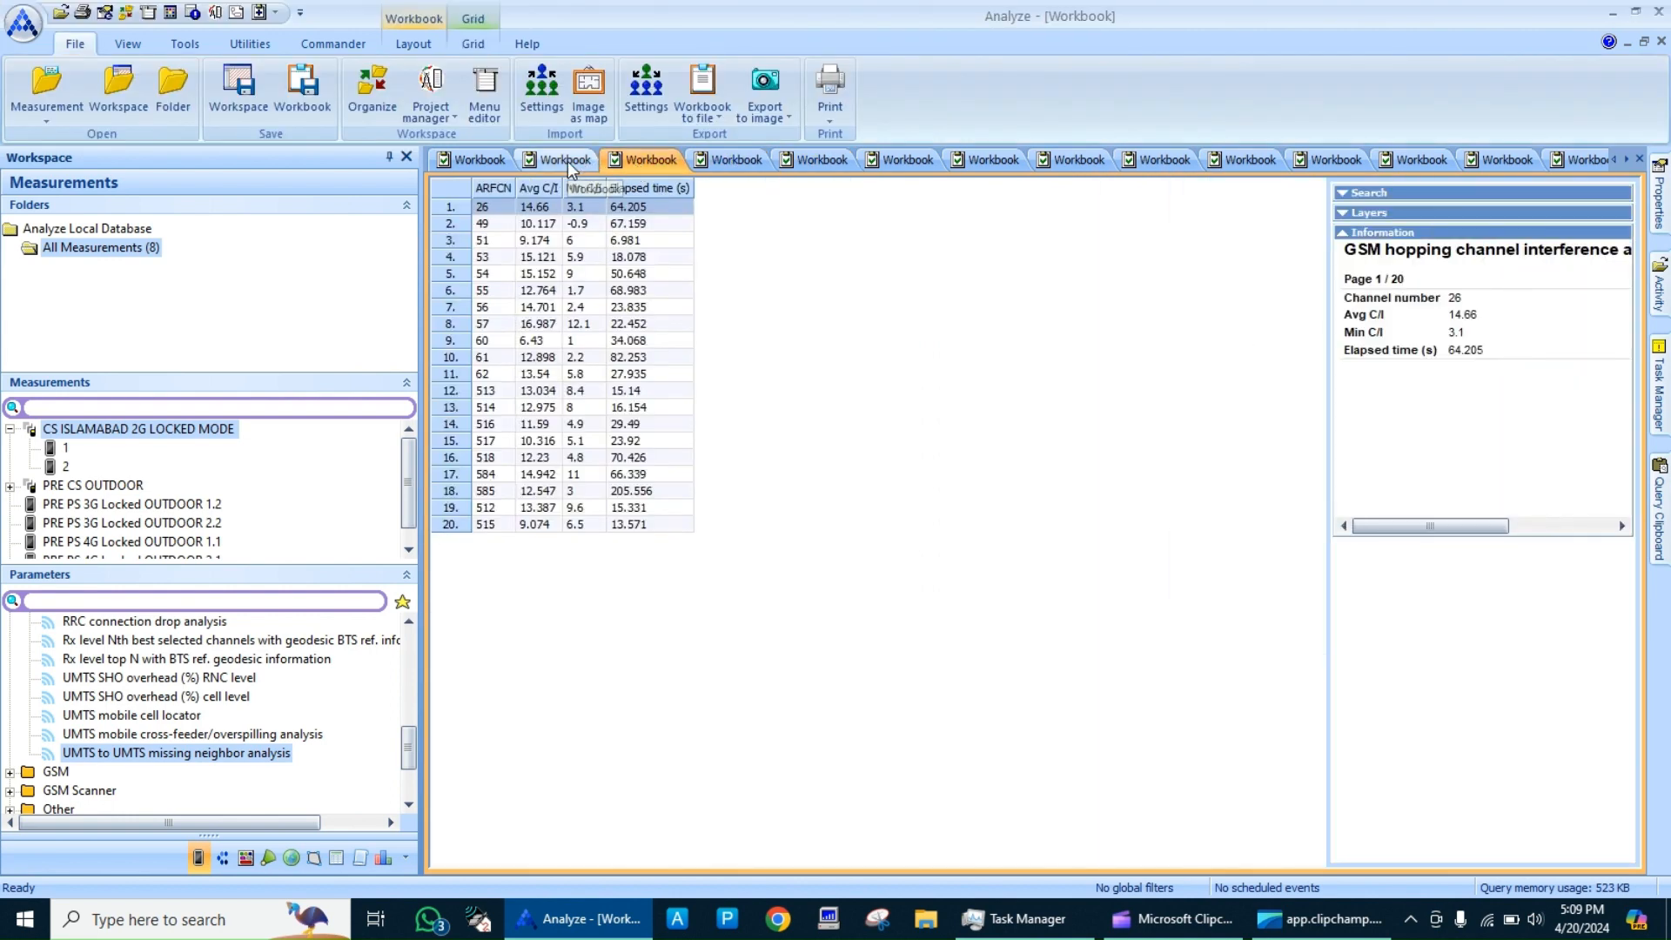
{"action": "left_click", "coordinate": [568, 161]}
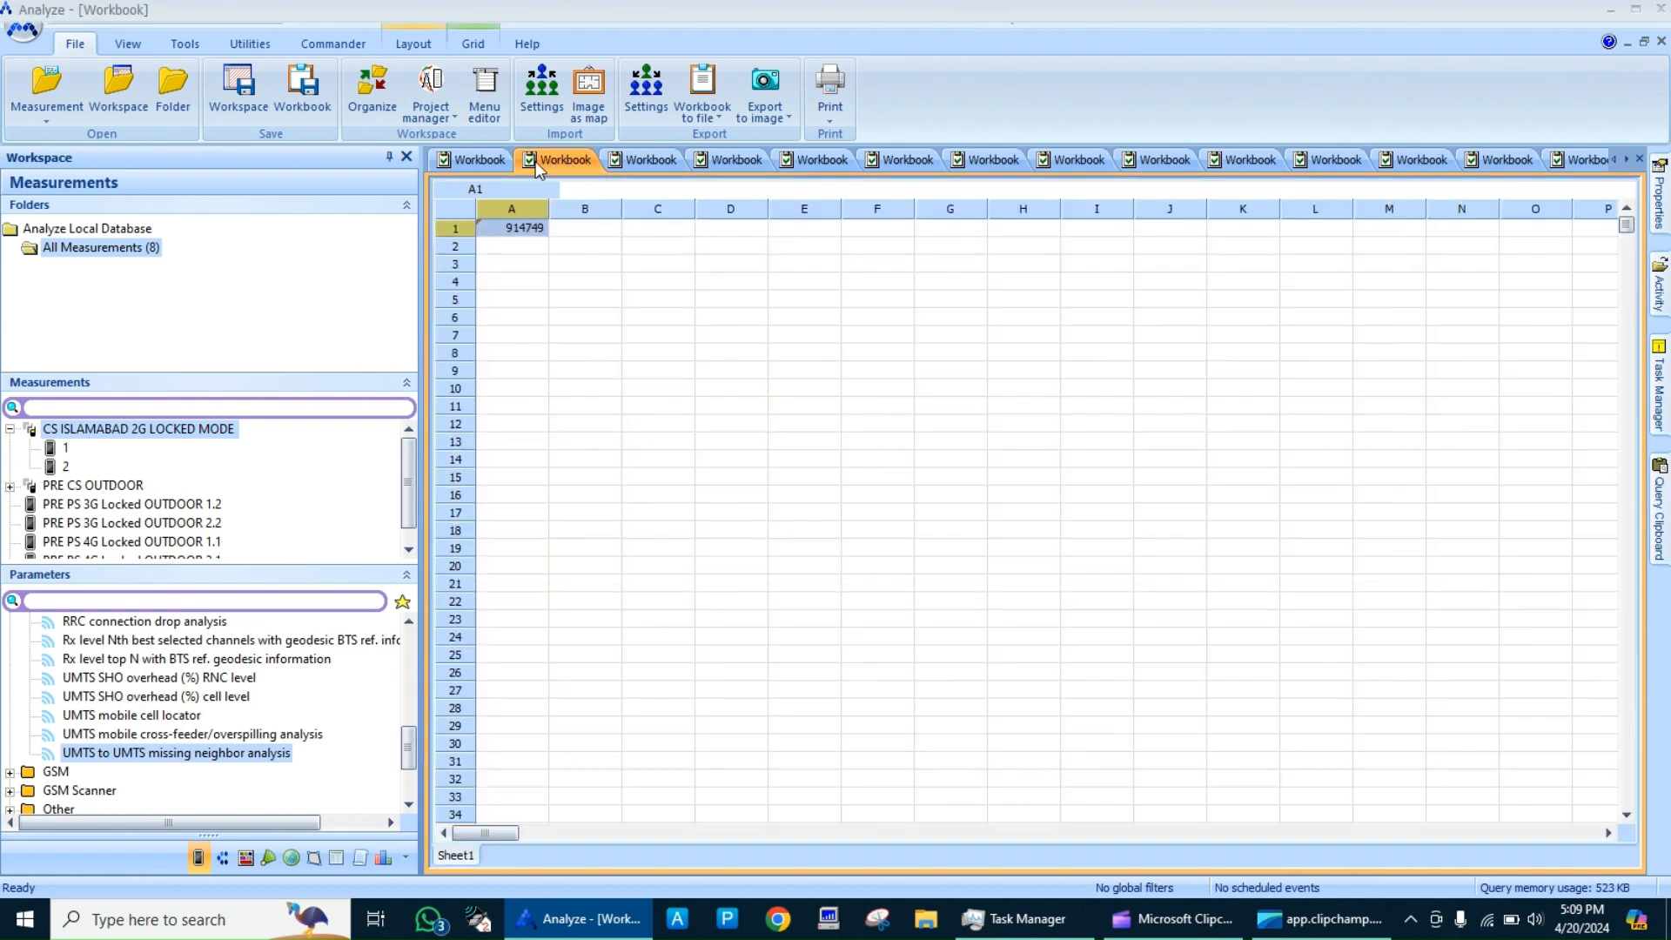
{"action": "left_click", "coordinate": [479, 164]}
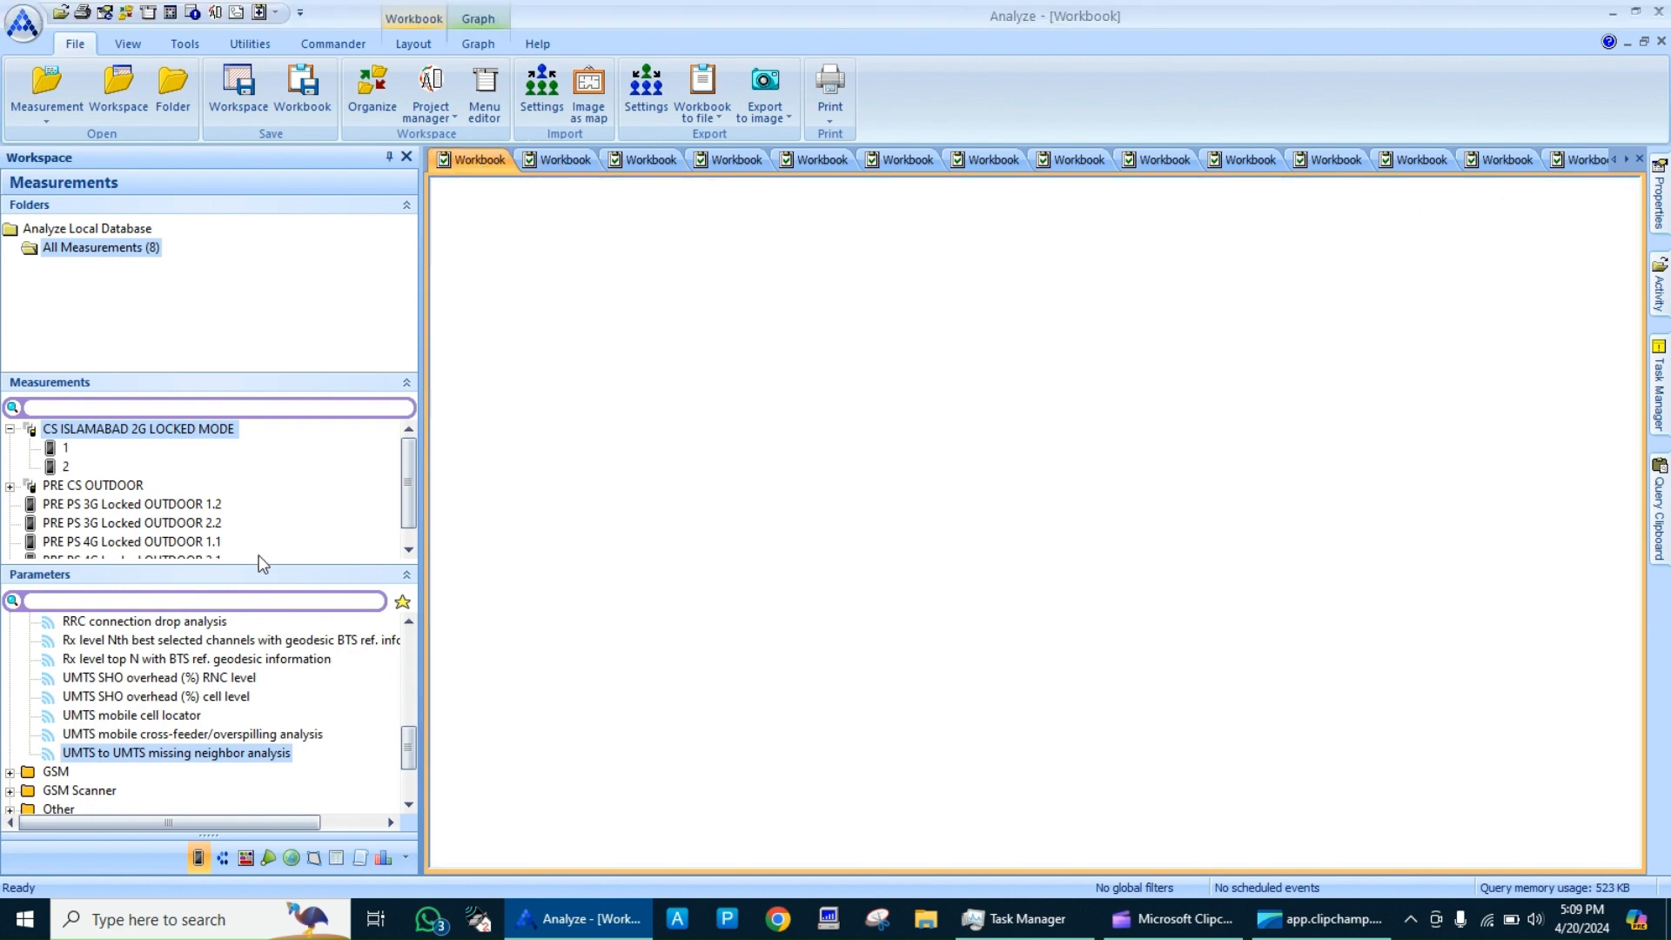
Return to the start of the Analysis parameters, look over the remaining PRE PS measurements, and minimize the program to the desktop
{"action": "scroll", "coordinate": [218, 667], "scroll_direction": "up", "scroll_amount": 10}
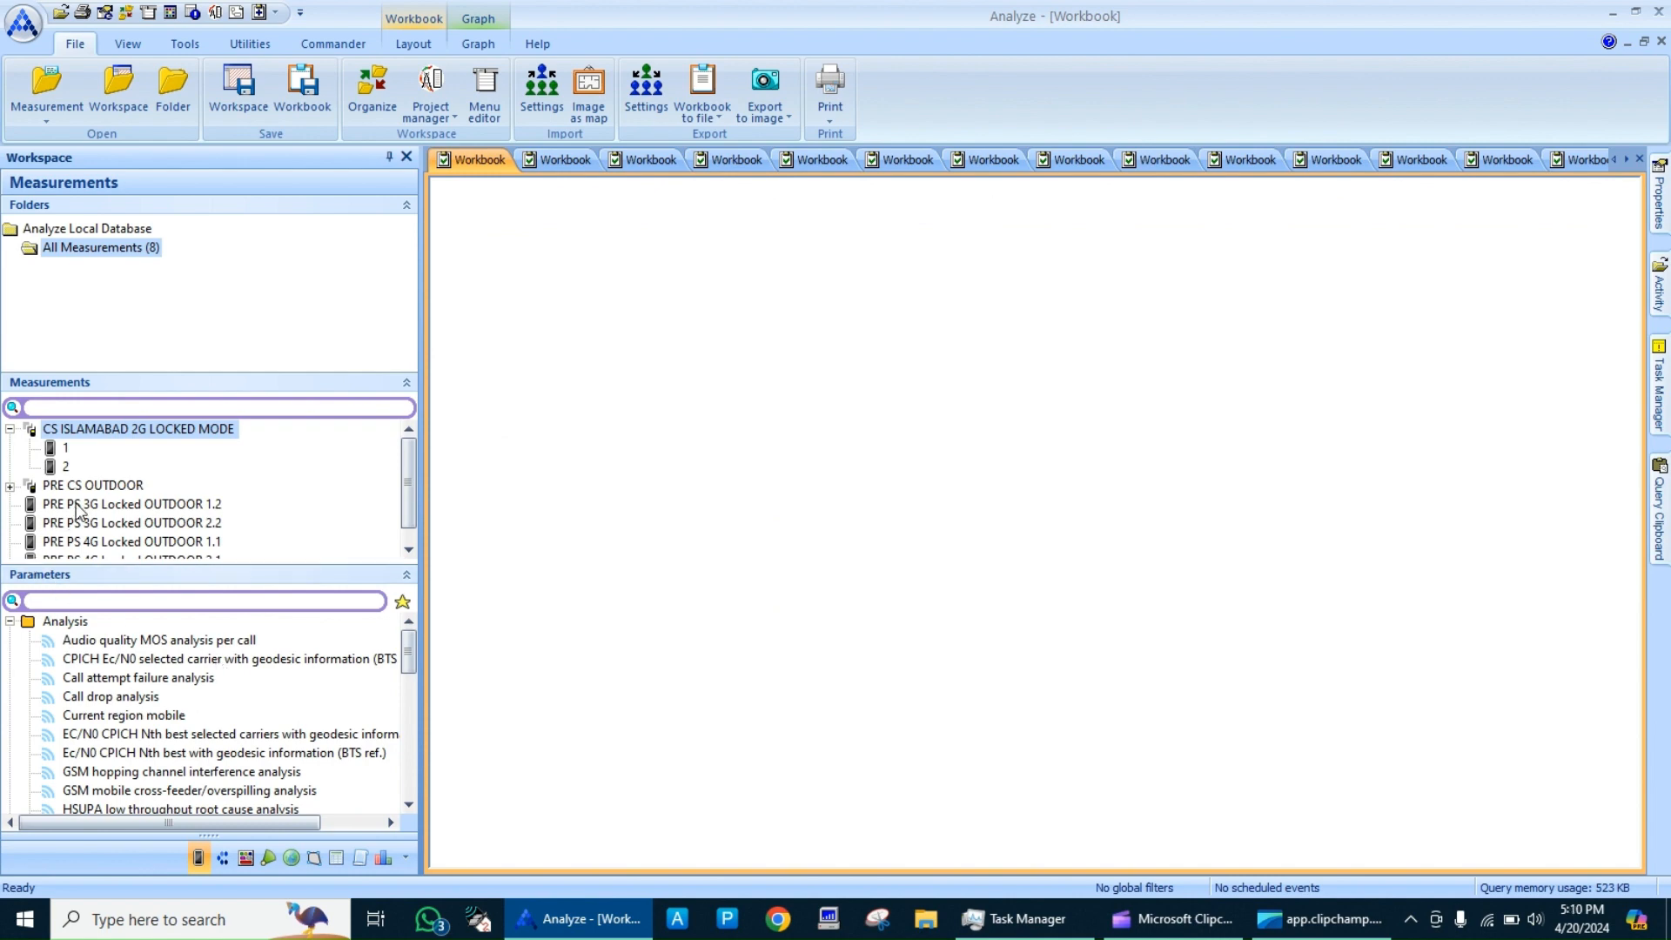
{"action": "mouse_move", "coordinate": [112, 509]}
{"action": "scroll", "coordinate": [147, 533], "scroll_direction": "down", "scroll_amount": 1}
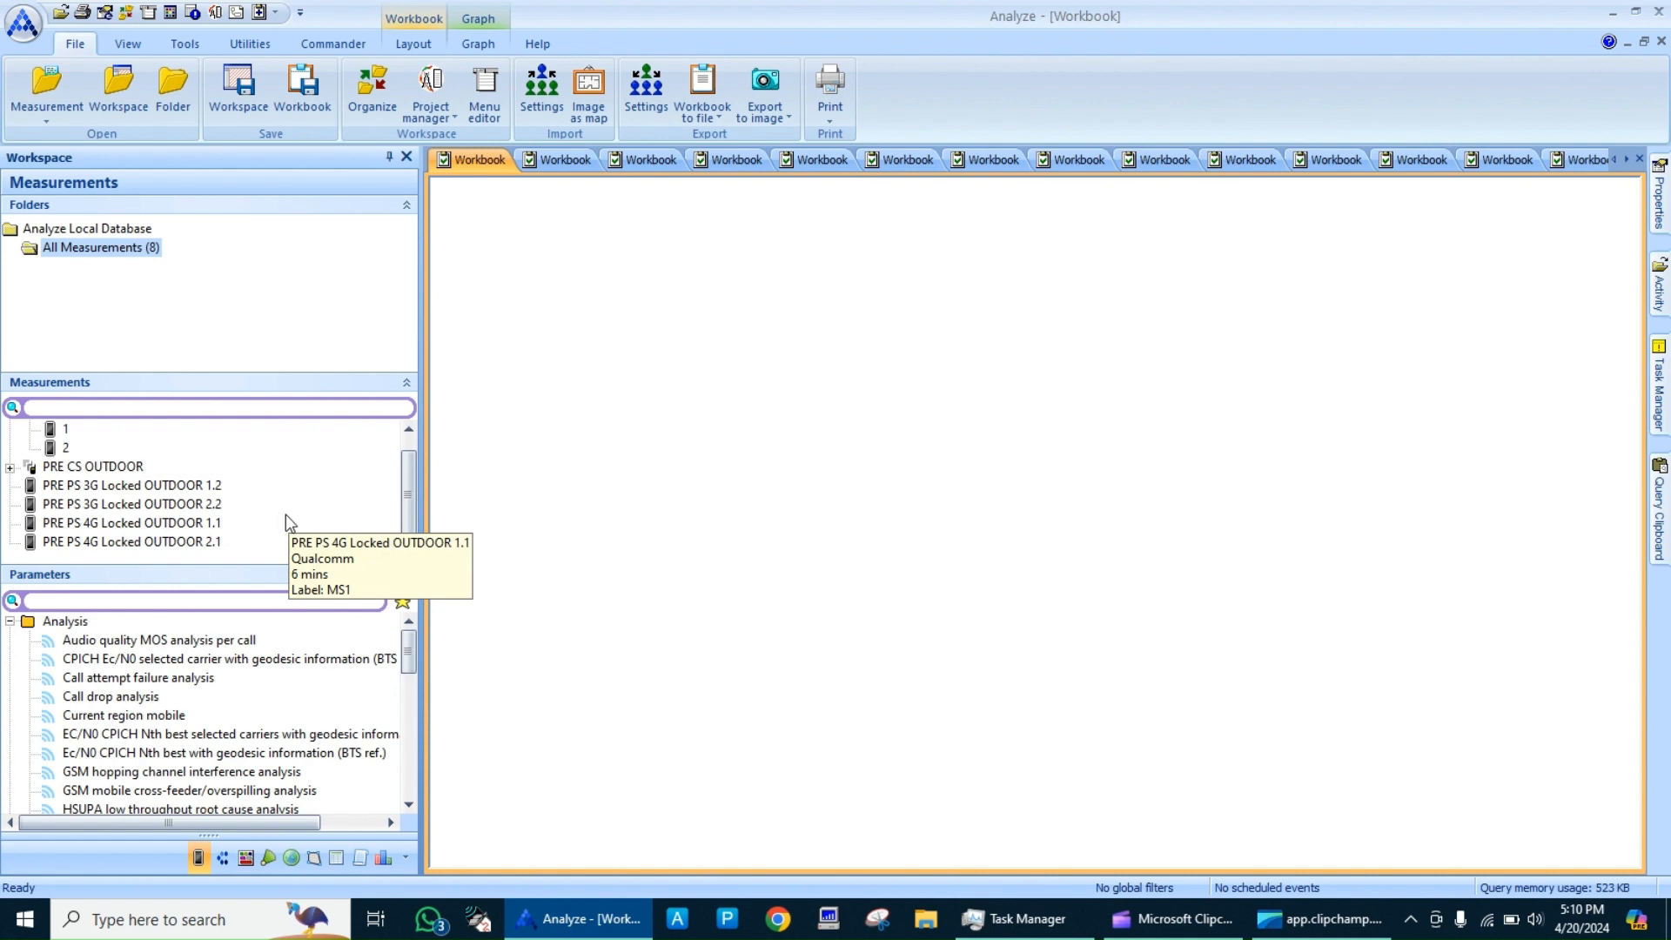
{"action": "left_click", "coordinate": [1608, 14]}
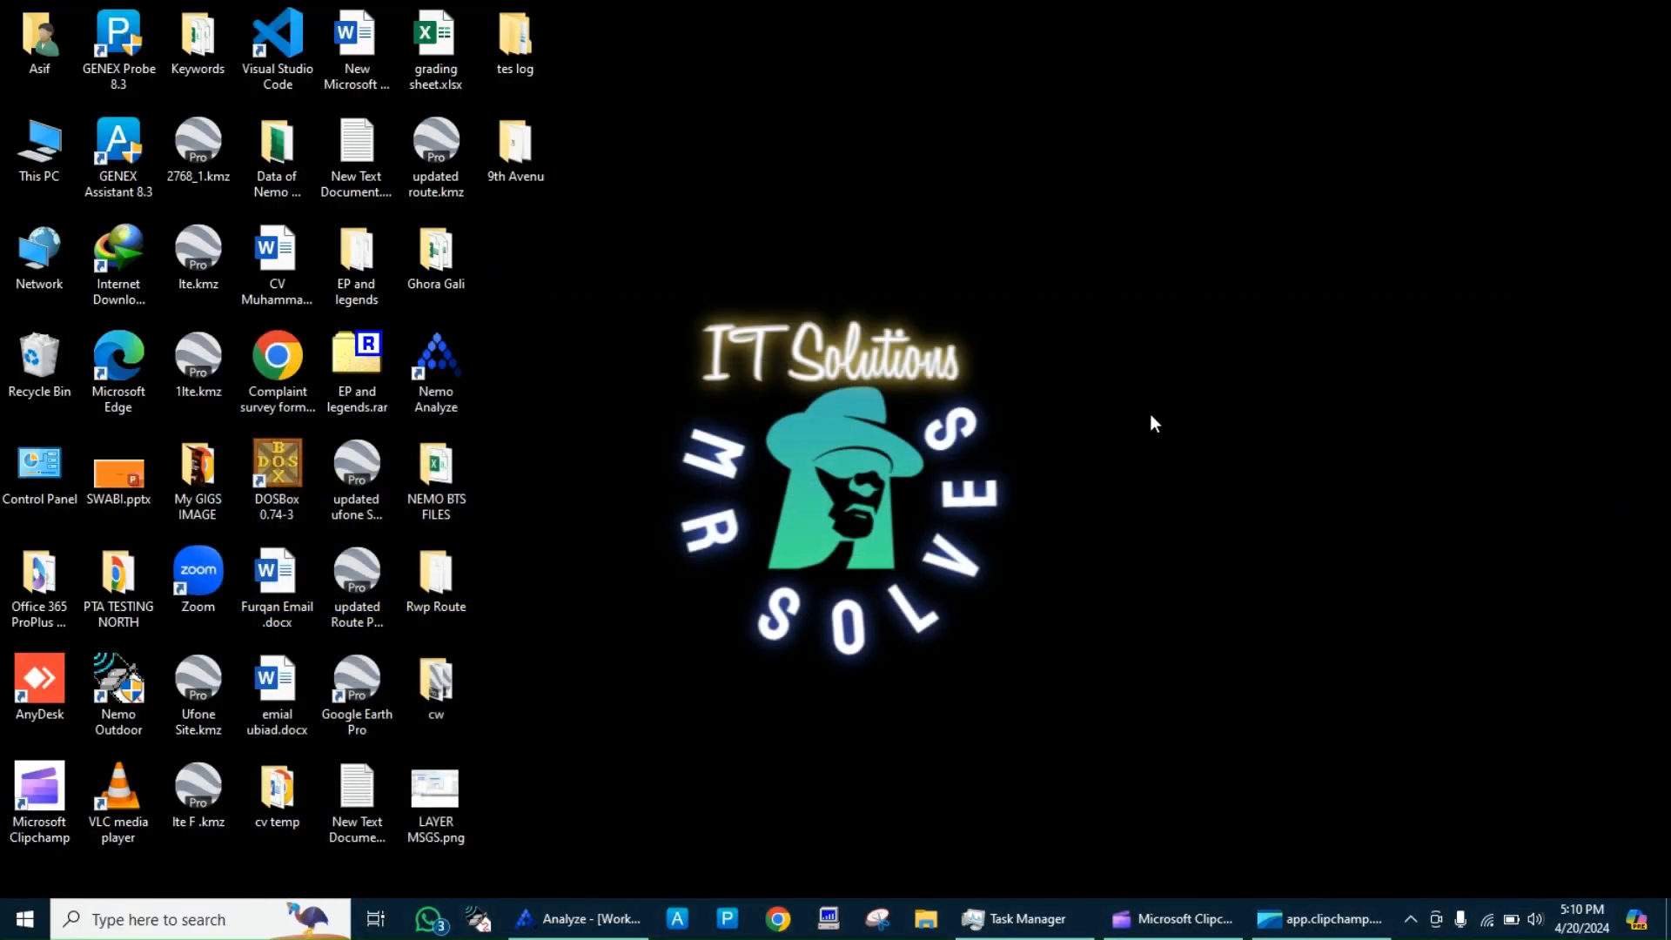